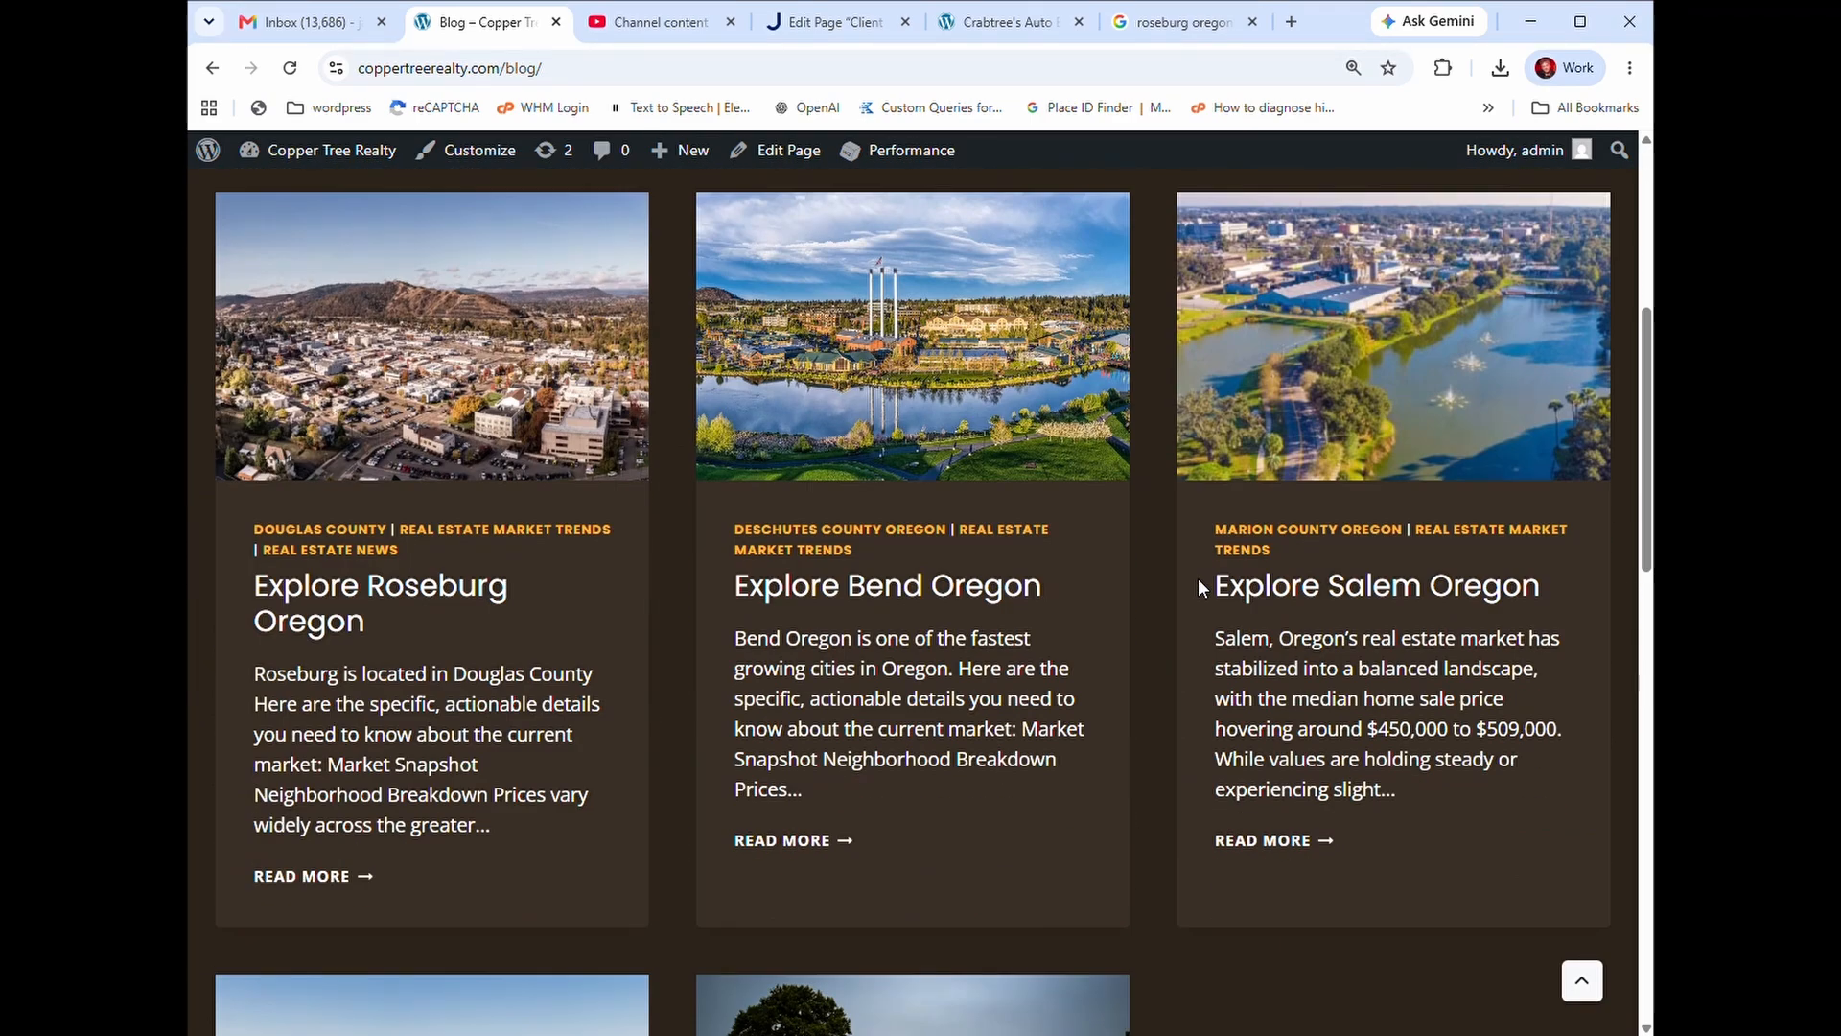
- Review the existing city posts on the Copper Tree Realty blog page, from Explore Roseburg Oregon to Explore Beautiful Bandon
{"action": "scroll", "coordinate": [1201, 587], "scroll_direction": "down", "scroll_amount": 5}
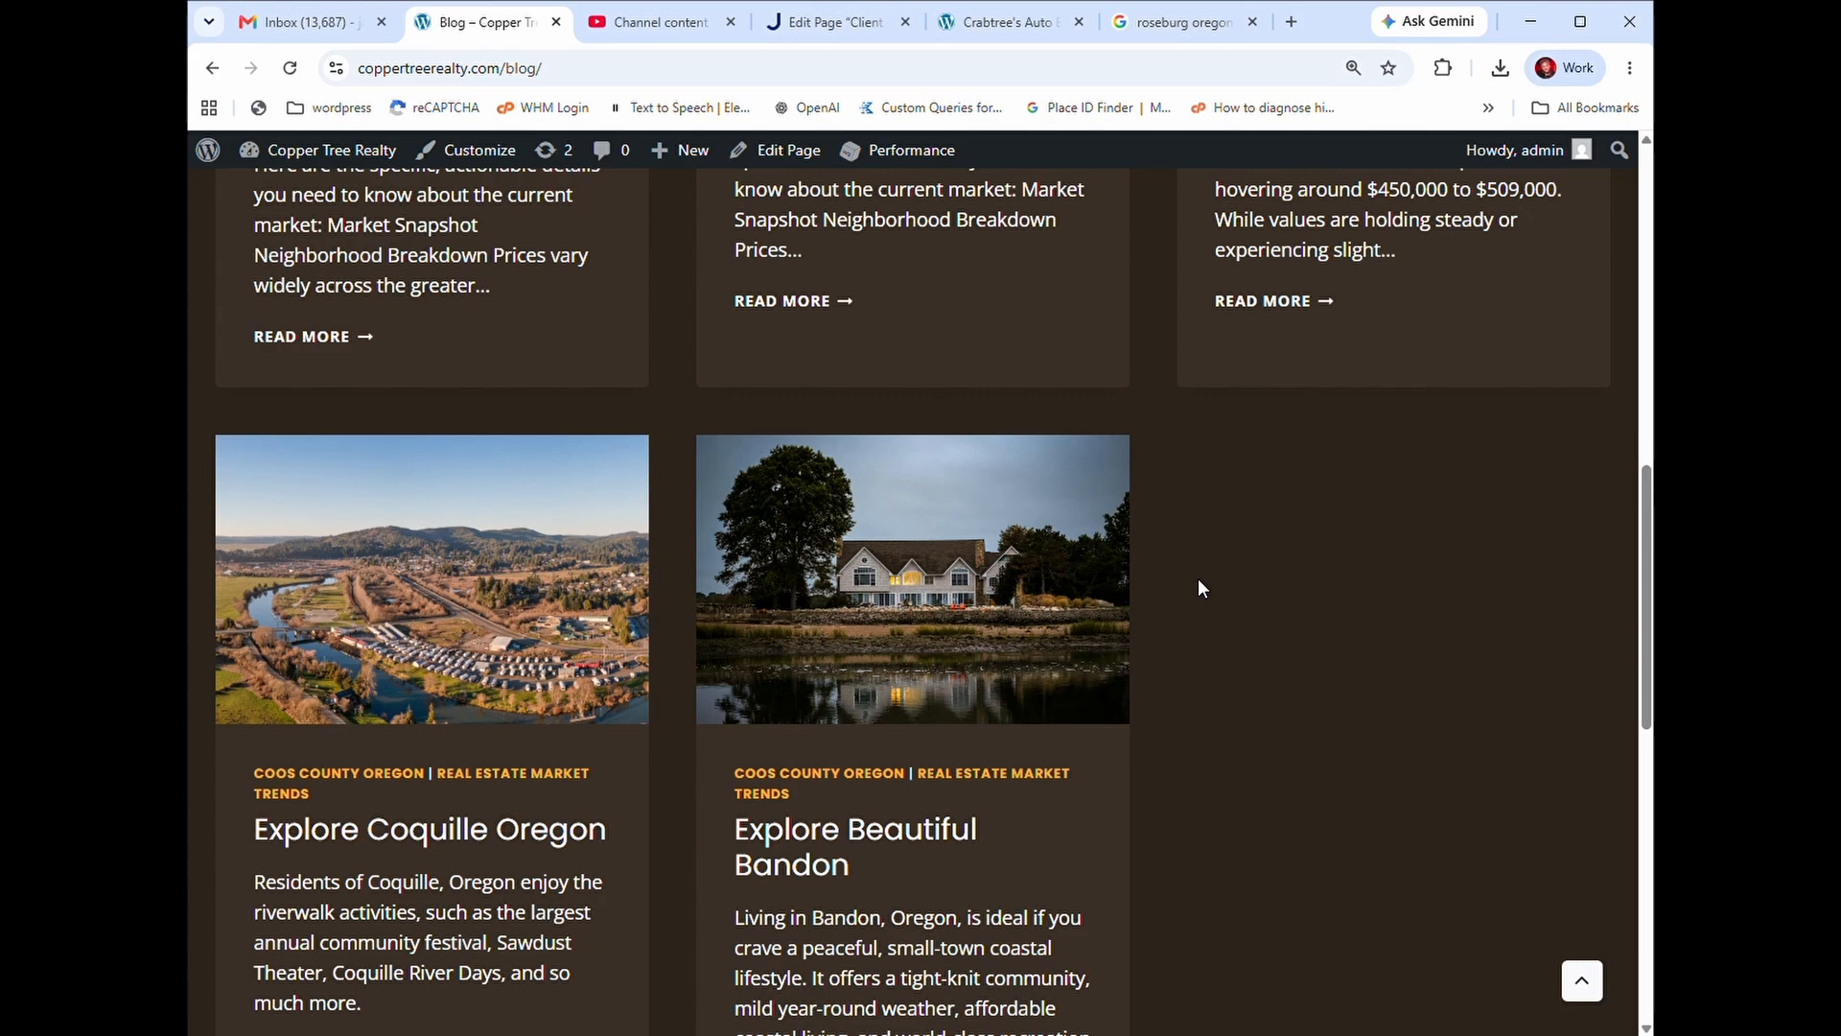
{"action": "scroll", "coordinate": [1221, 655], "scroll_direction": "up", "scroll_amount": 5}
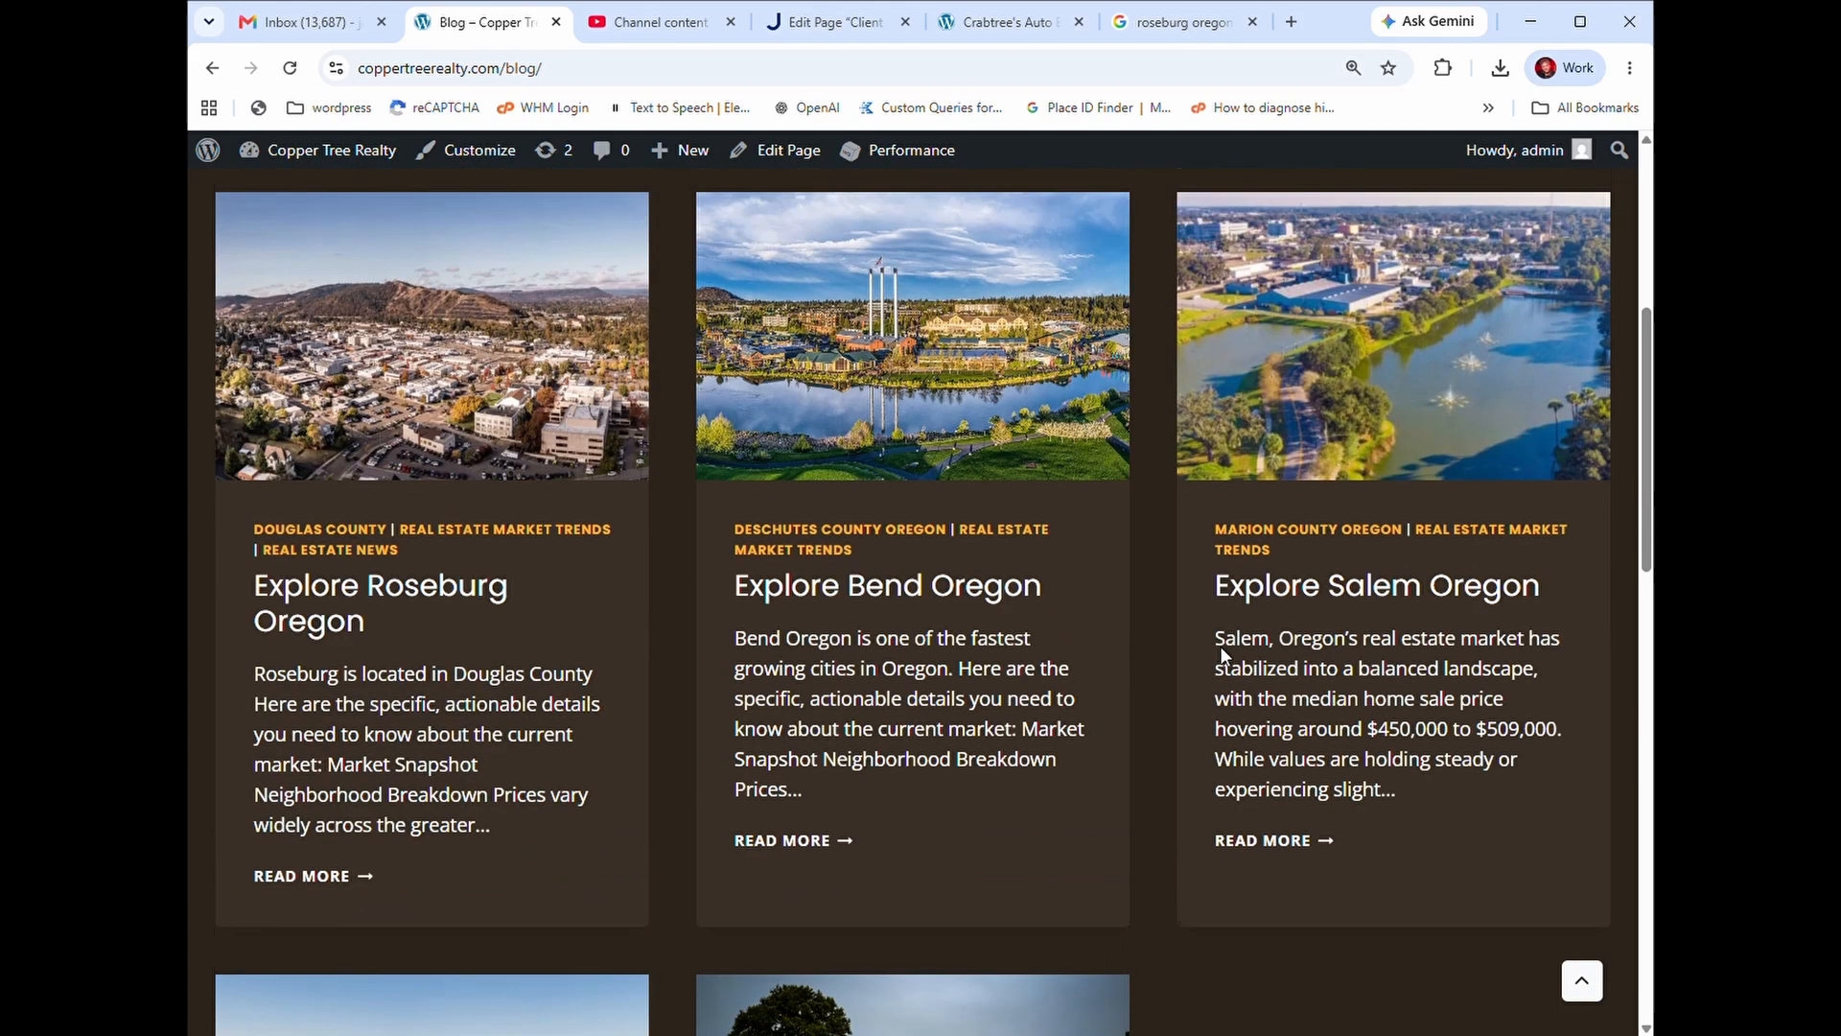
{"action": "scroll", "coordinate": [1228, 657], "scroll_direction": "down", "scroll_amount": 2}
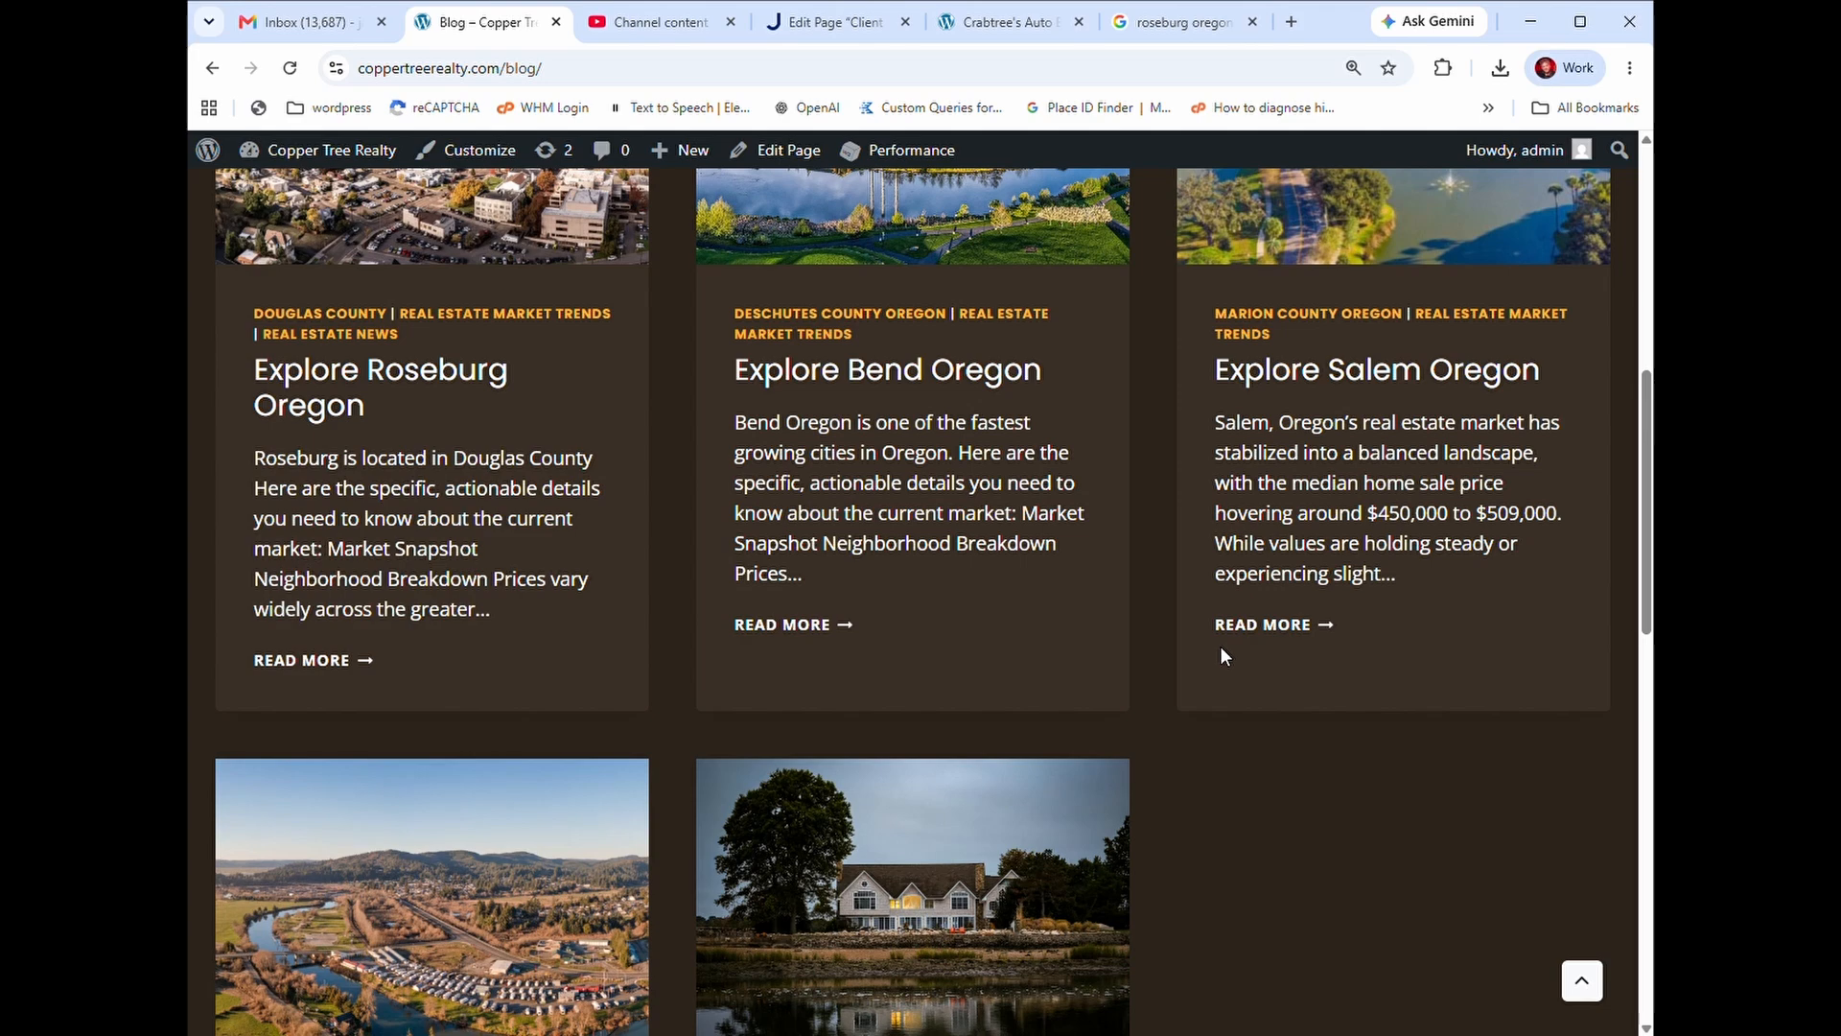
{"action": "scroll", "coordinate": [1220, 646], "scroll_direction": "up", "scroll_amount": 8}
{"action": "mouse_move", "coordinate": [972, 319]}
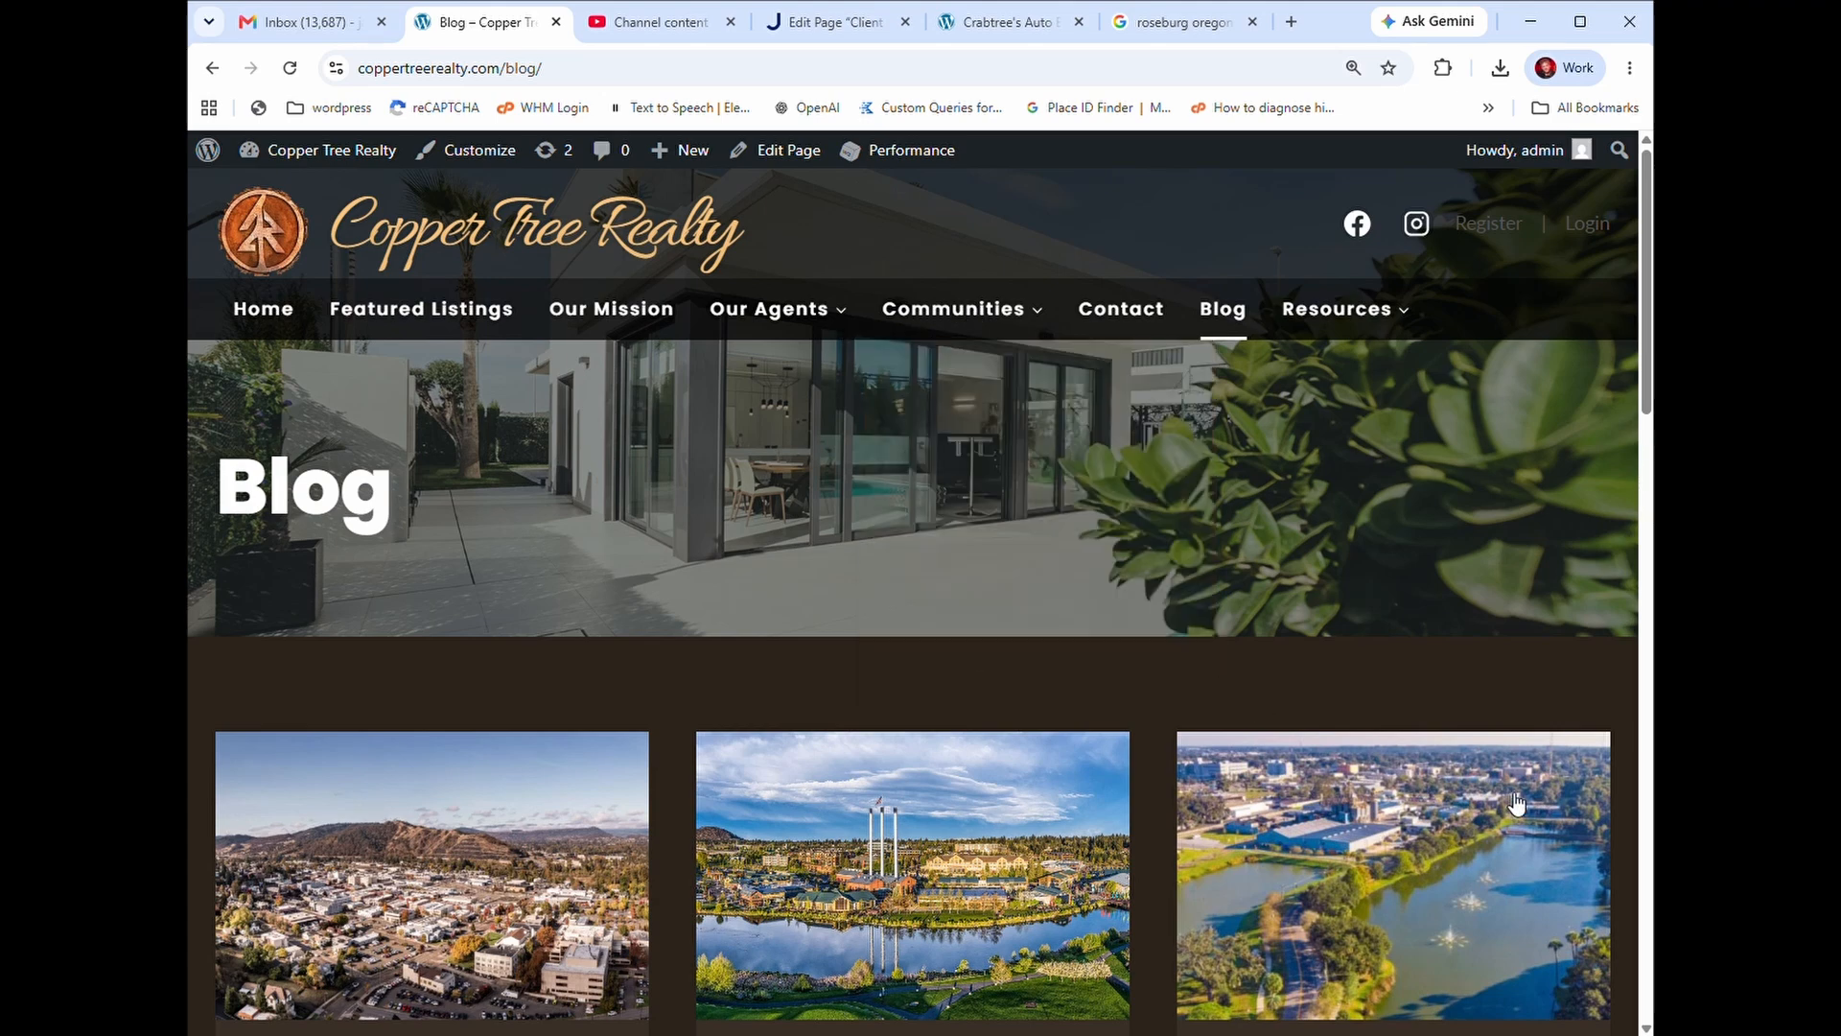
{"action": "scroll", "coordinate": [1459, 761], "scroll_direction": "down", "scroll_amount": 5}
{"action": "scroll", "coordinate": [1466, 757], "scroll_direction": "down", "scroll_amount": 4}
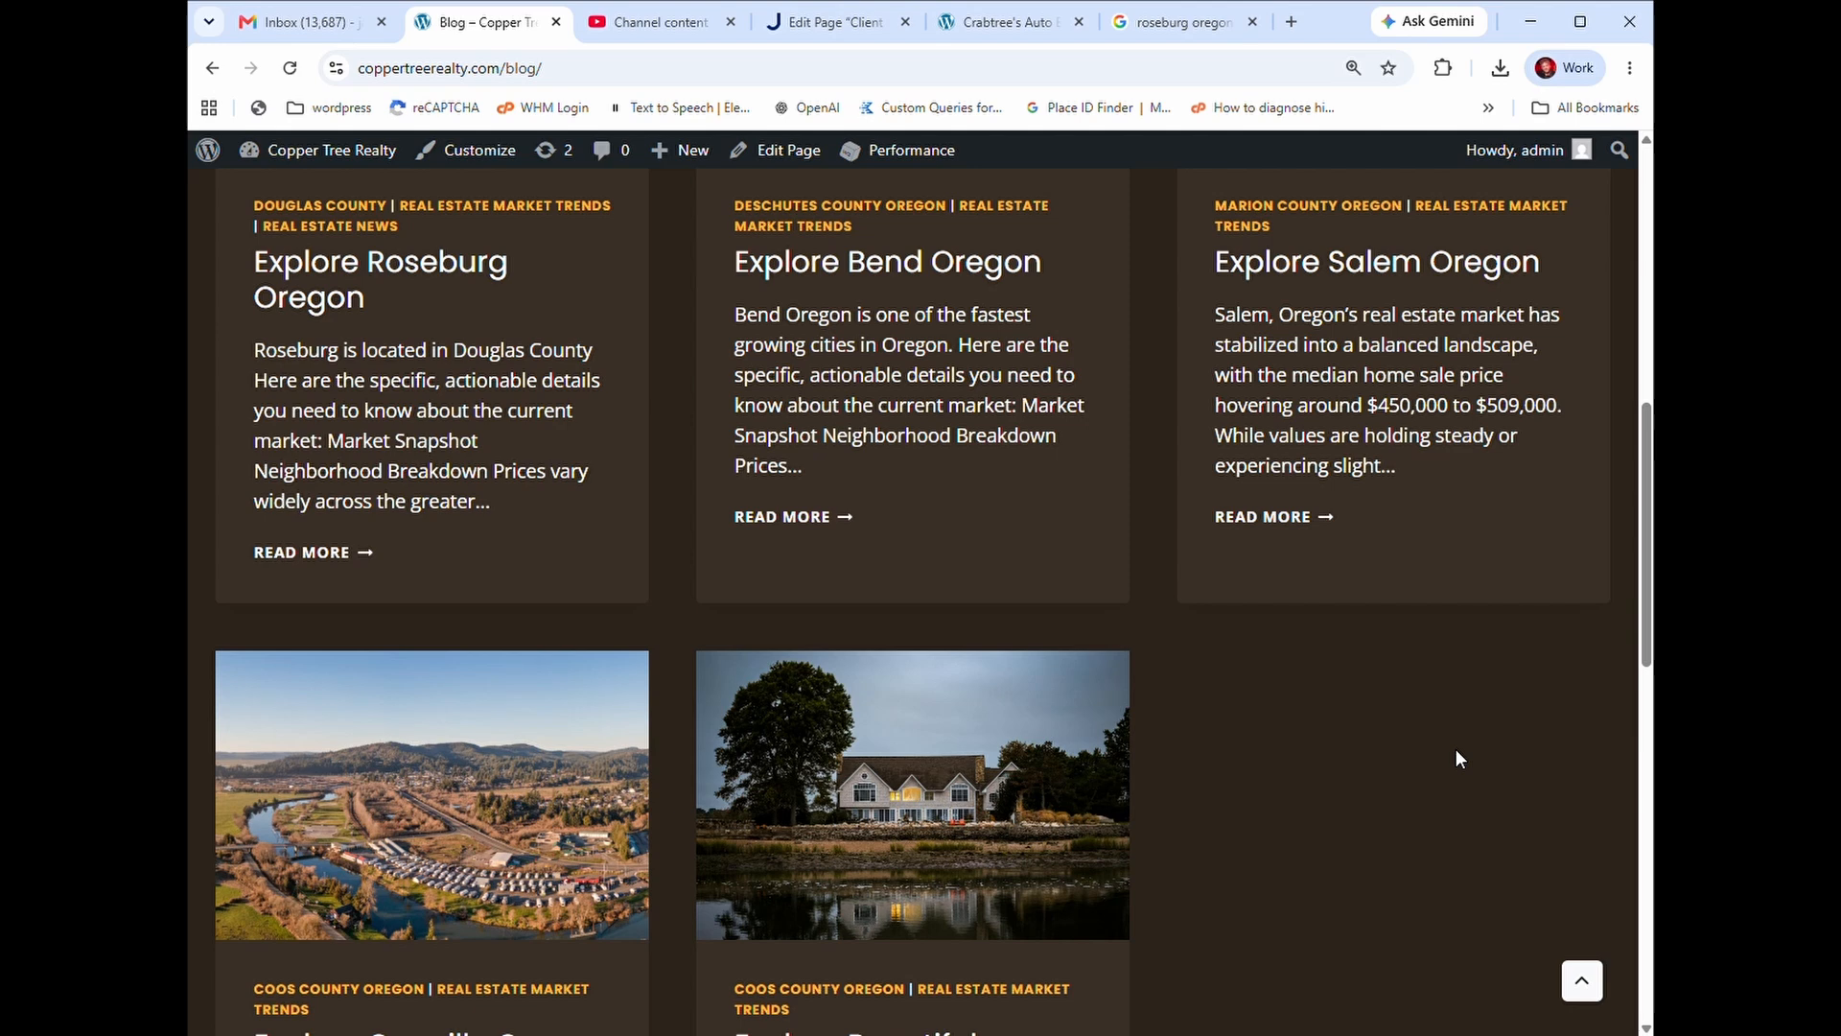
- Open the site's list of posts in the WordPress admin and duplicate the Explore Roseburg Oregon post
{"action": "mouse_move", "coordinate": [208, 150]}
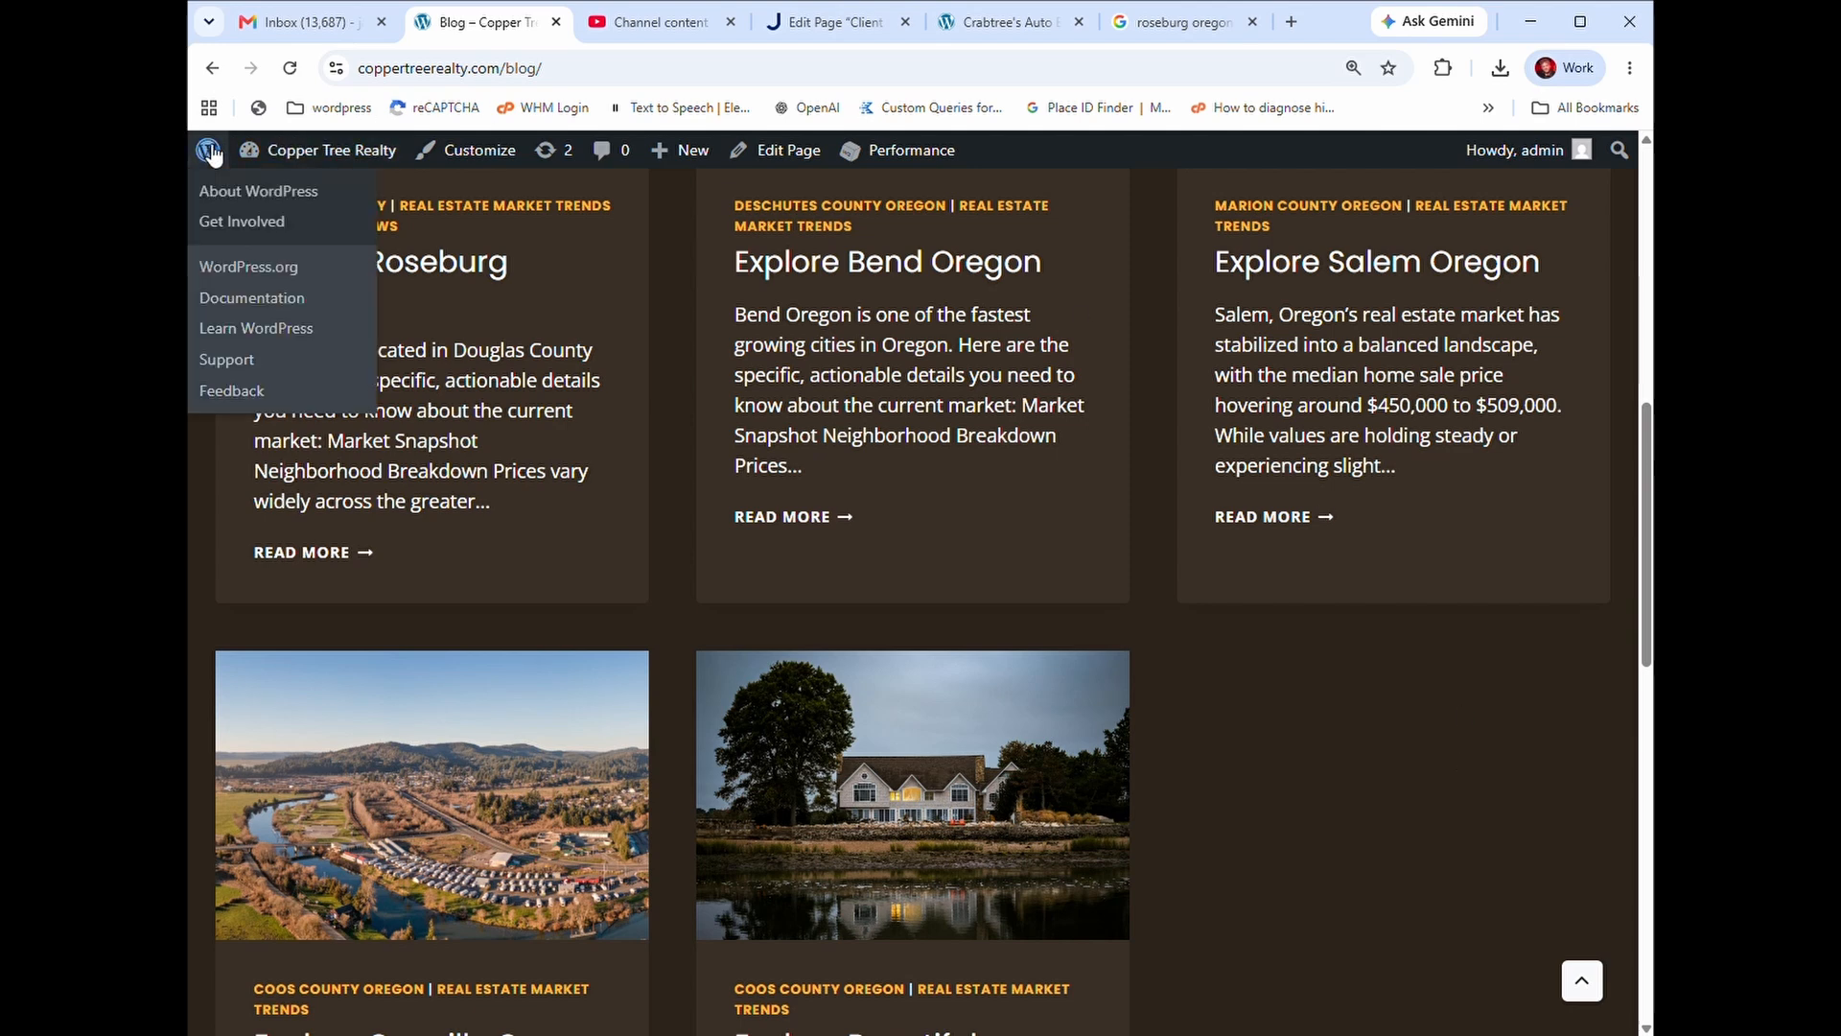
{"action": "left_click", "coordinate": [209, 151]}
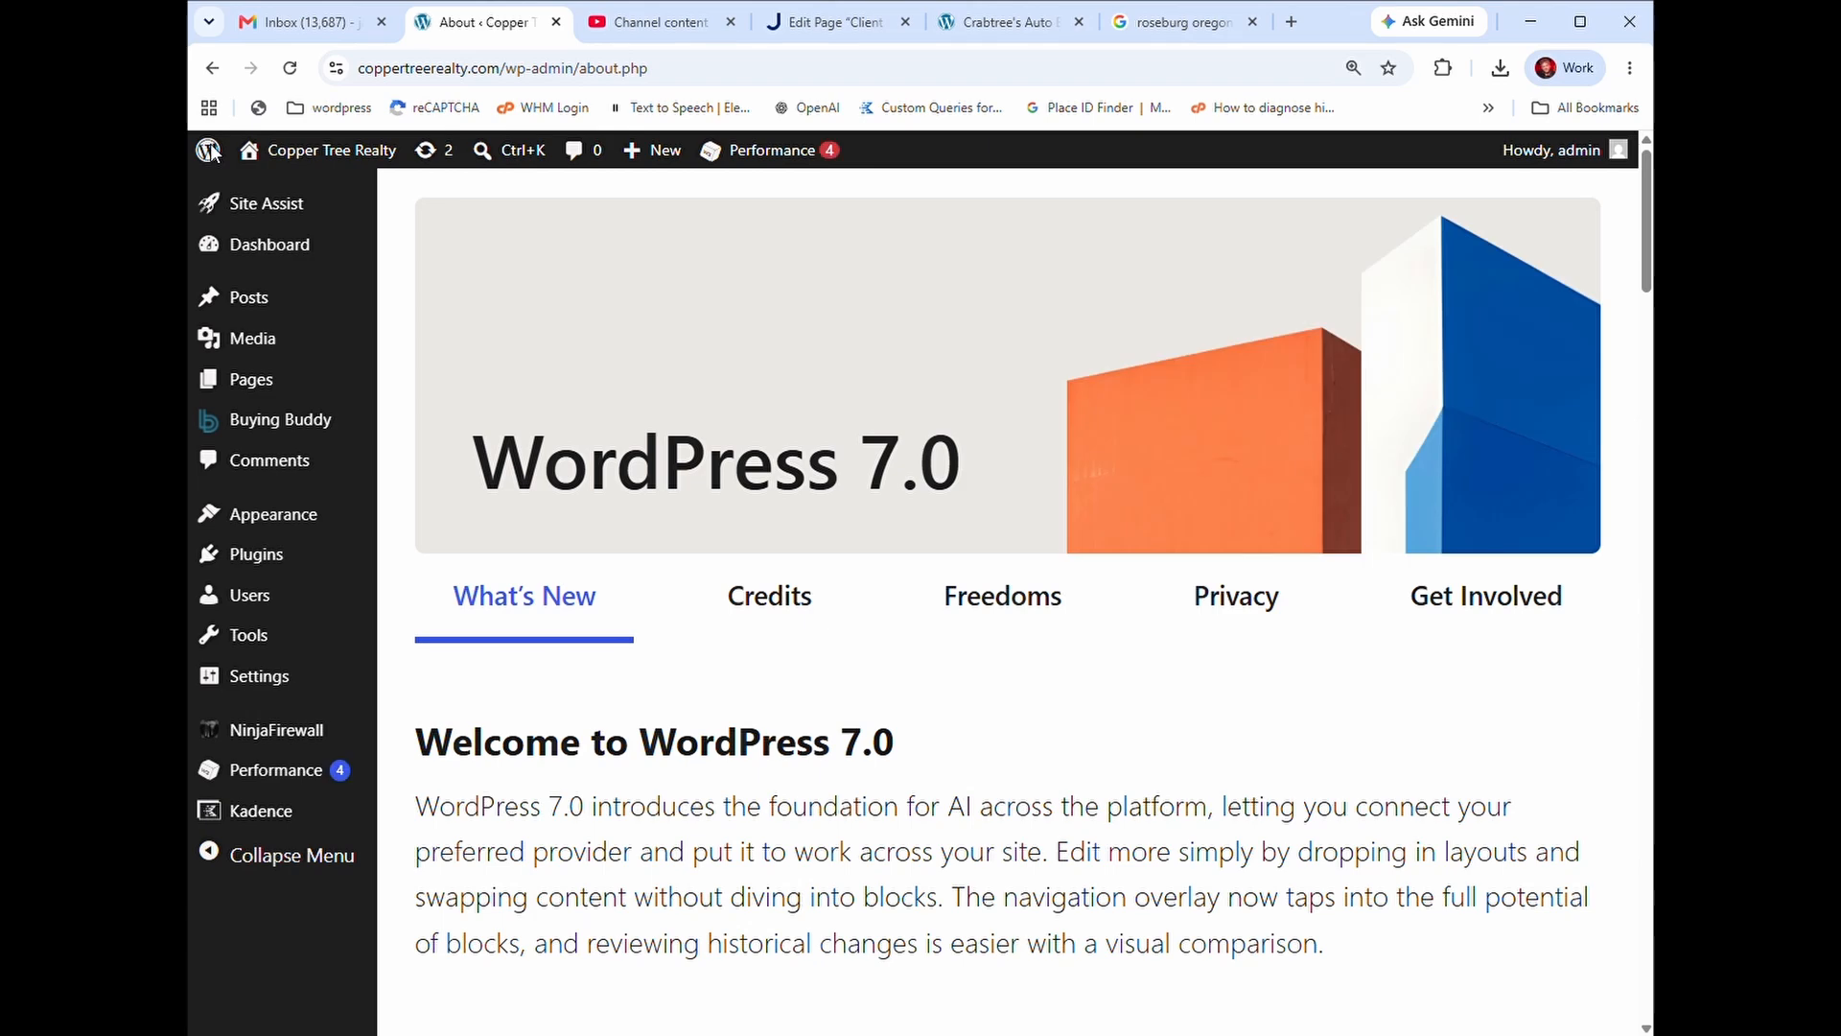
{"action": "mouse_move", "coordinate": [244, 299]}
{"action": "left_click", "coordinate": [449, 303]}
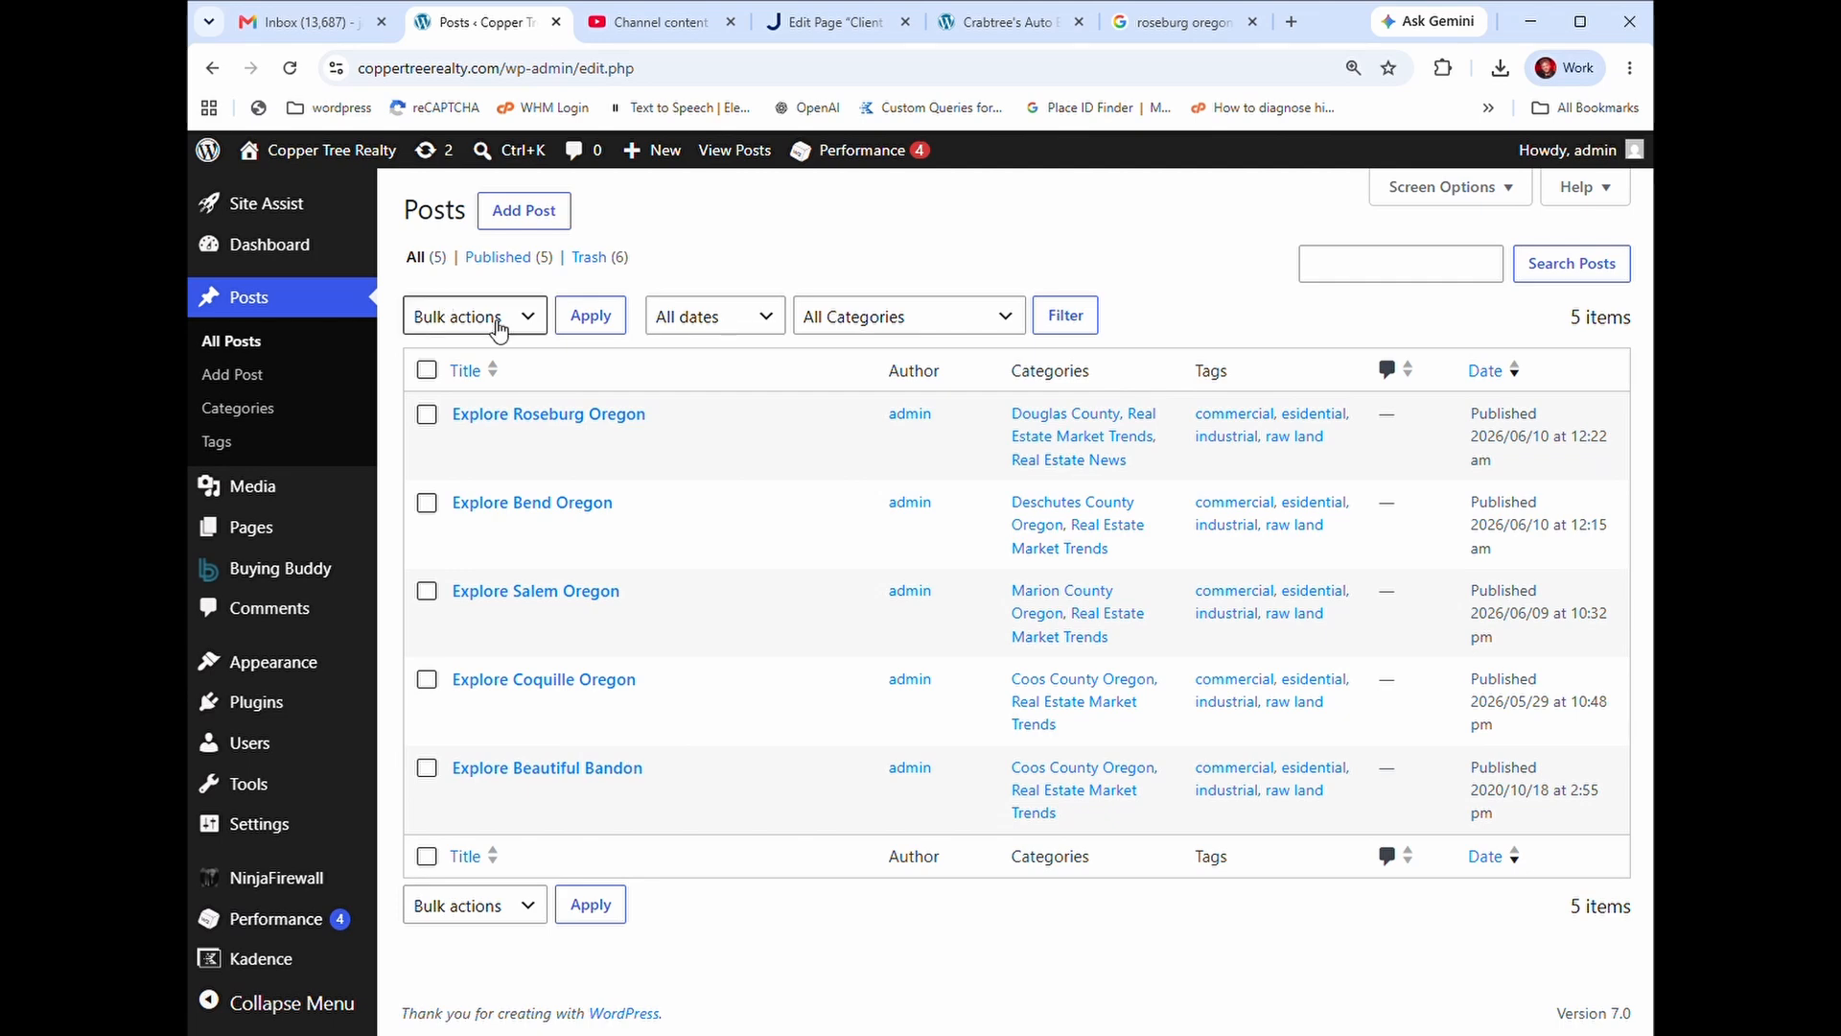
{"action": "mouse_move", "coordinate": [719, 458]}
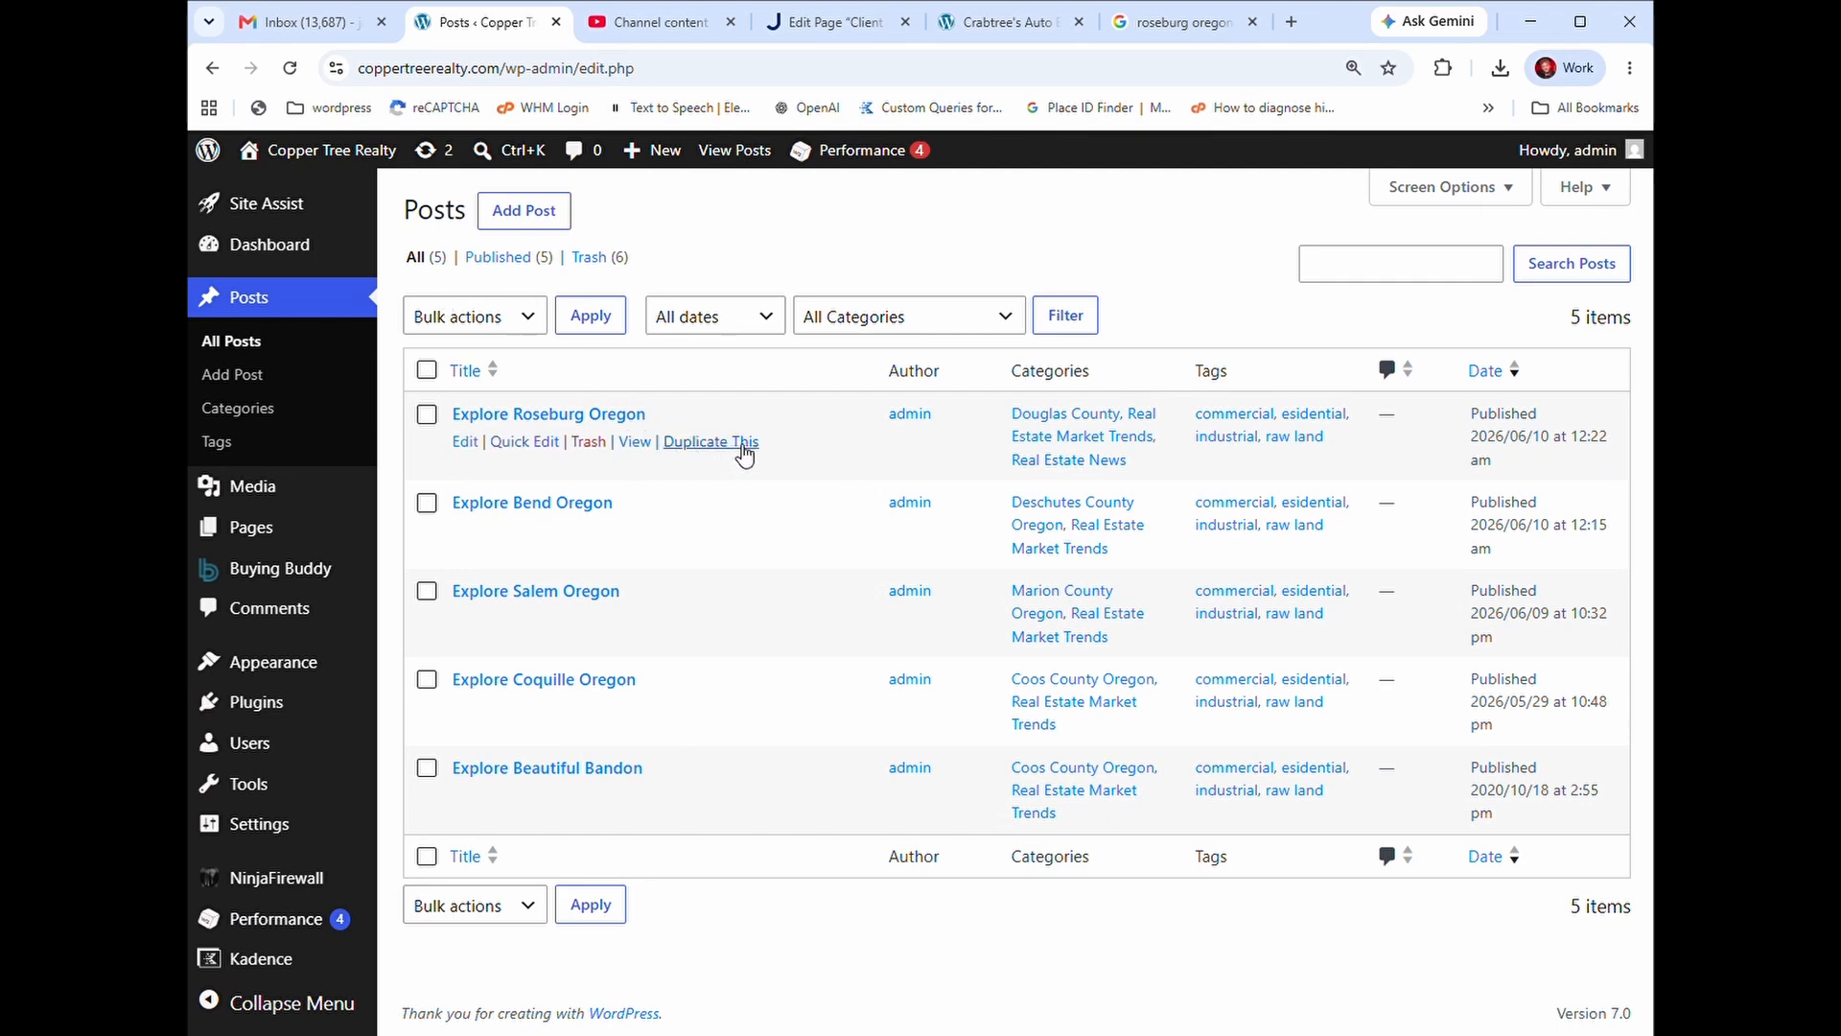
{"action": "left_click", "coordinate": [744, 450]}
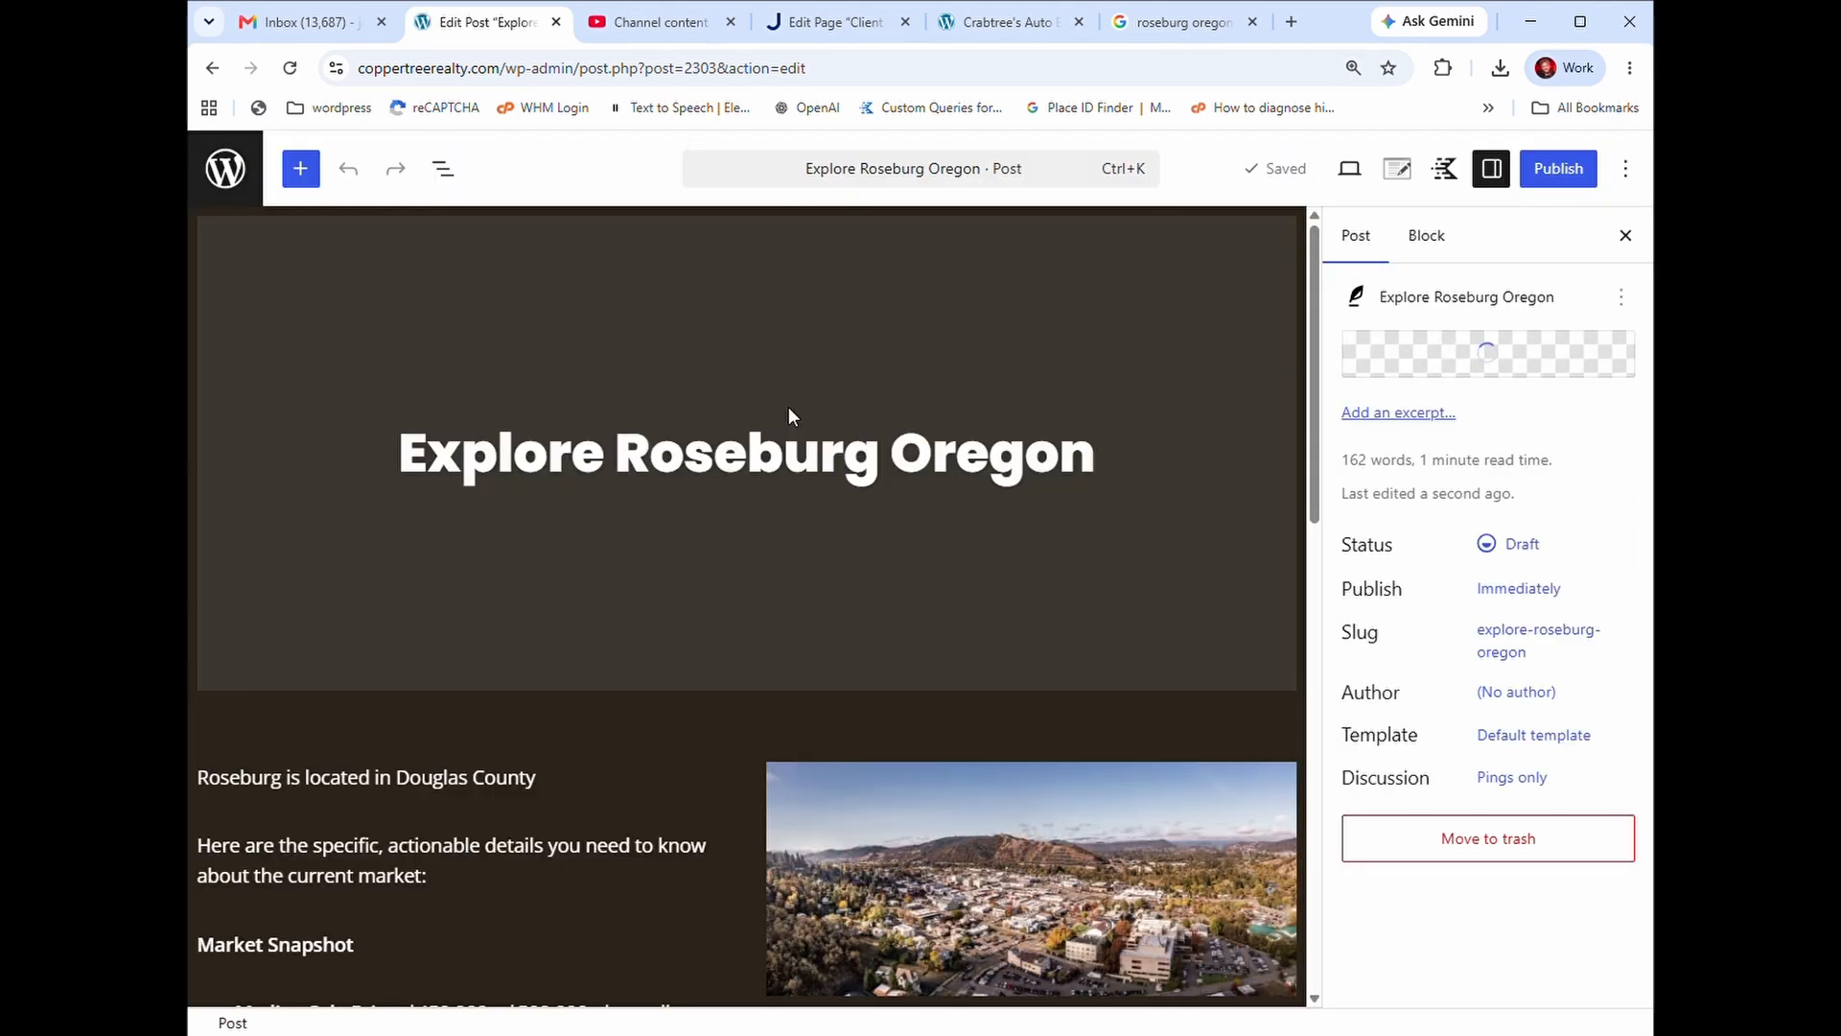
- Replace Roseburg in the duplicated post's title so that it reads Explore Myrtle Point Oregon
{"action": "left_click_drag", "start_coordinate": [885, 471], "coordinate": [801, 473]}
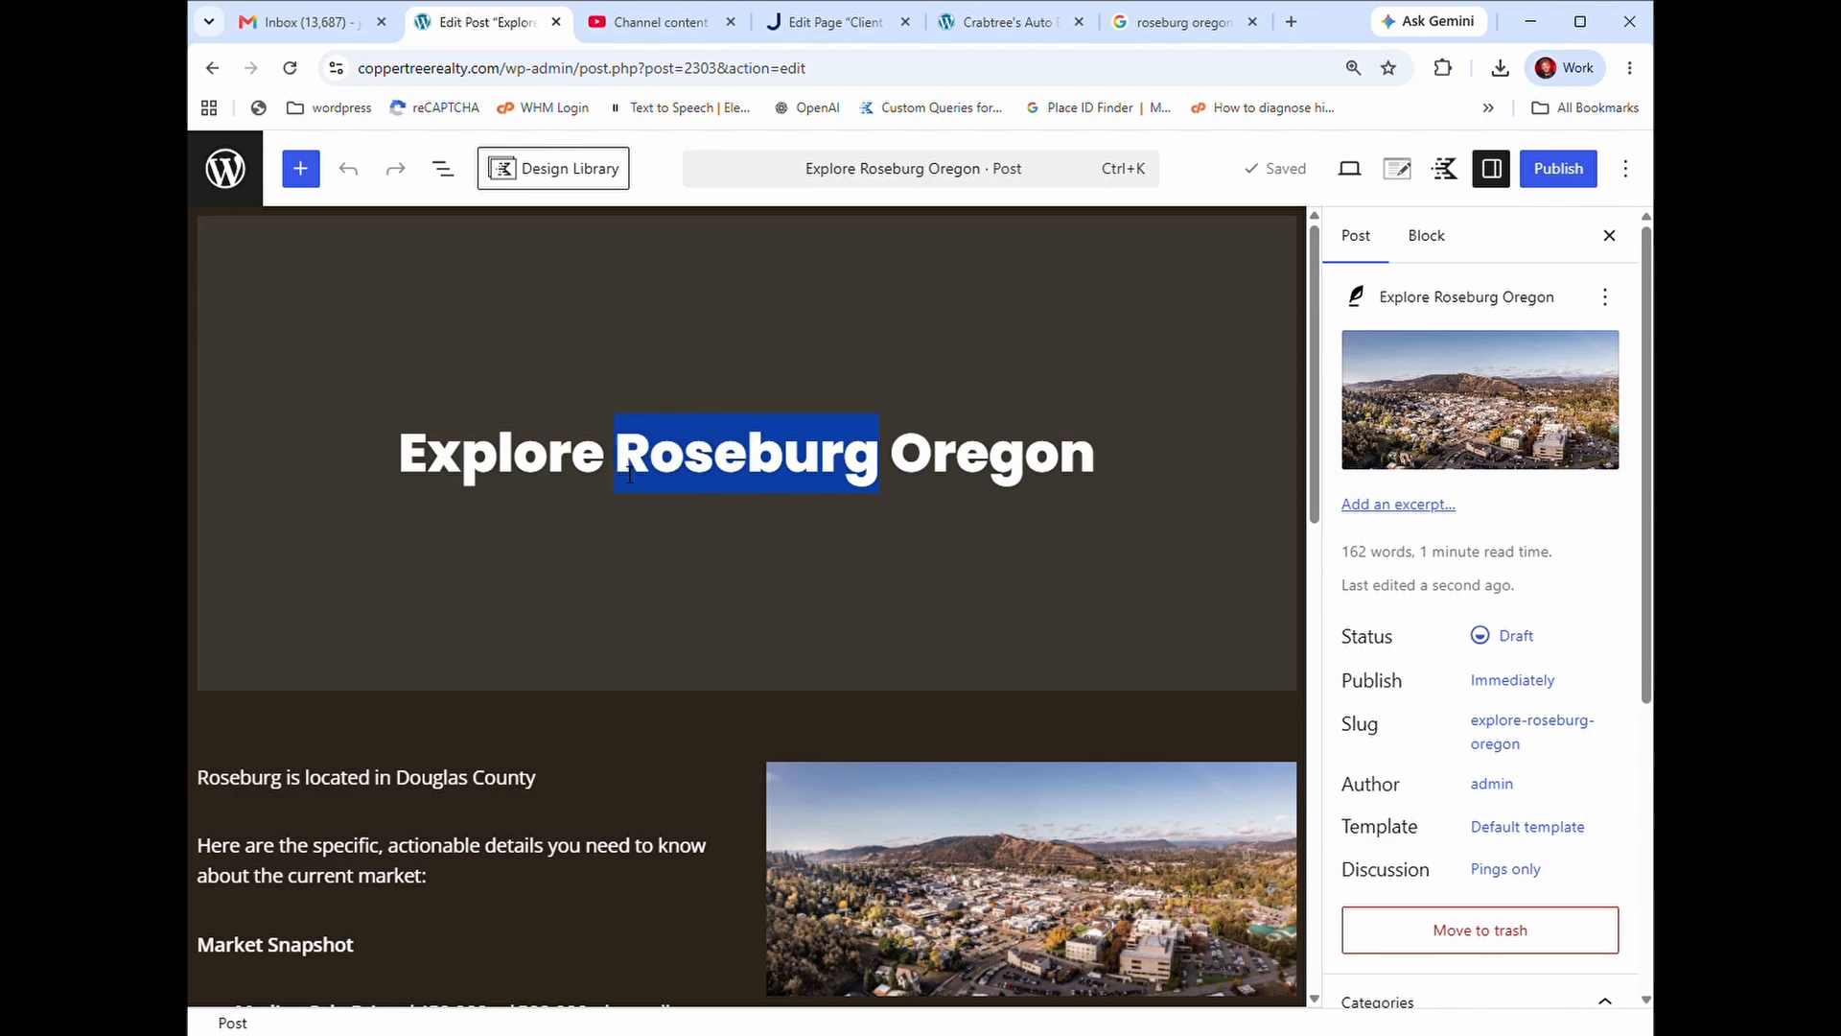
{"action": "type", "text": "Myrtle Point"}
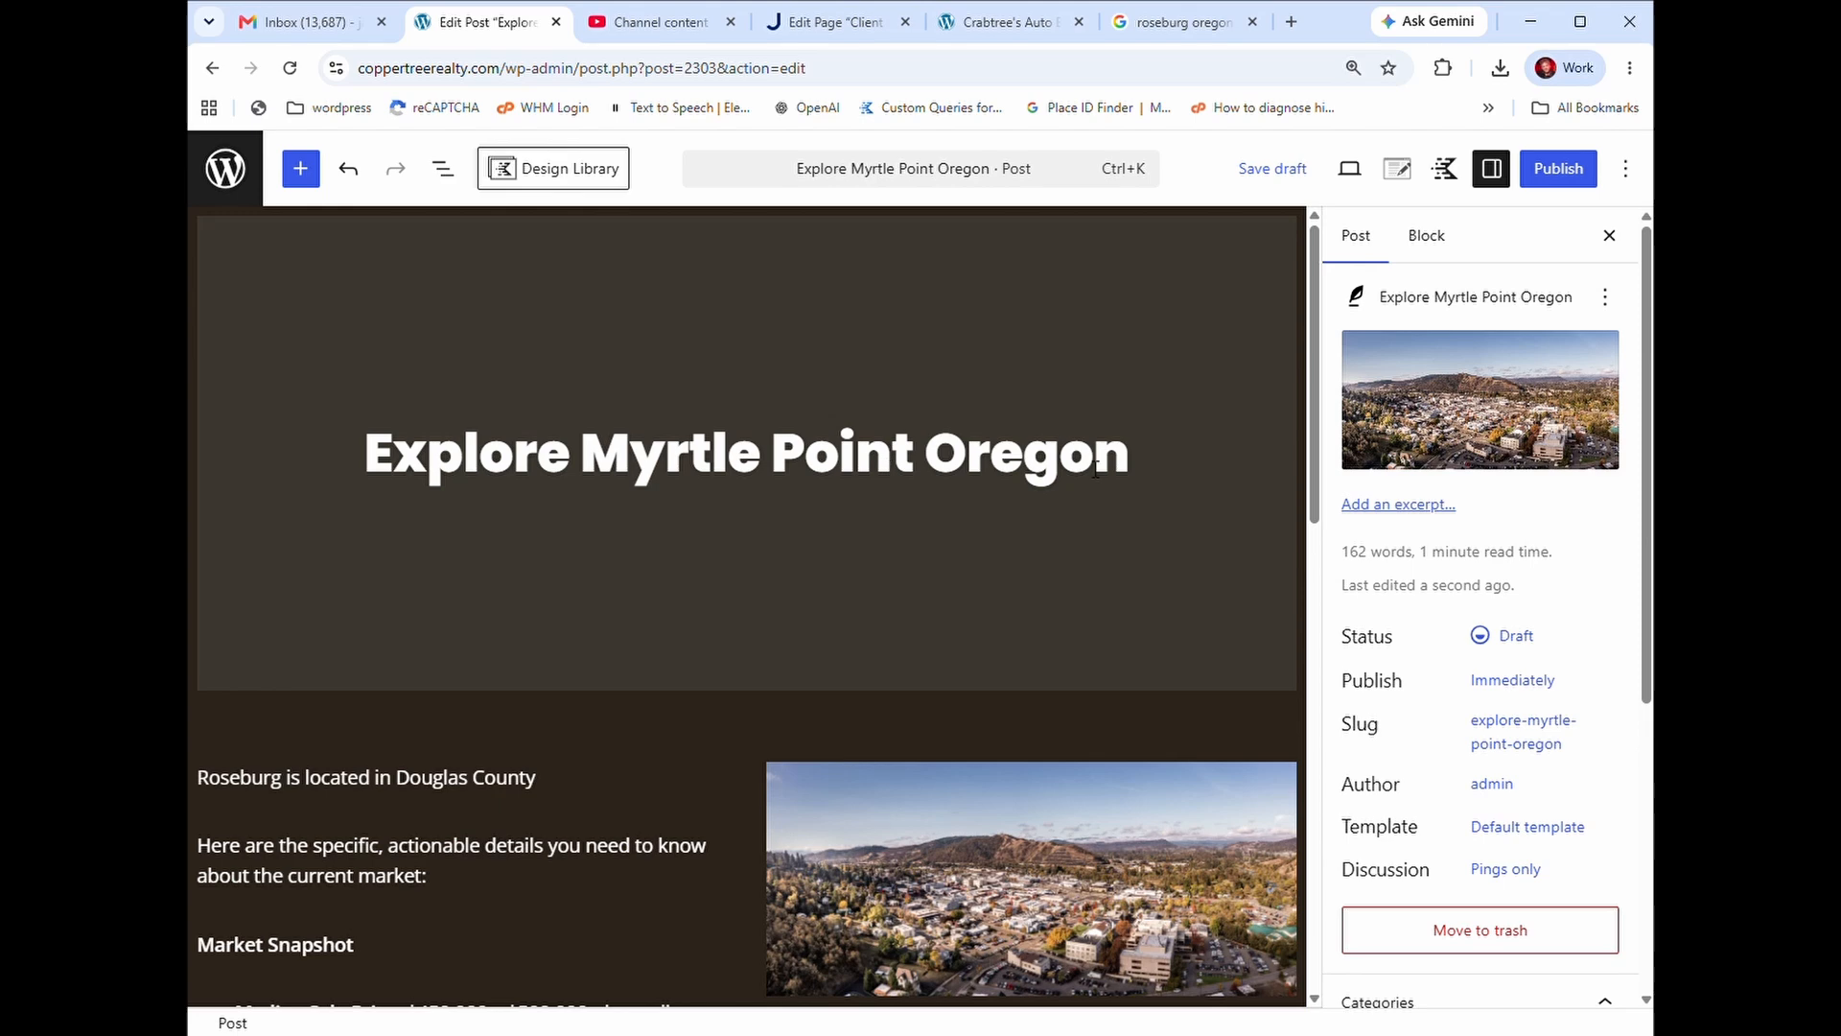
{"action": "left_click_drag", "start_coordinate": [914, 460], "coordinate": [666, 460]}
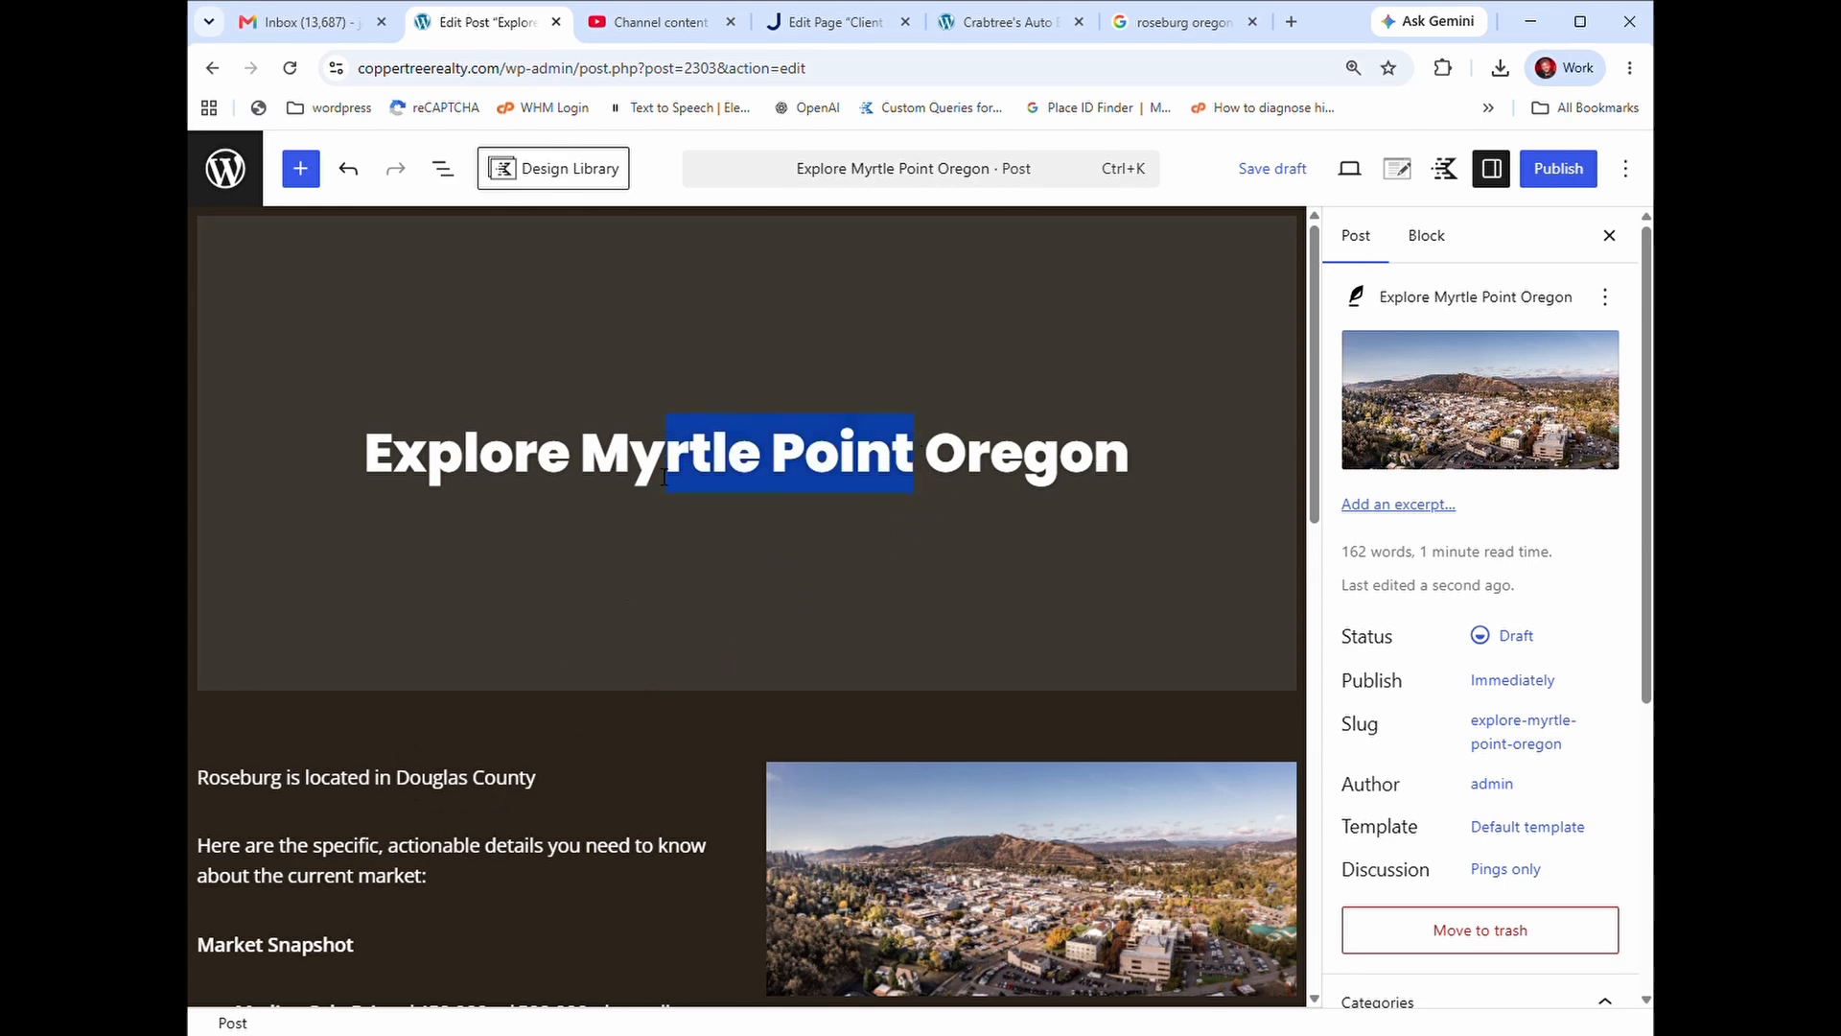
- Replace the intro line about Roseburg and Douglas County with a Heading 2 block reading Myrtle Point Oregon
{"action": "scroll", "coordinate": [556, 652], "scroll_direction": "down", "scroll_amount": 2}
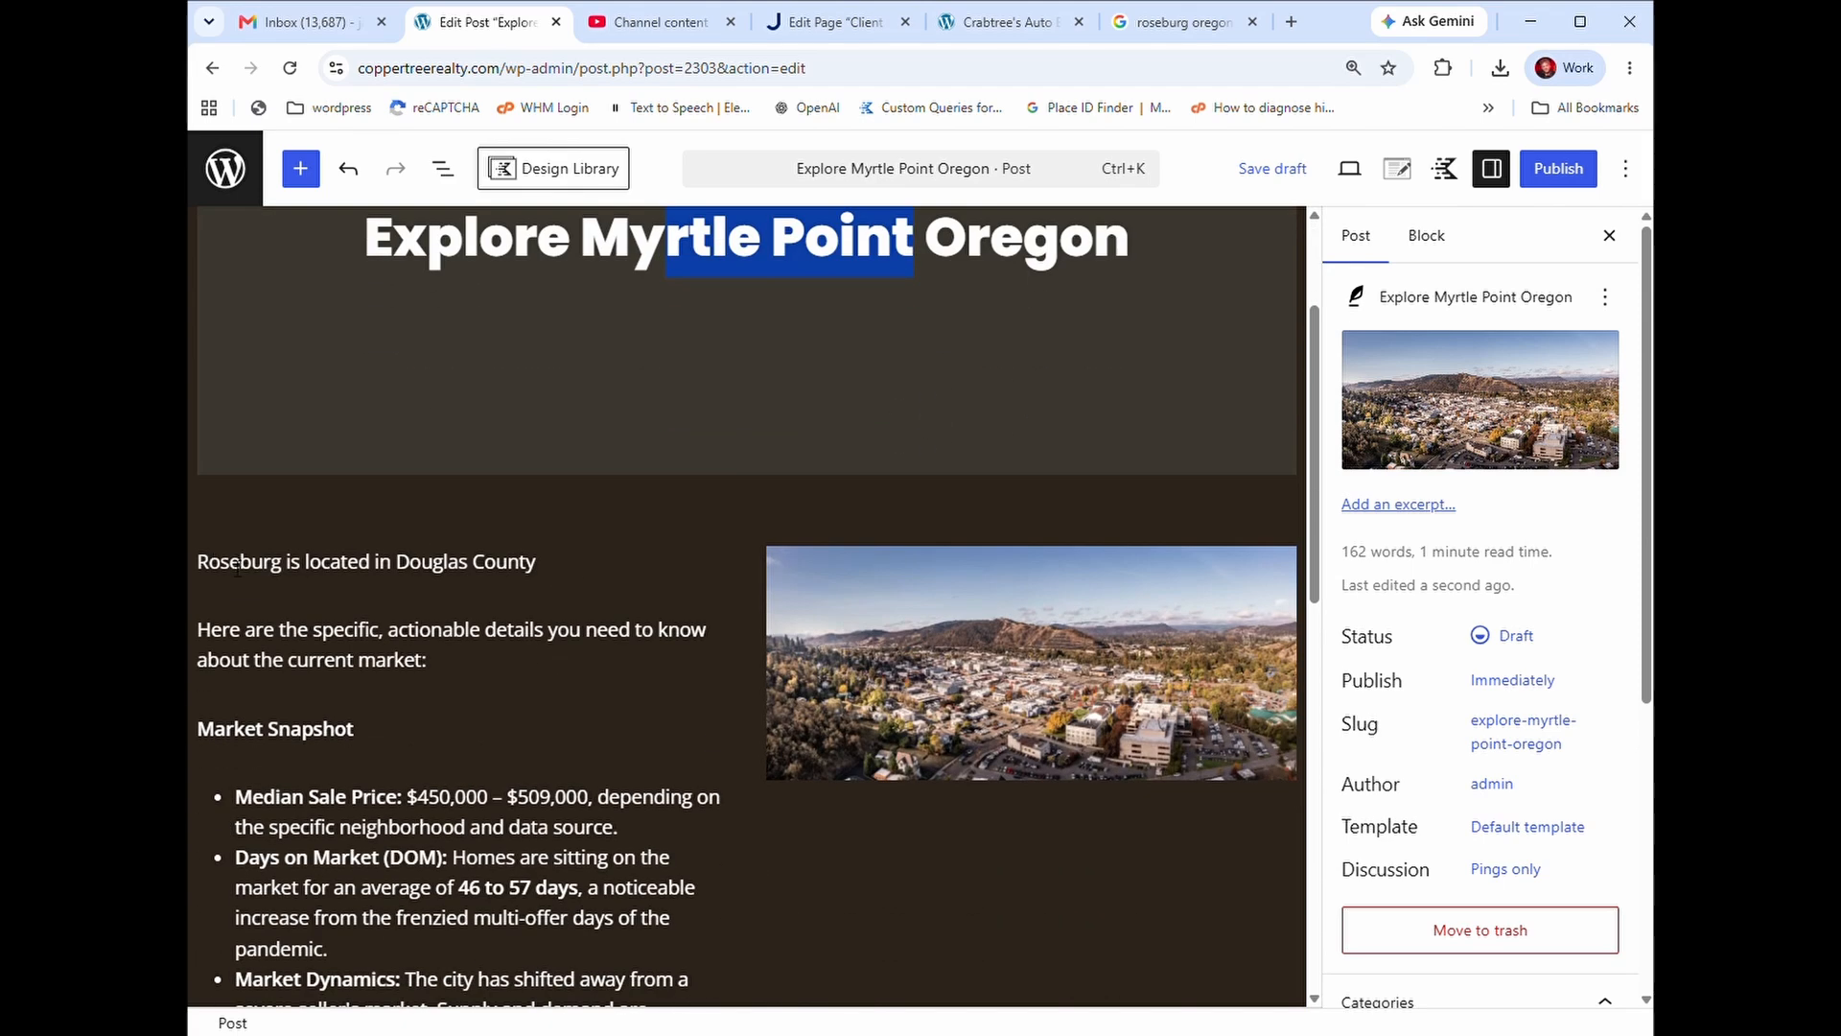
{"action": "left_click_drag", "start_coordinate": [573, 573], "coordinate": [210, 575]}
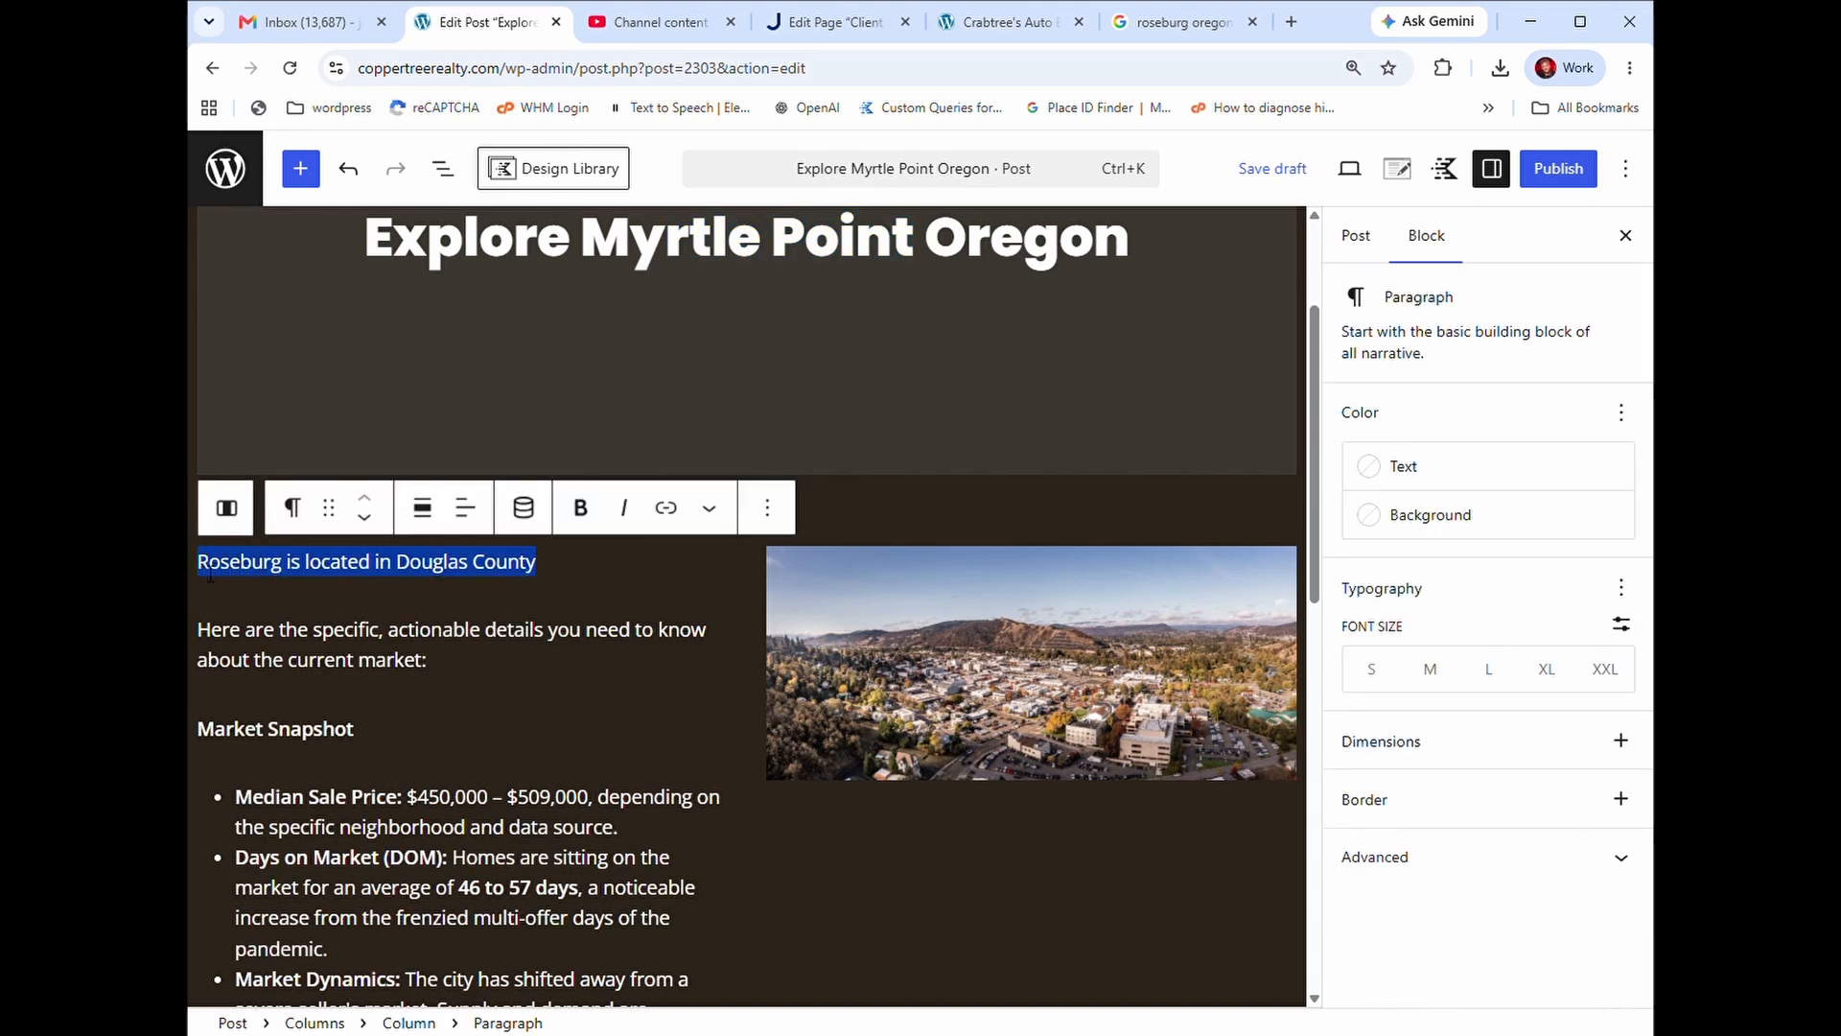
{"action": "key", "text": "BackSpace"}
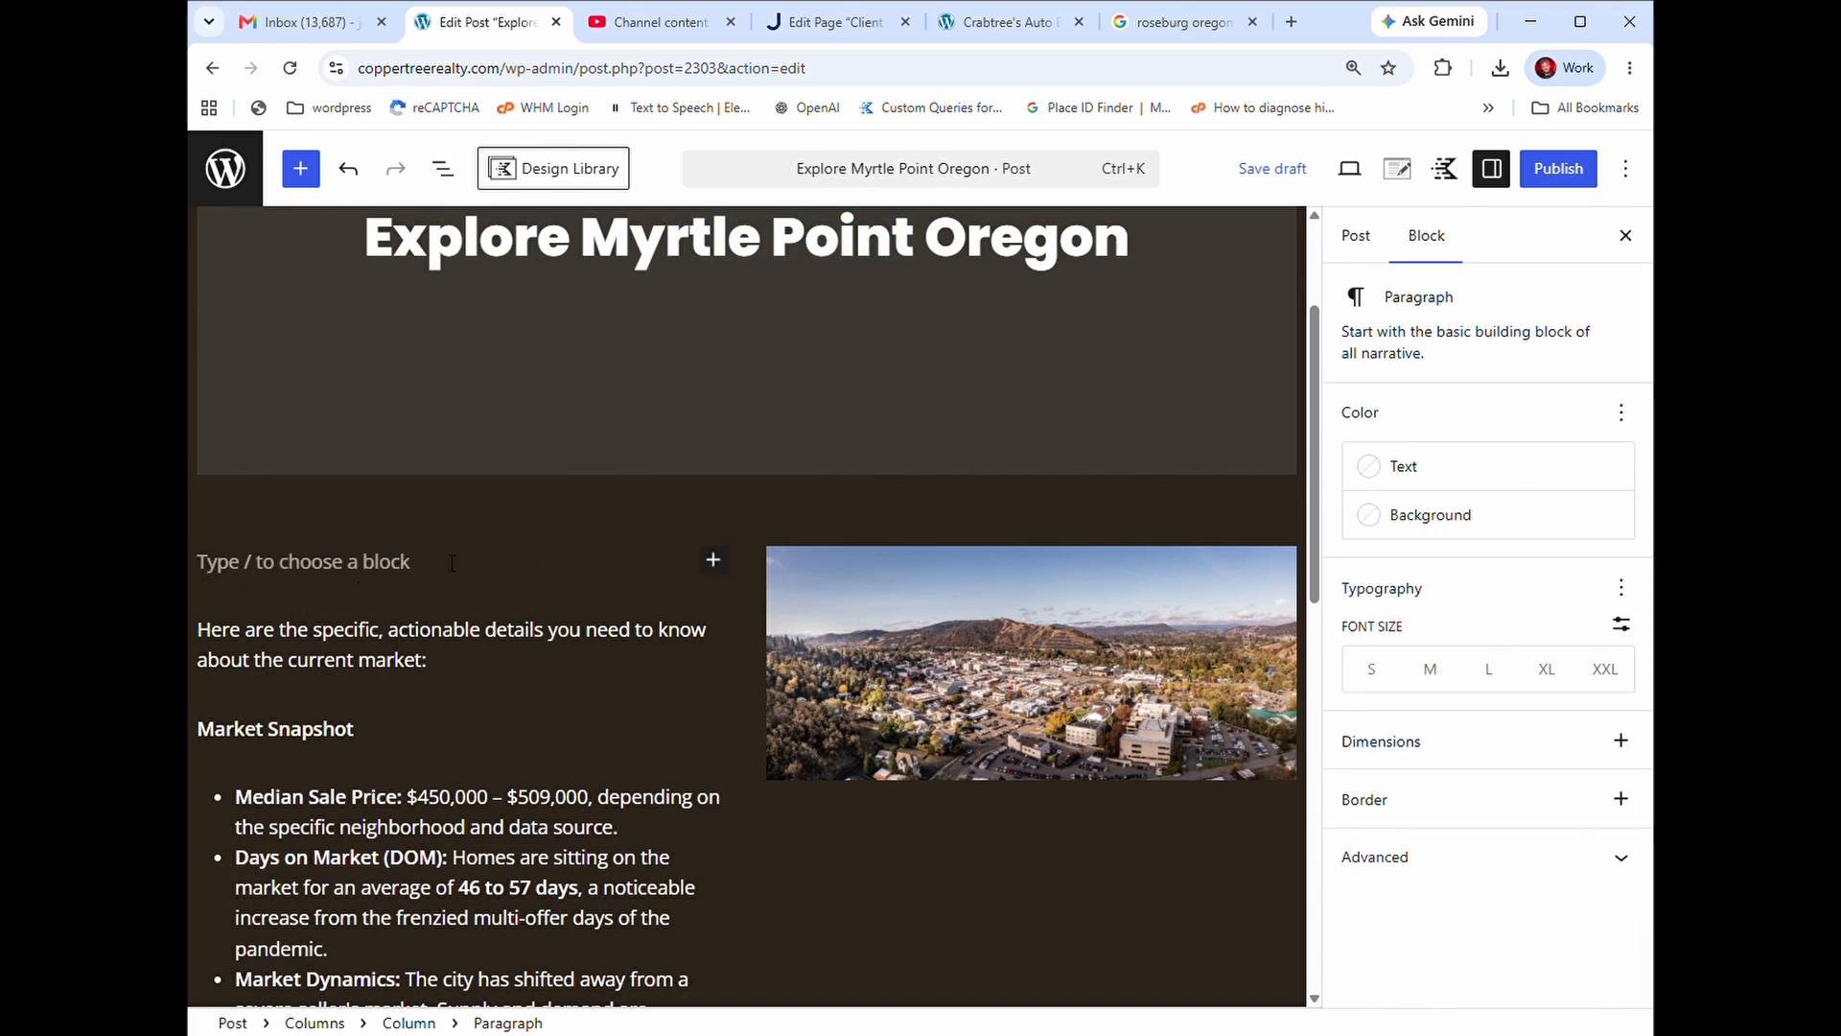
{"action": "left_click", "coordinate": [713, 559]}
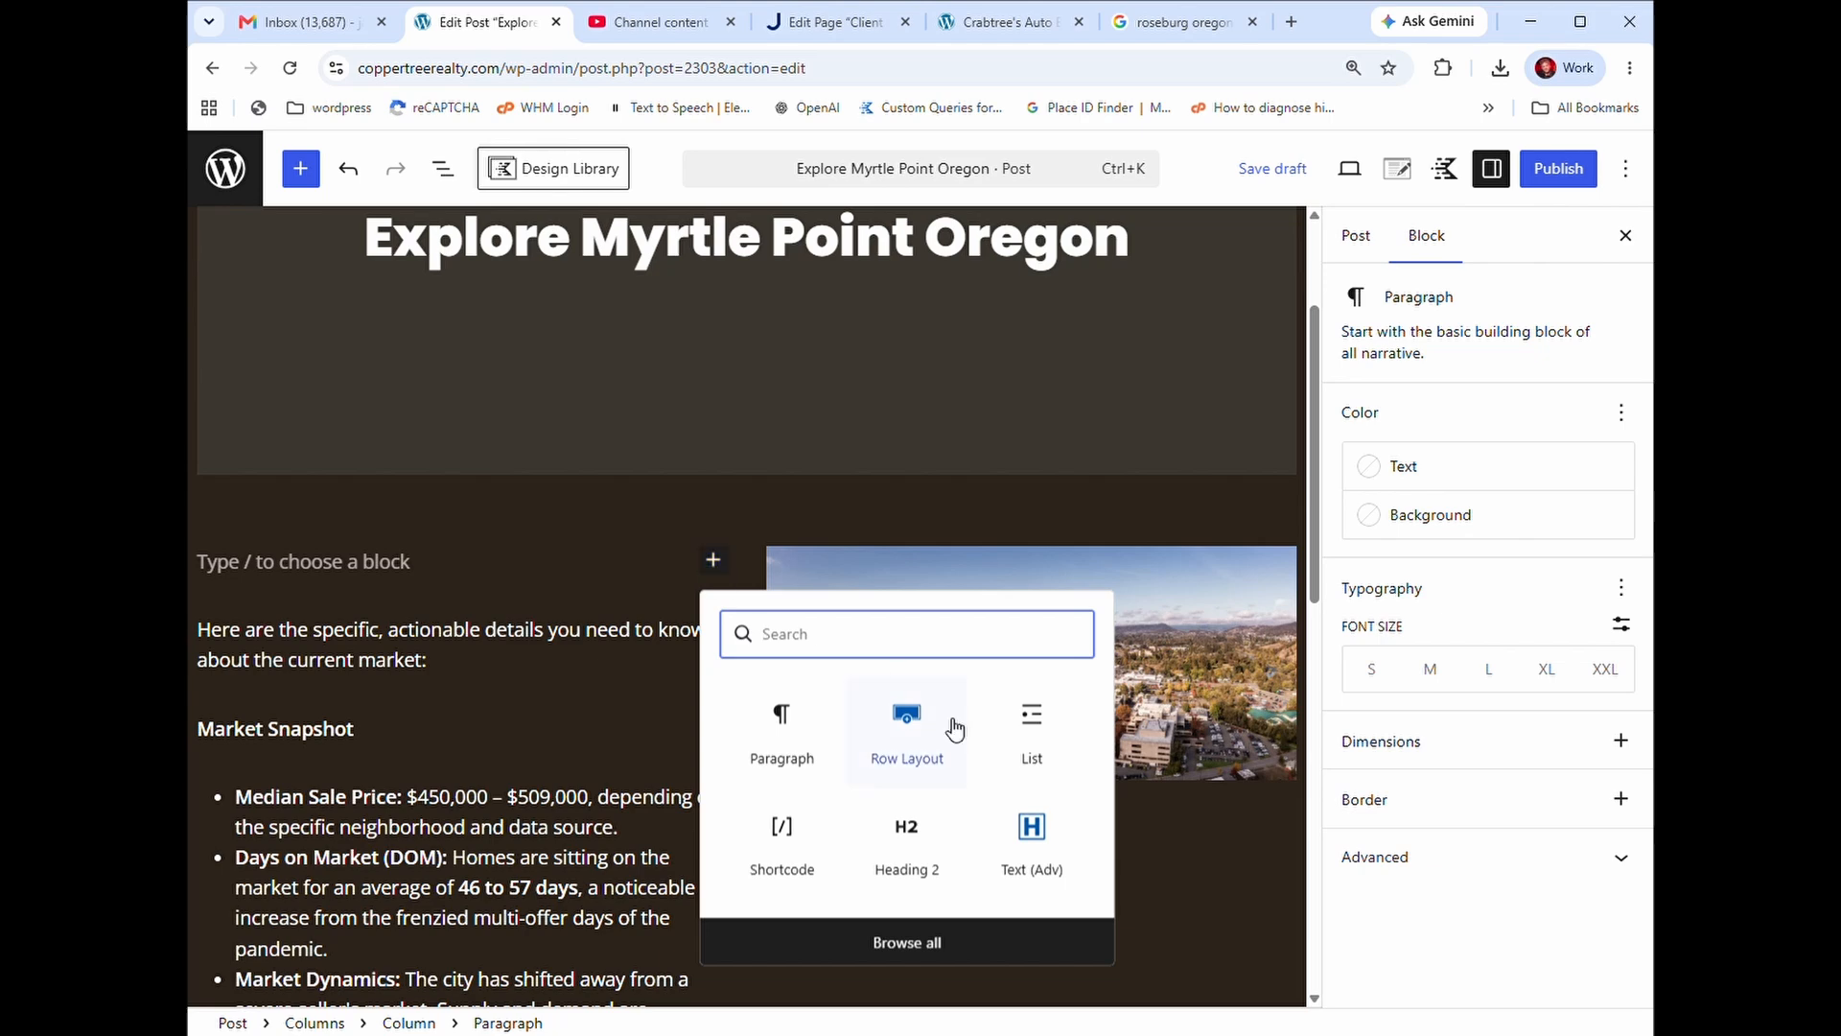
{"action": "left_click", "coordinate": [910, 836]}
{"action": "type", "text": "Myrtle Point Oregon"}
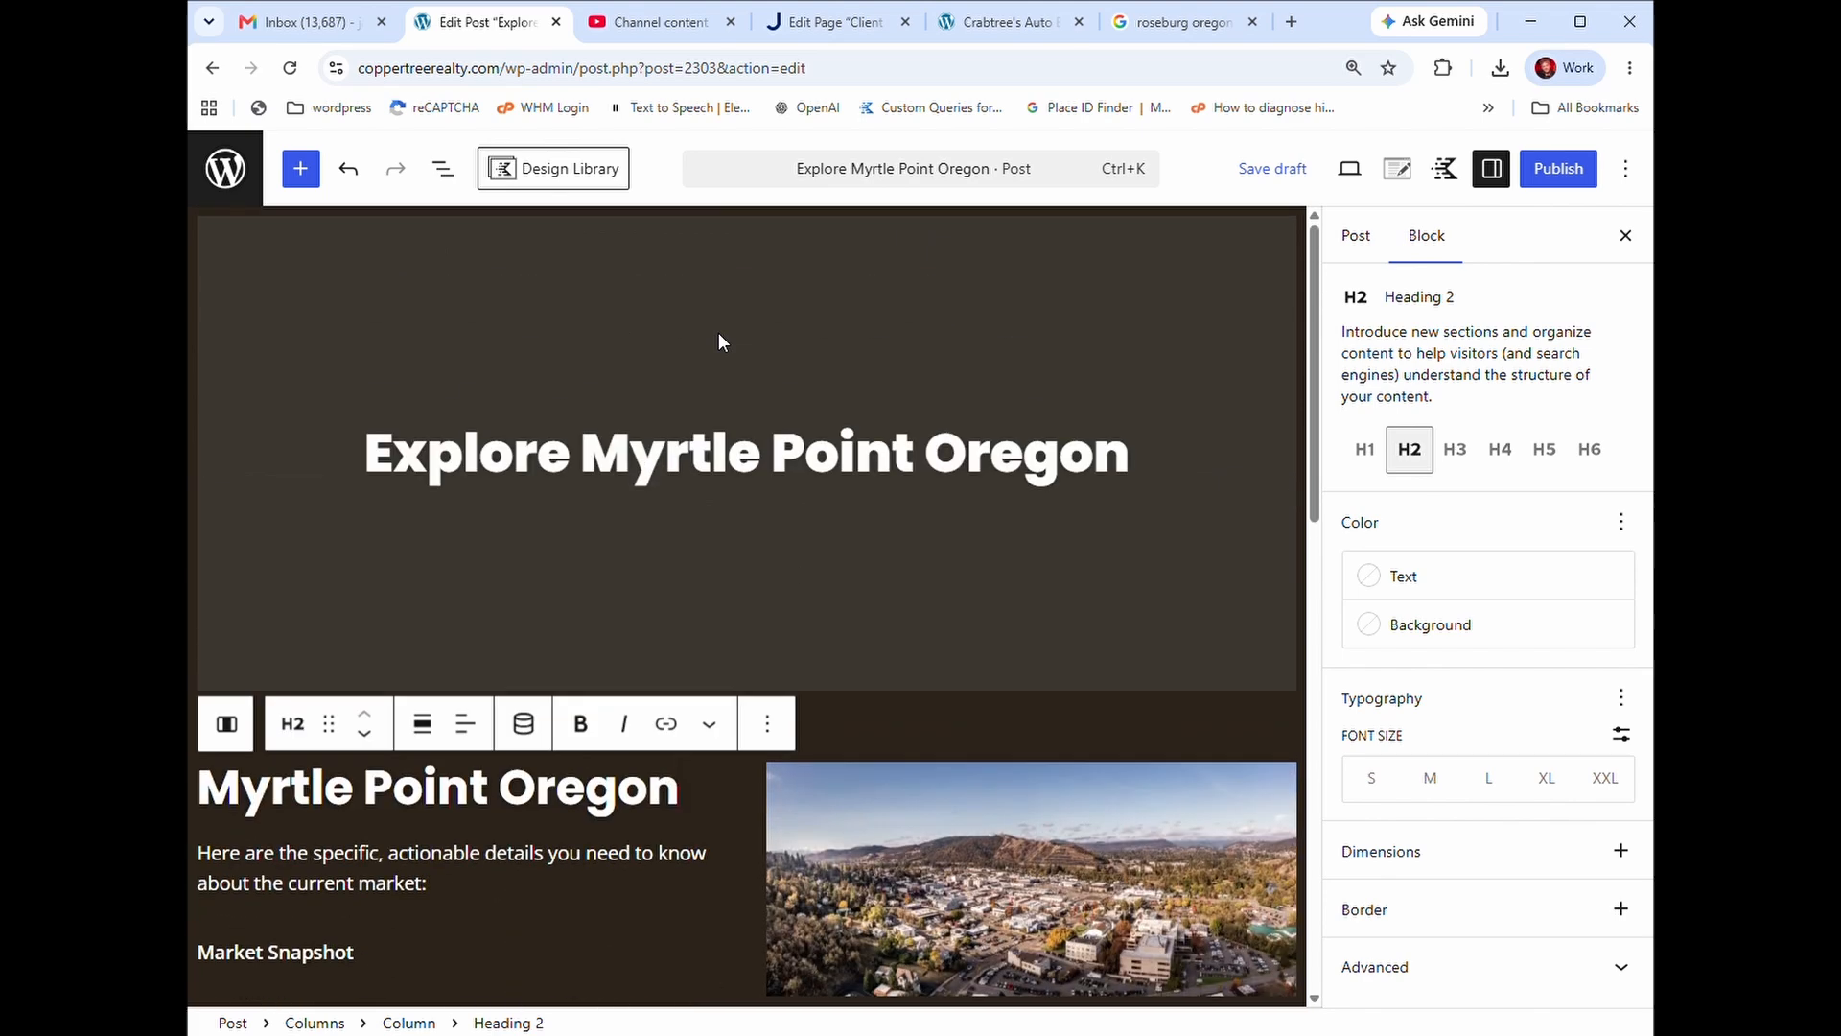
- Switch to Google, search for "Myrtle Point oregon" and look through the results for information about the city
{"action": "left_click", "coordinate": [1157, 24]}
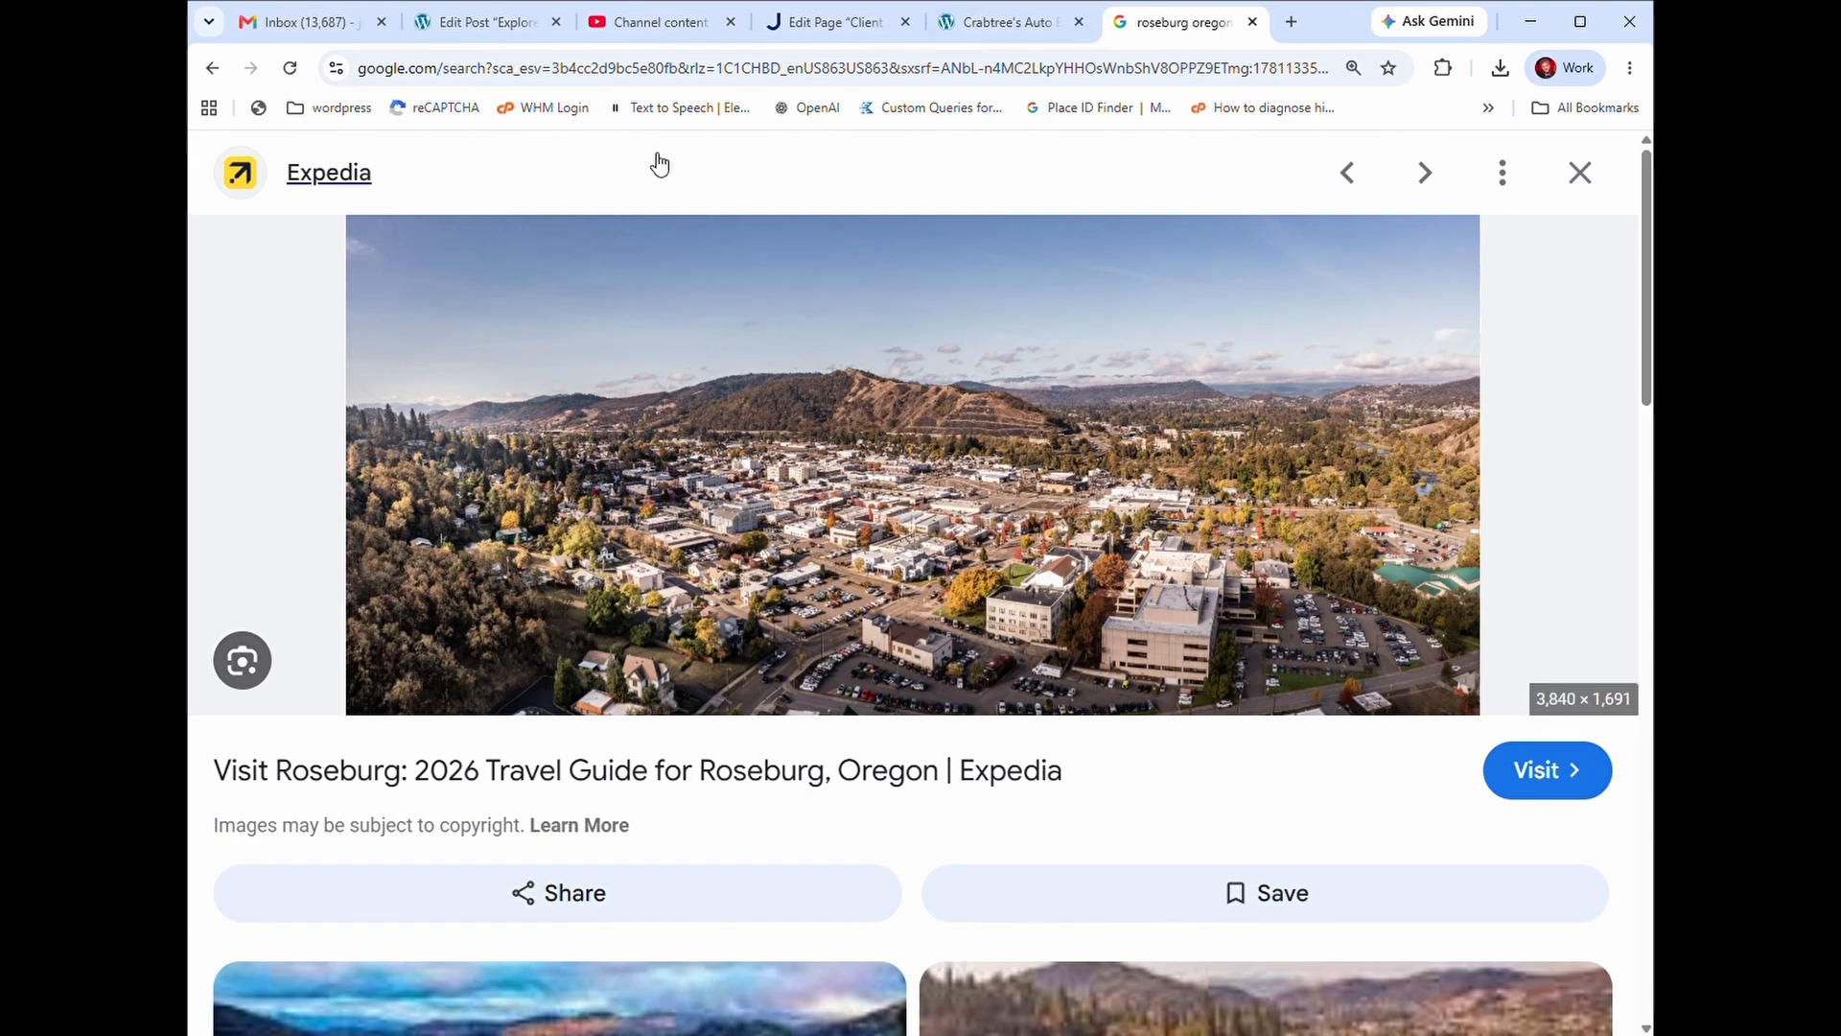
{"action": "left_click", "coordinate": [567, 76]}
{"action": "type", "text": "www.google."}
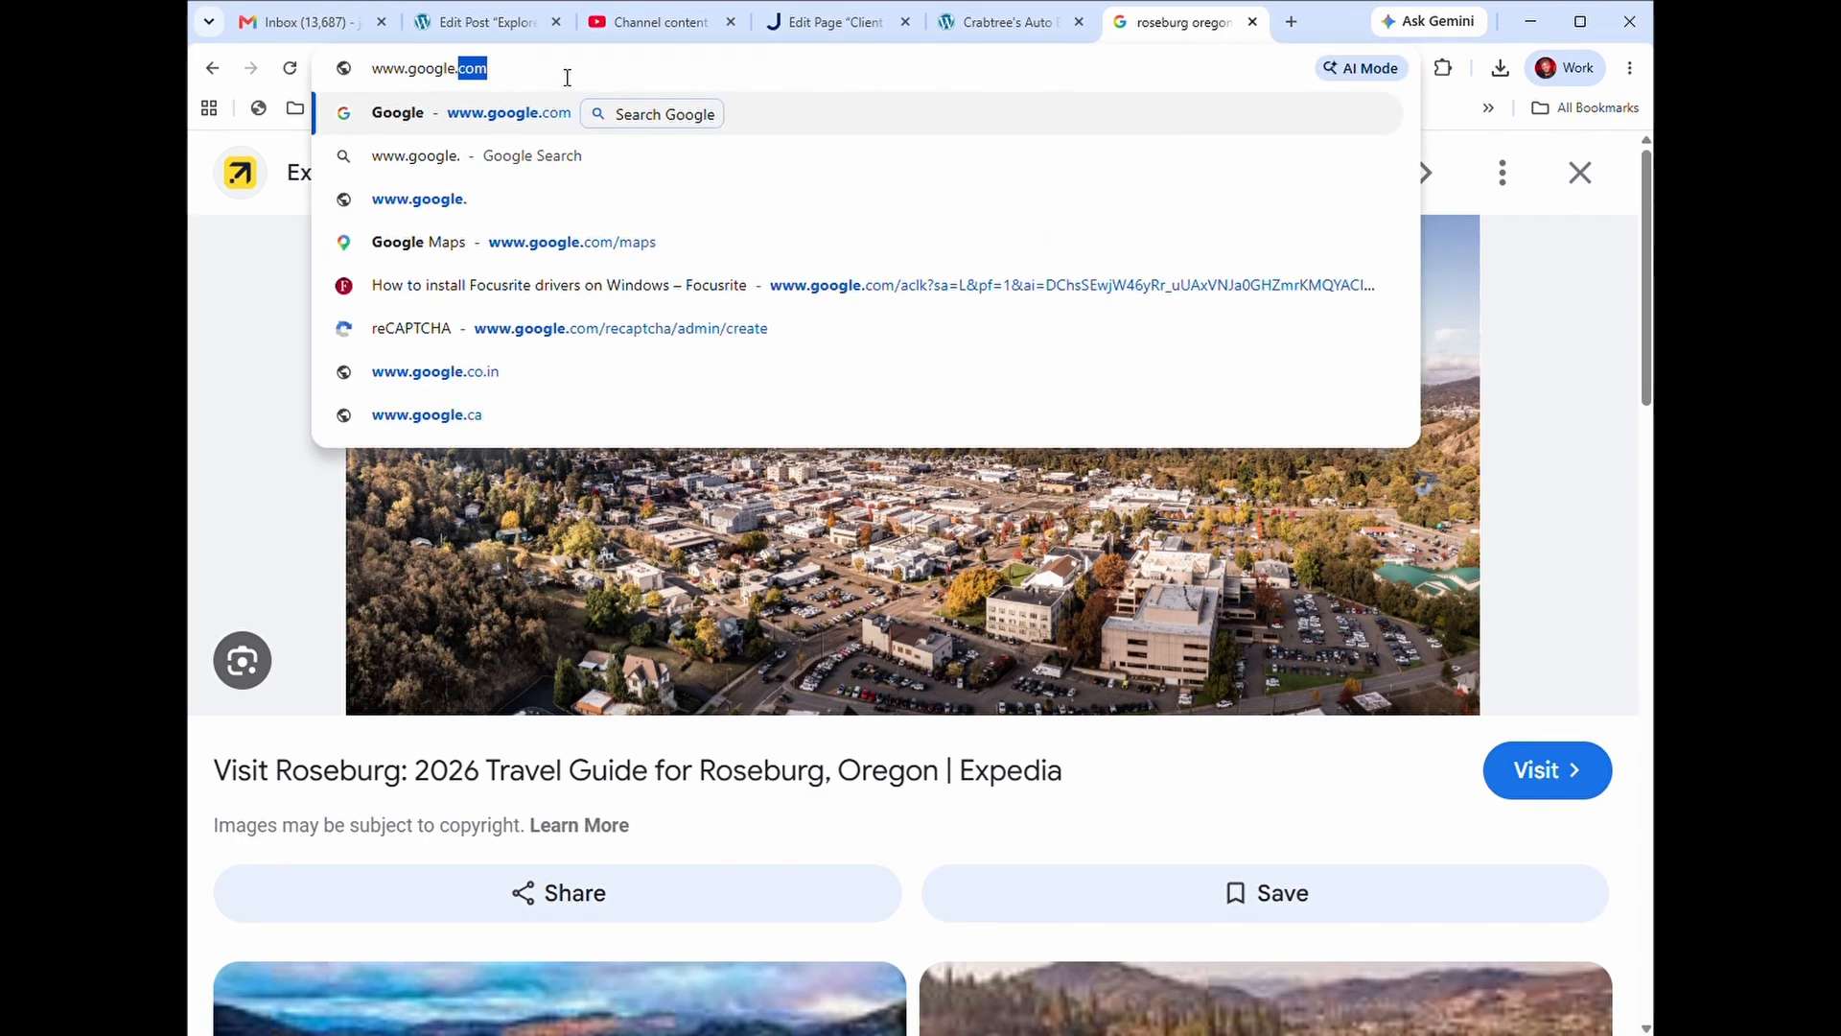
{"action": "key", "text": "Return"}
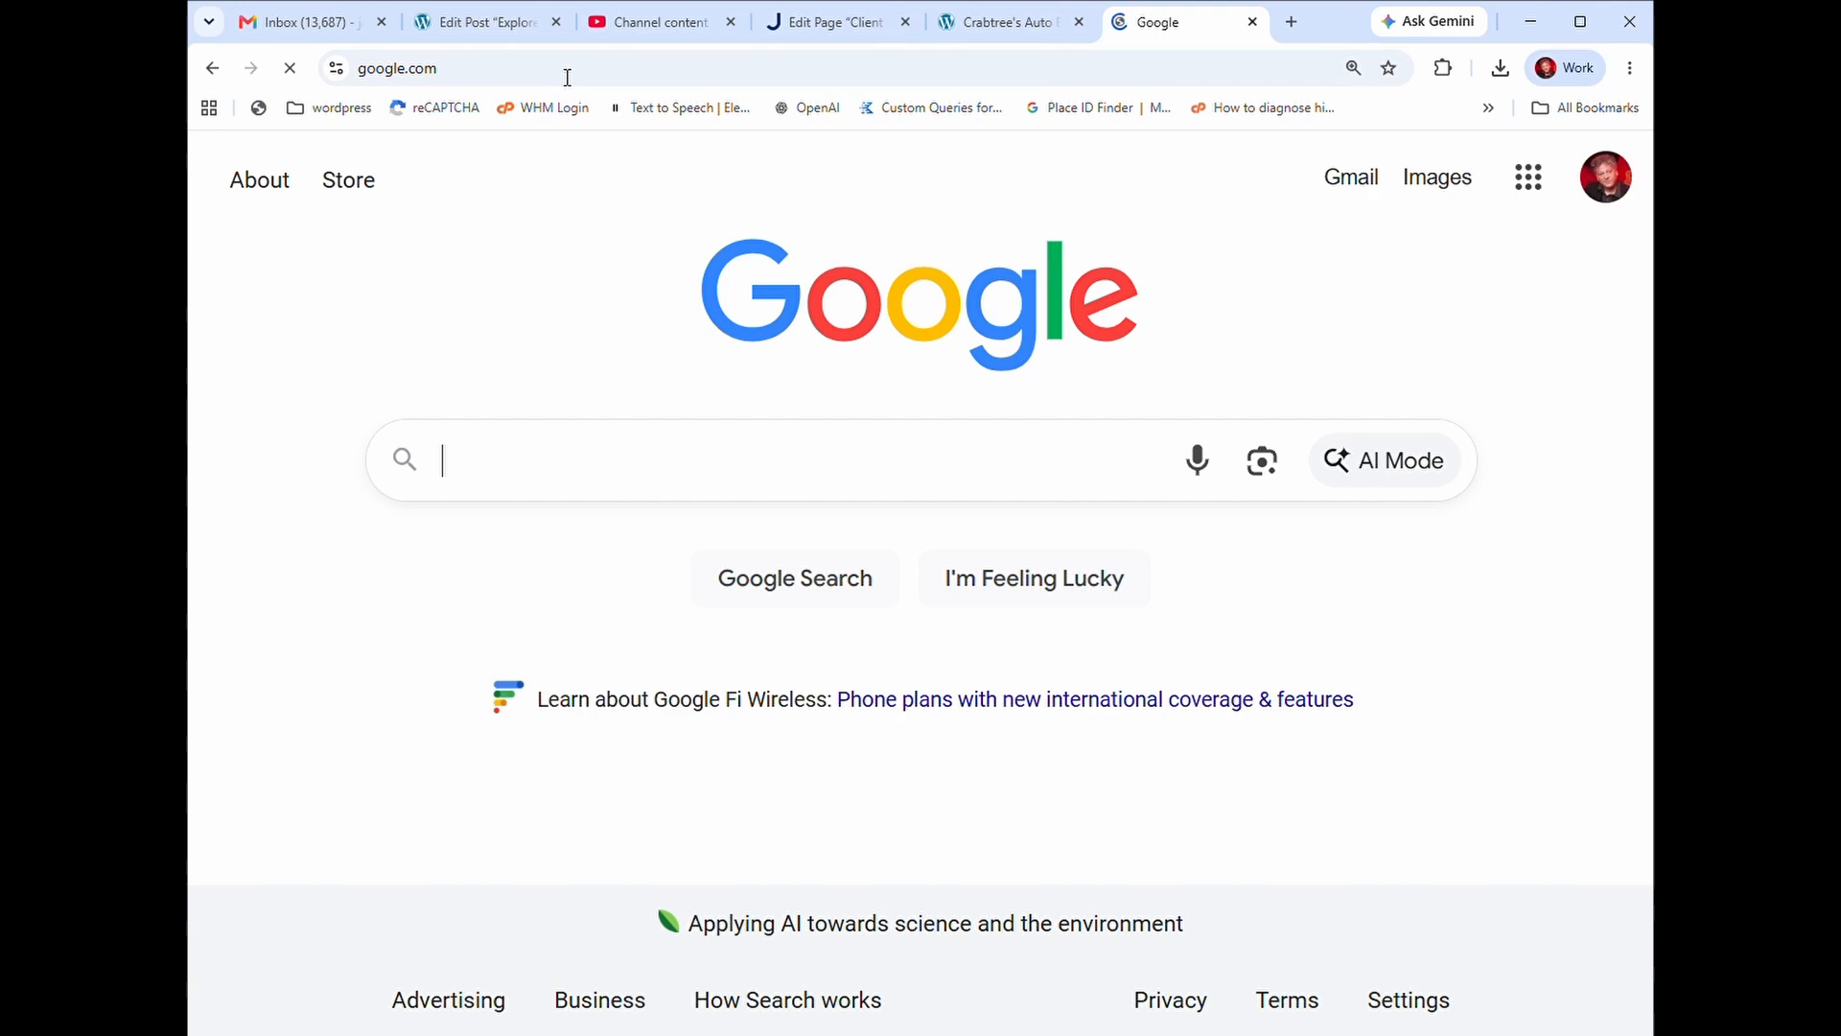
{"action": "type", "text": "Myrtle Point"}
{"action": "type", "text": "oregon"}
{"action": "key", "text": "Return"}
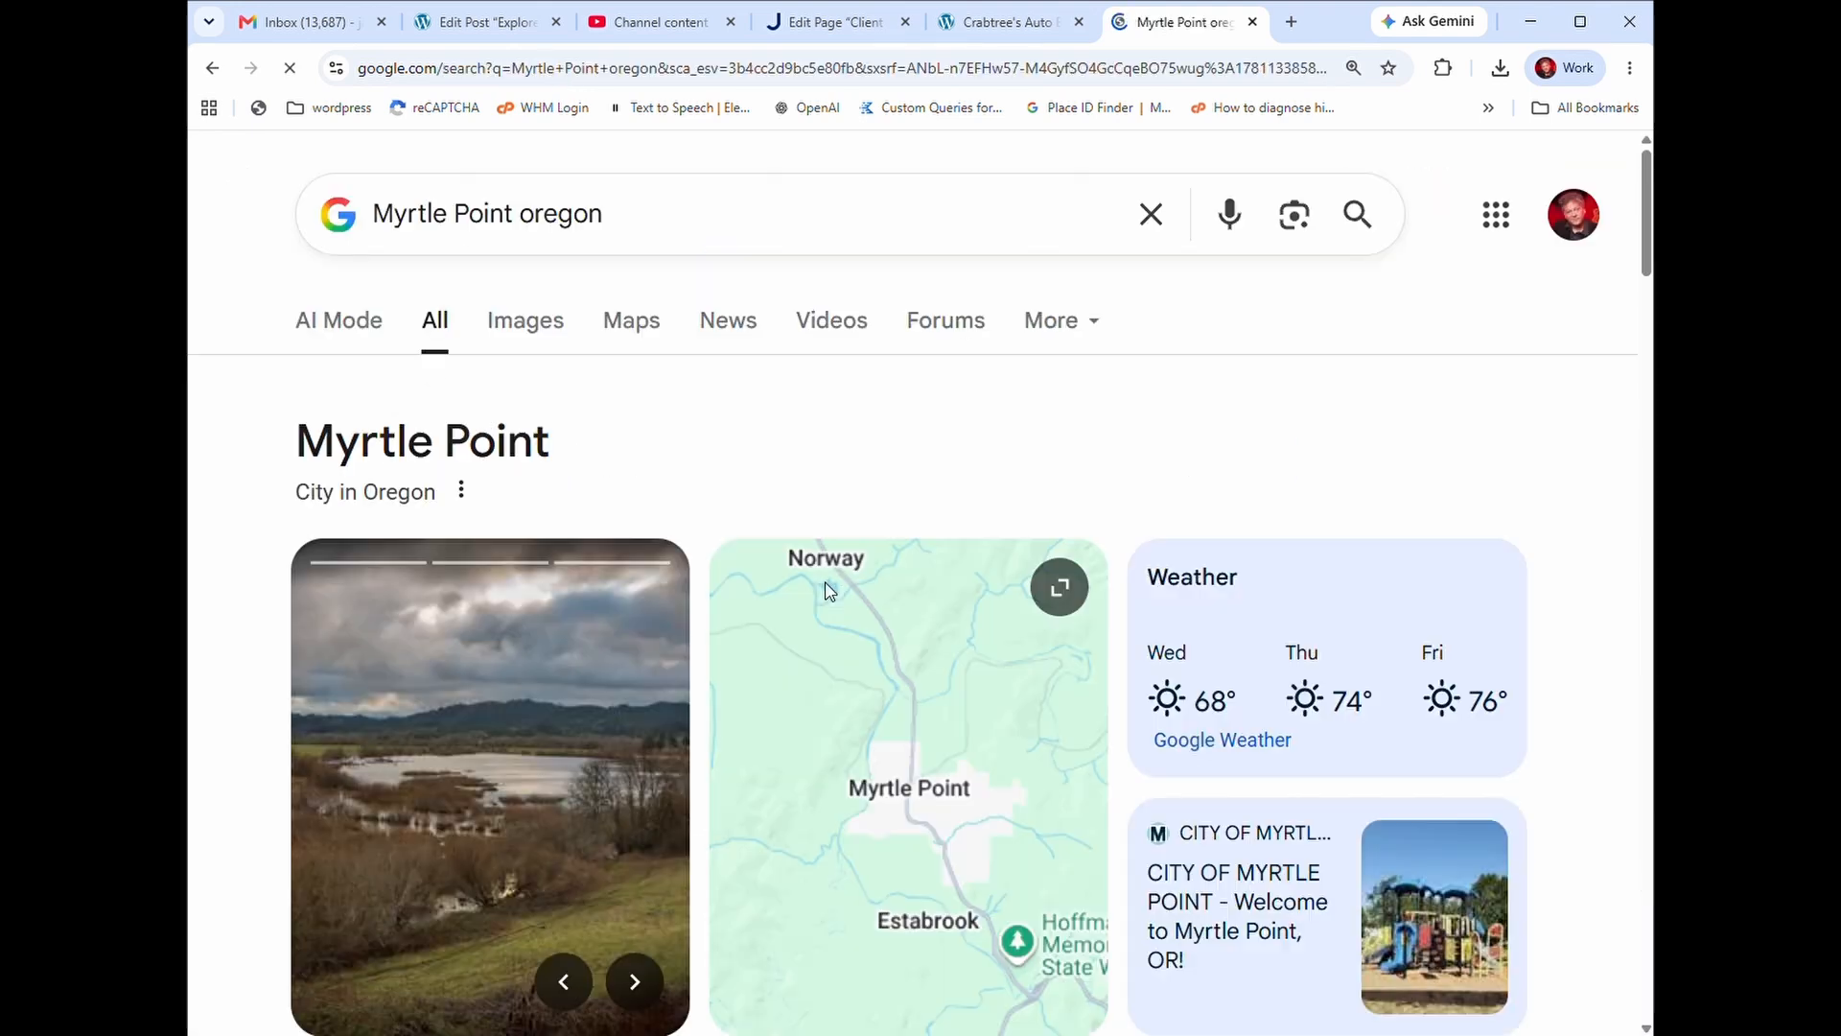
{"action": "scroll", "coordinate": [831, 590], "scroll_direction": "down", "scroll_amount": 5}
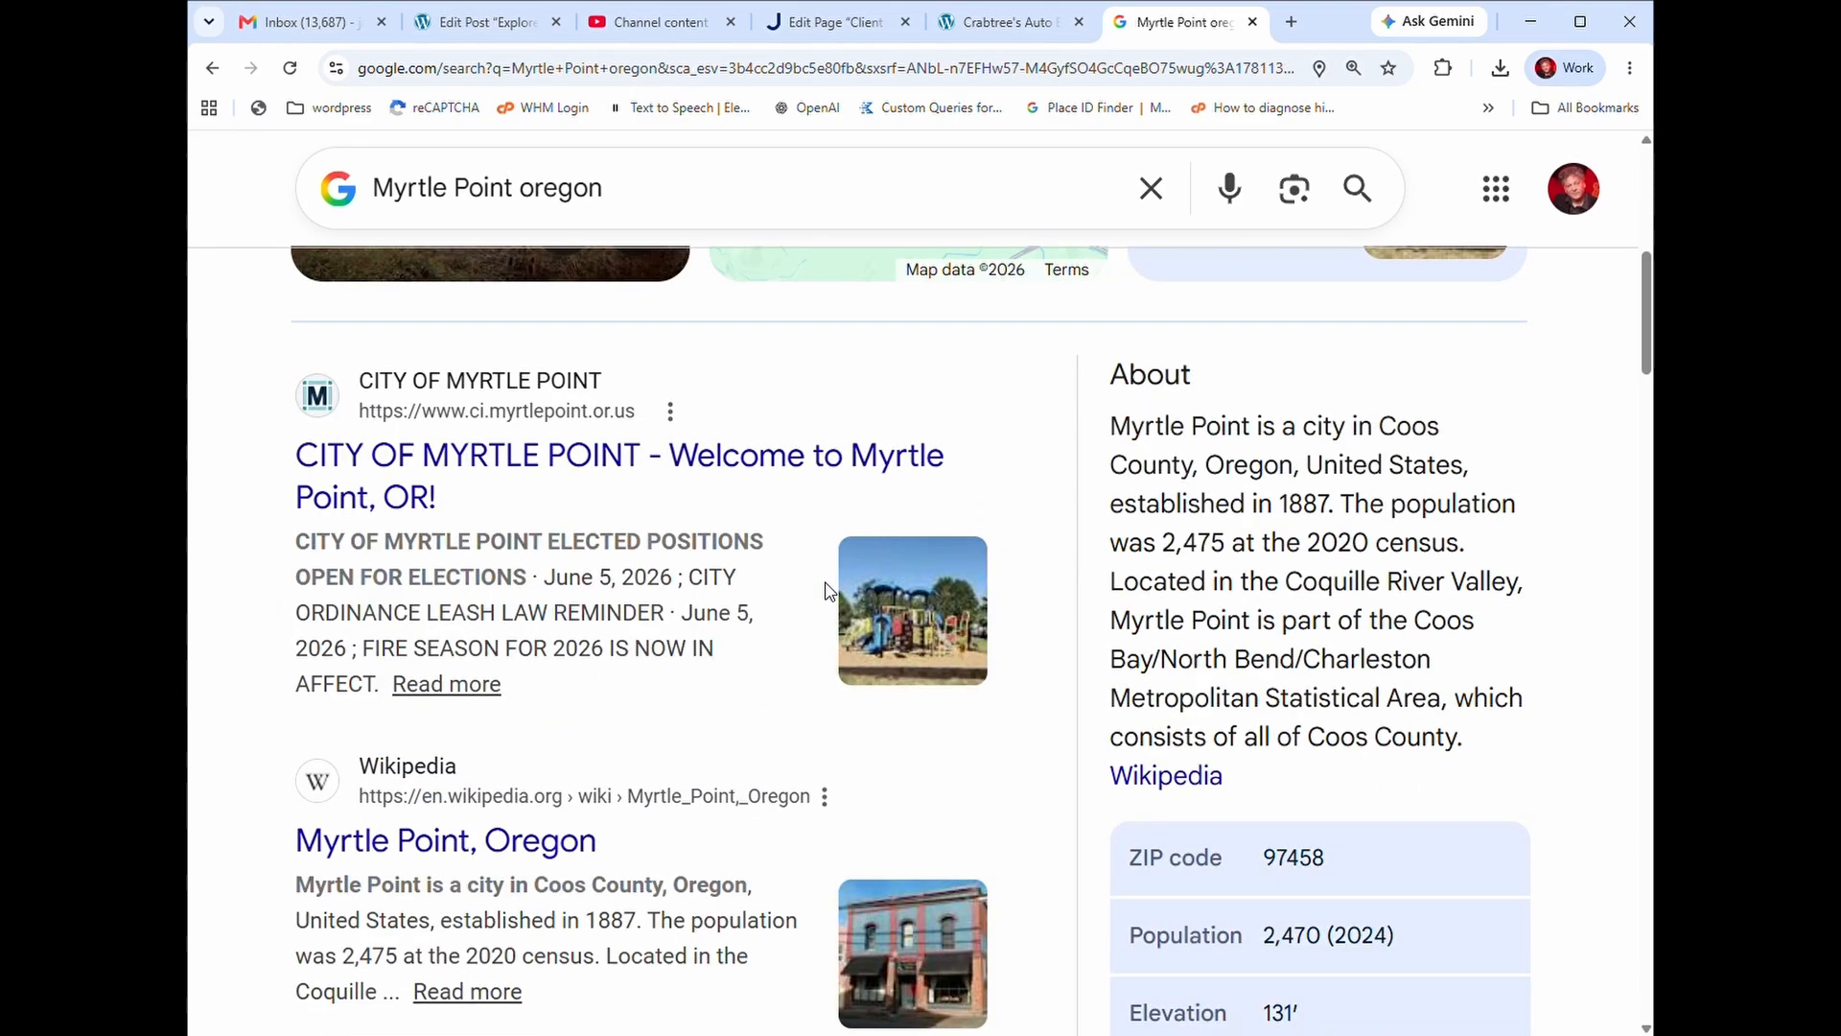
{"action": "scroll", "coordinate": [831, 591], "scroll_direction": "down", "scroll_amount": 15}
{"action": "scroll", "coordinate": [831, 590], "scroll_direction": "down", "scroll_amount": 13}
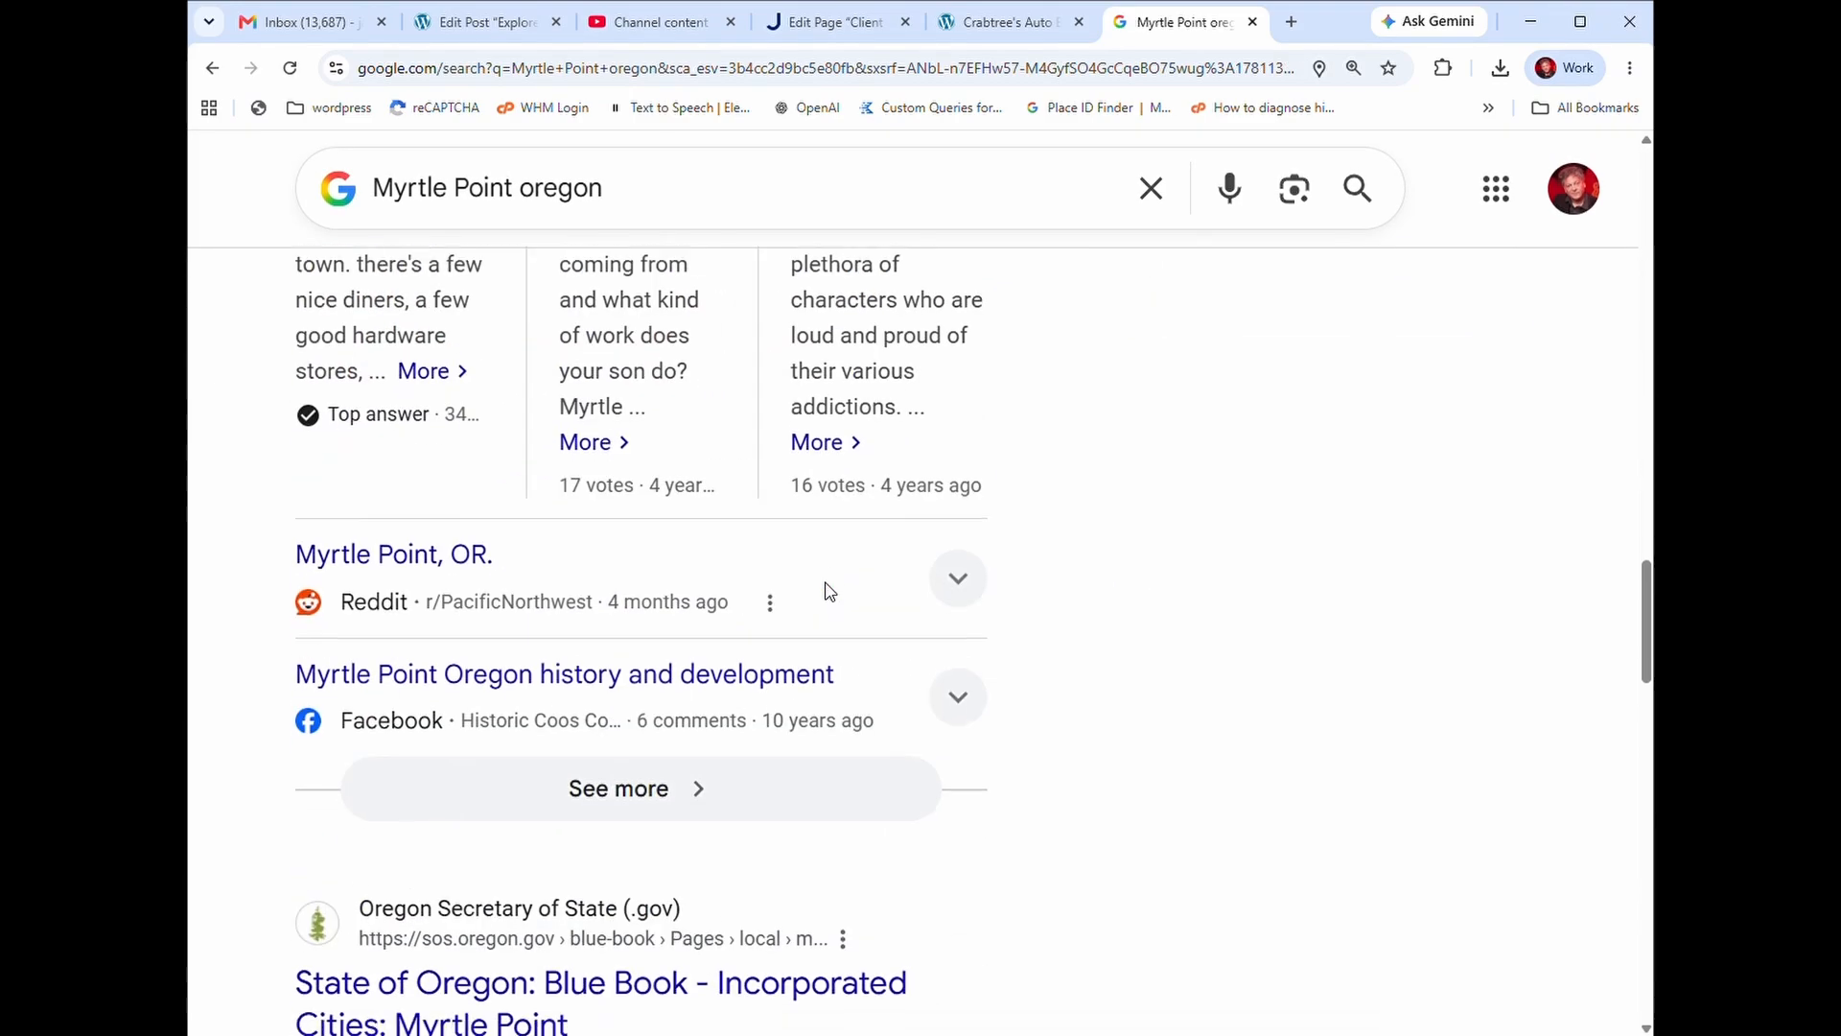
{"action": "scroll", "coordinate": [831, 591], "scroll_direction": "up", "scroll_amount": 20}
{"action": "scroll", "coordinate": [831, 591], "scroll_direction": "up", "scroll_amount": 8}
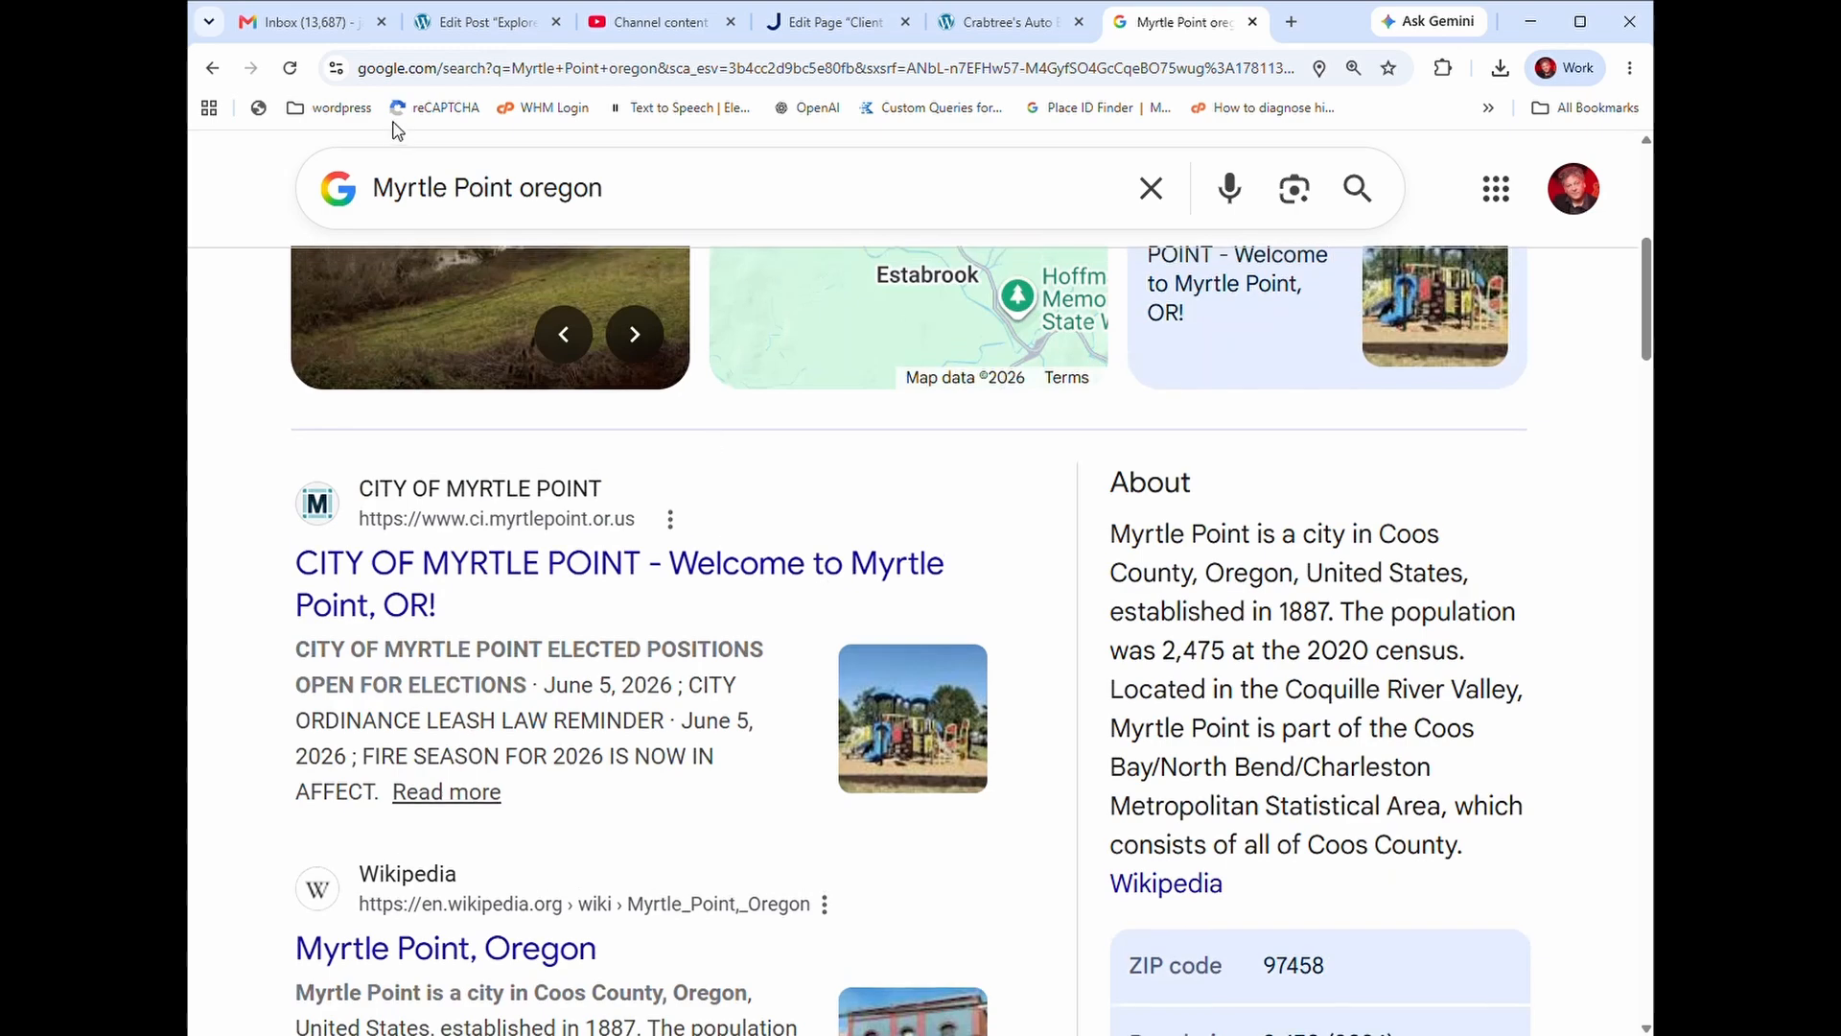
{"action": "scroll", "coordinate": [400, 132], "scroll_direction": "up", "scroll_amount": 5}
- Refine the search to "why move to Myrtle Point oregon" and expand the full AI Overview to read it
{"action": "left_click", "coordinate": [396, 192]}
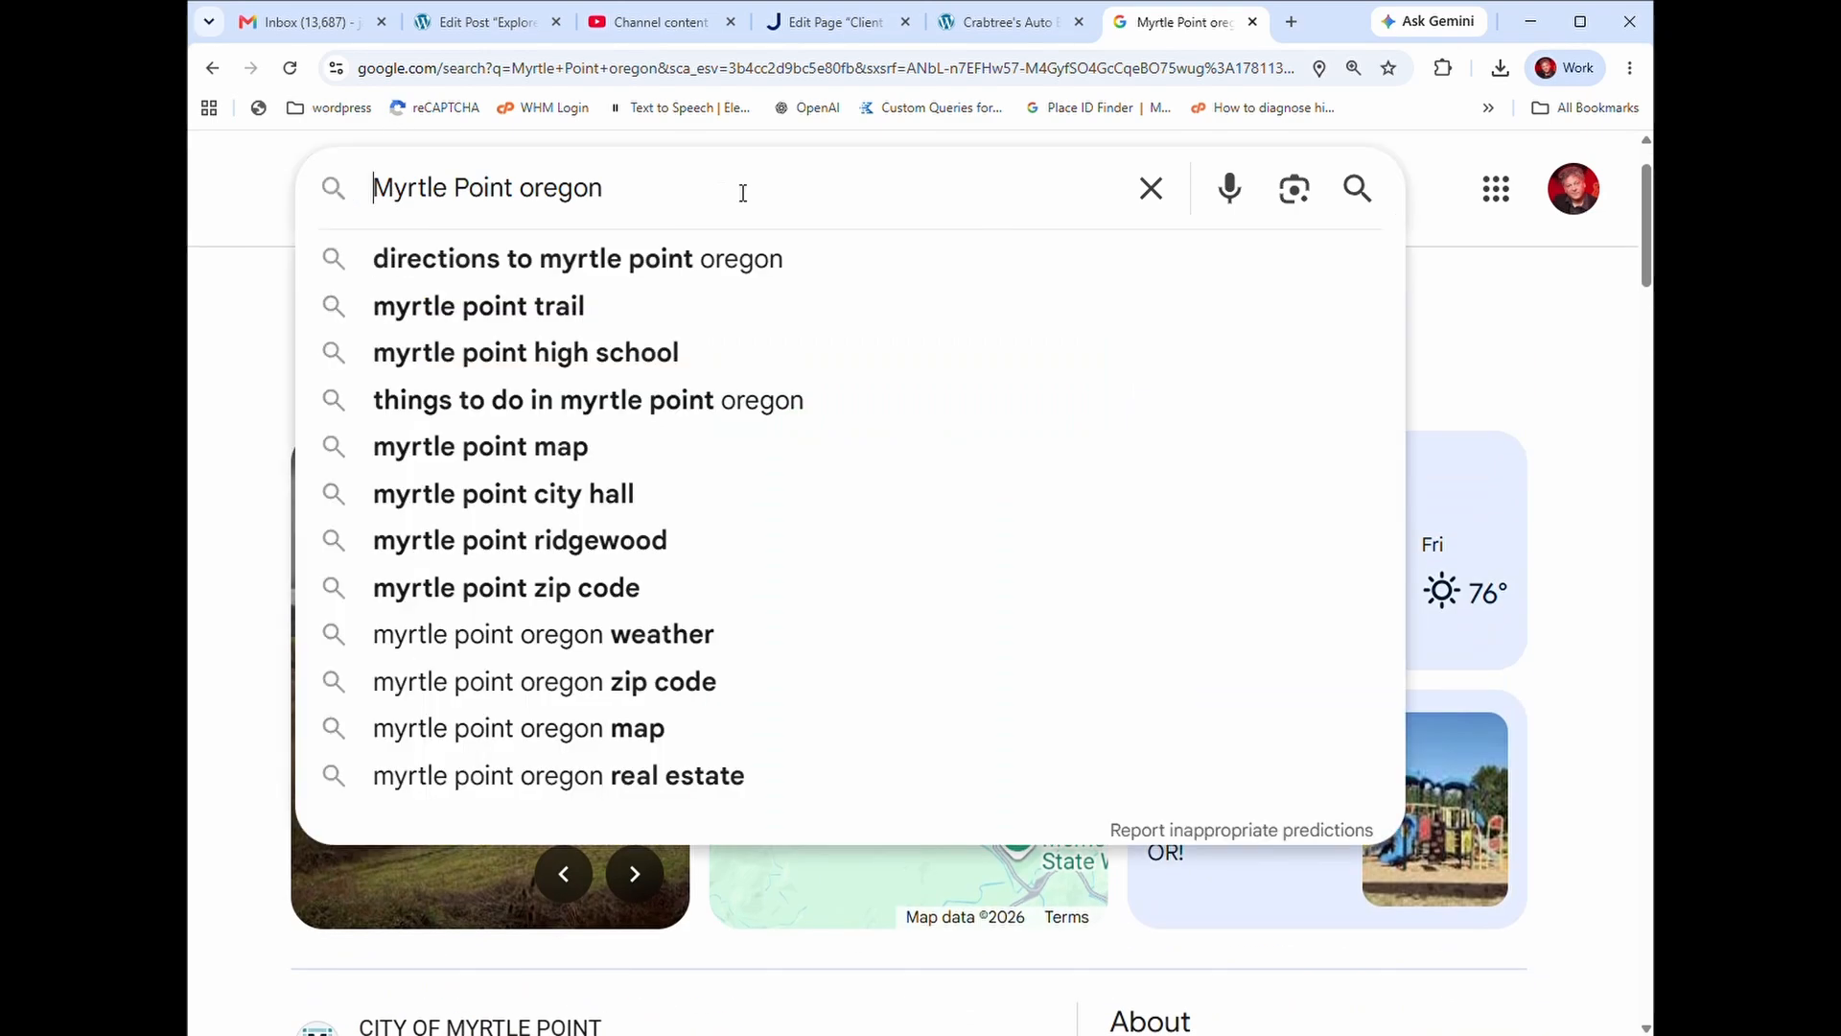
{"action": "type", "text": "why move "}
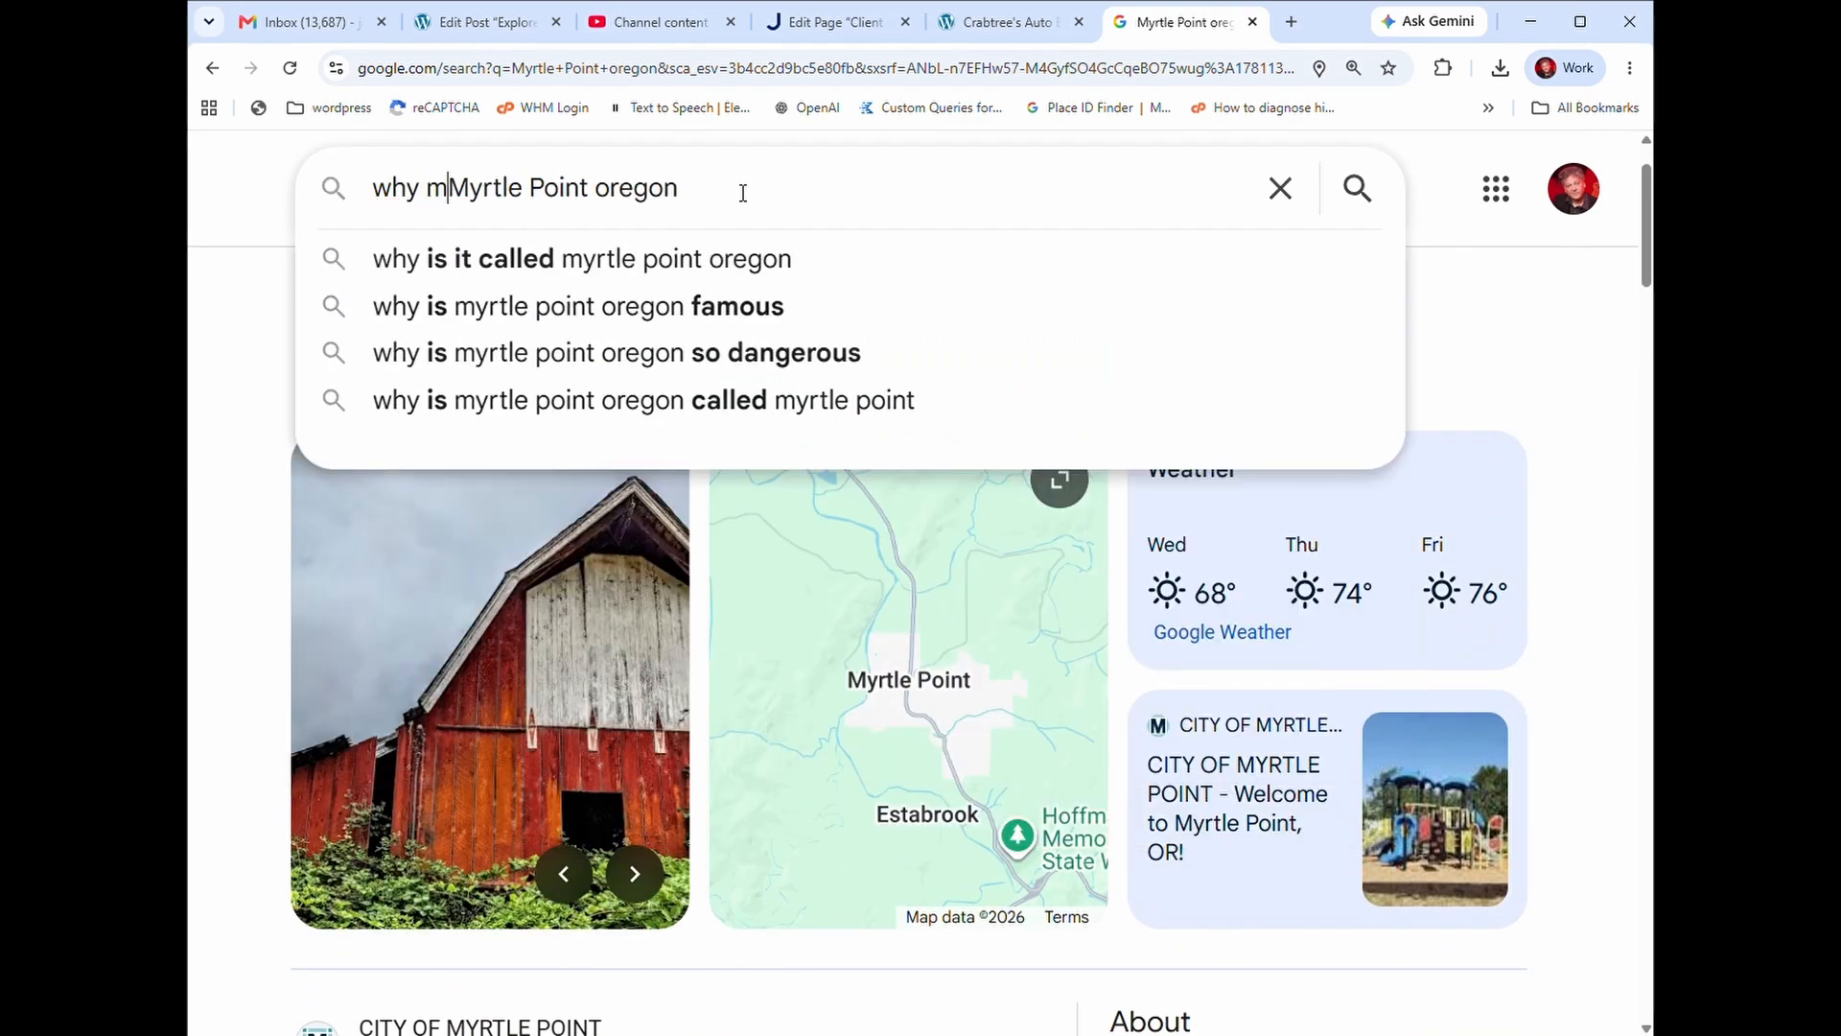
{"action": "type", "text": "to"}
{"action": "key", "text": "Return"}
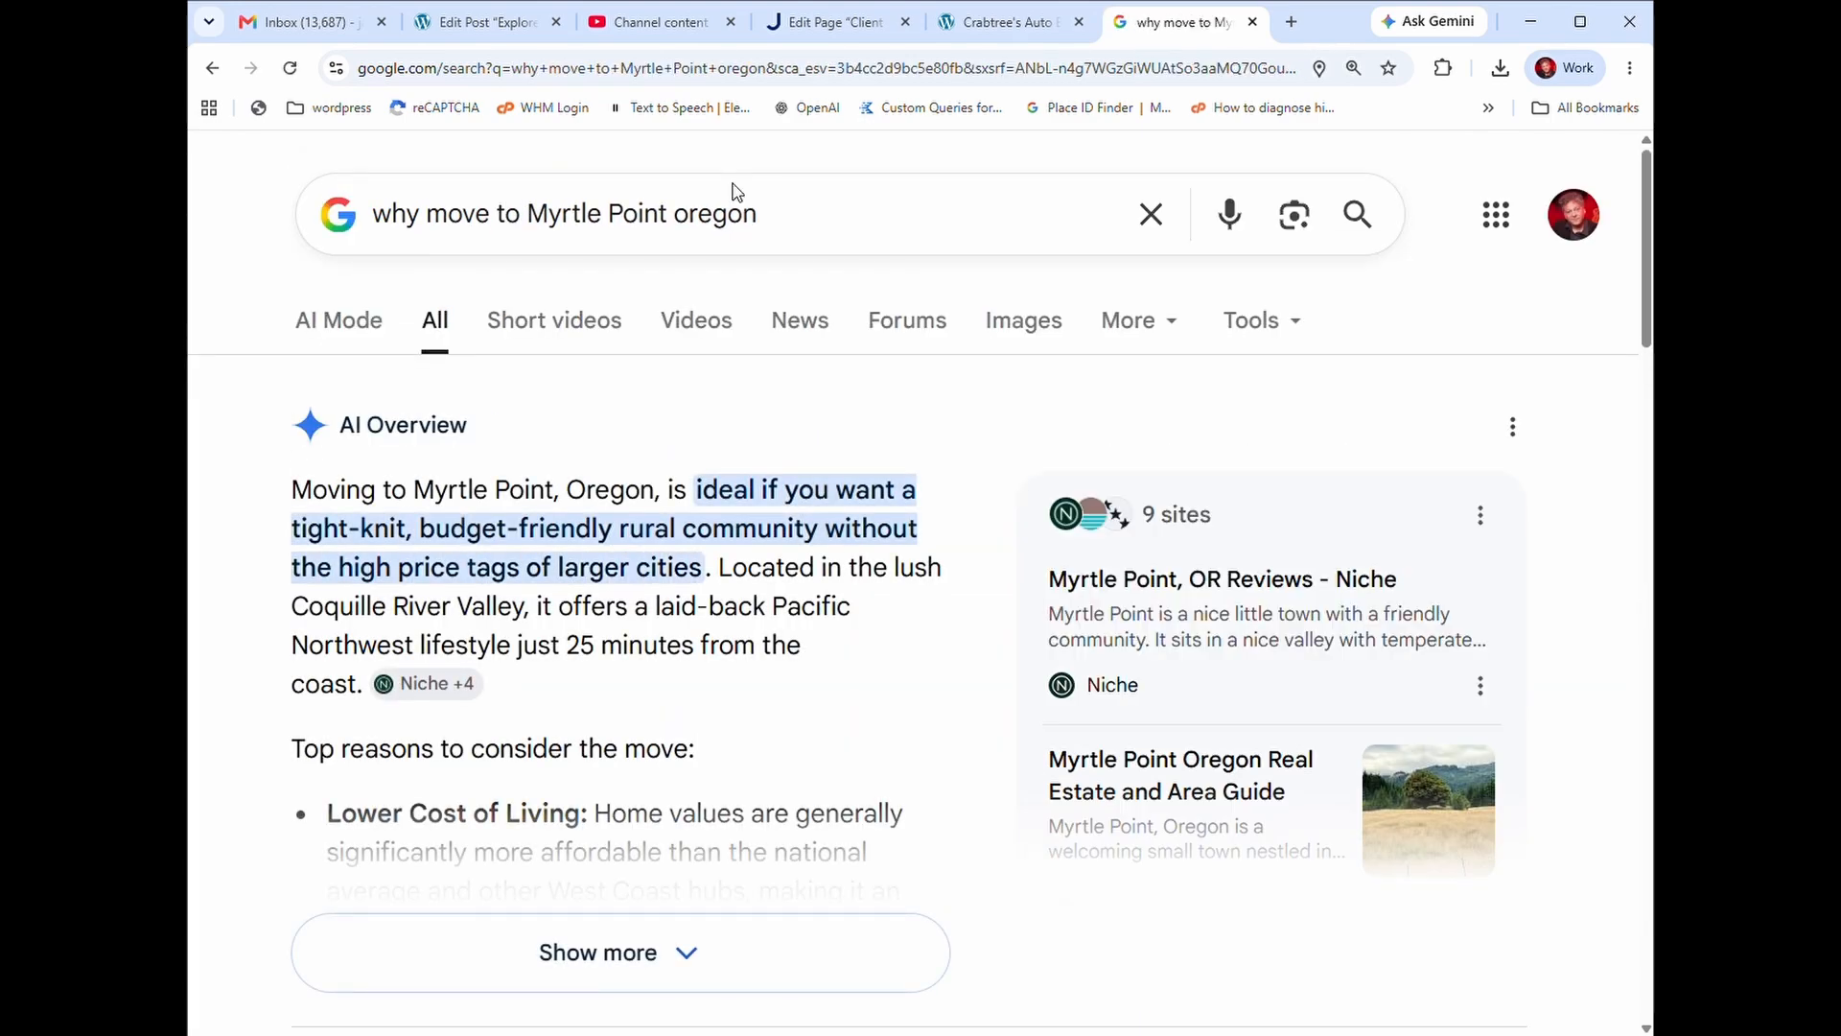
{"action": "scroll", "coordinate": [690, 557], "scroll_direction": "down", "scroll_amount": 3}
{"action": "left_click", "coordinate": [740, 600]}
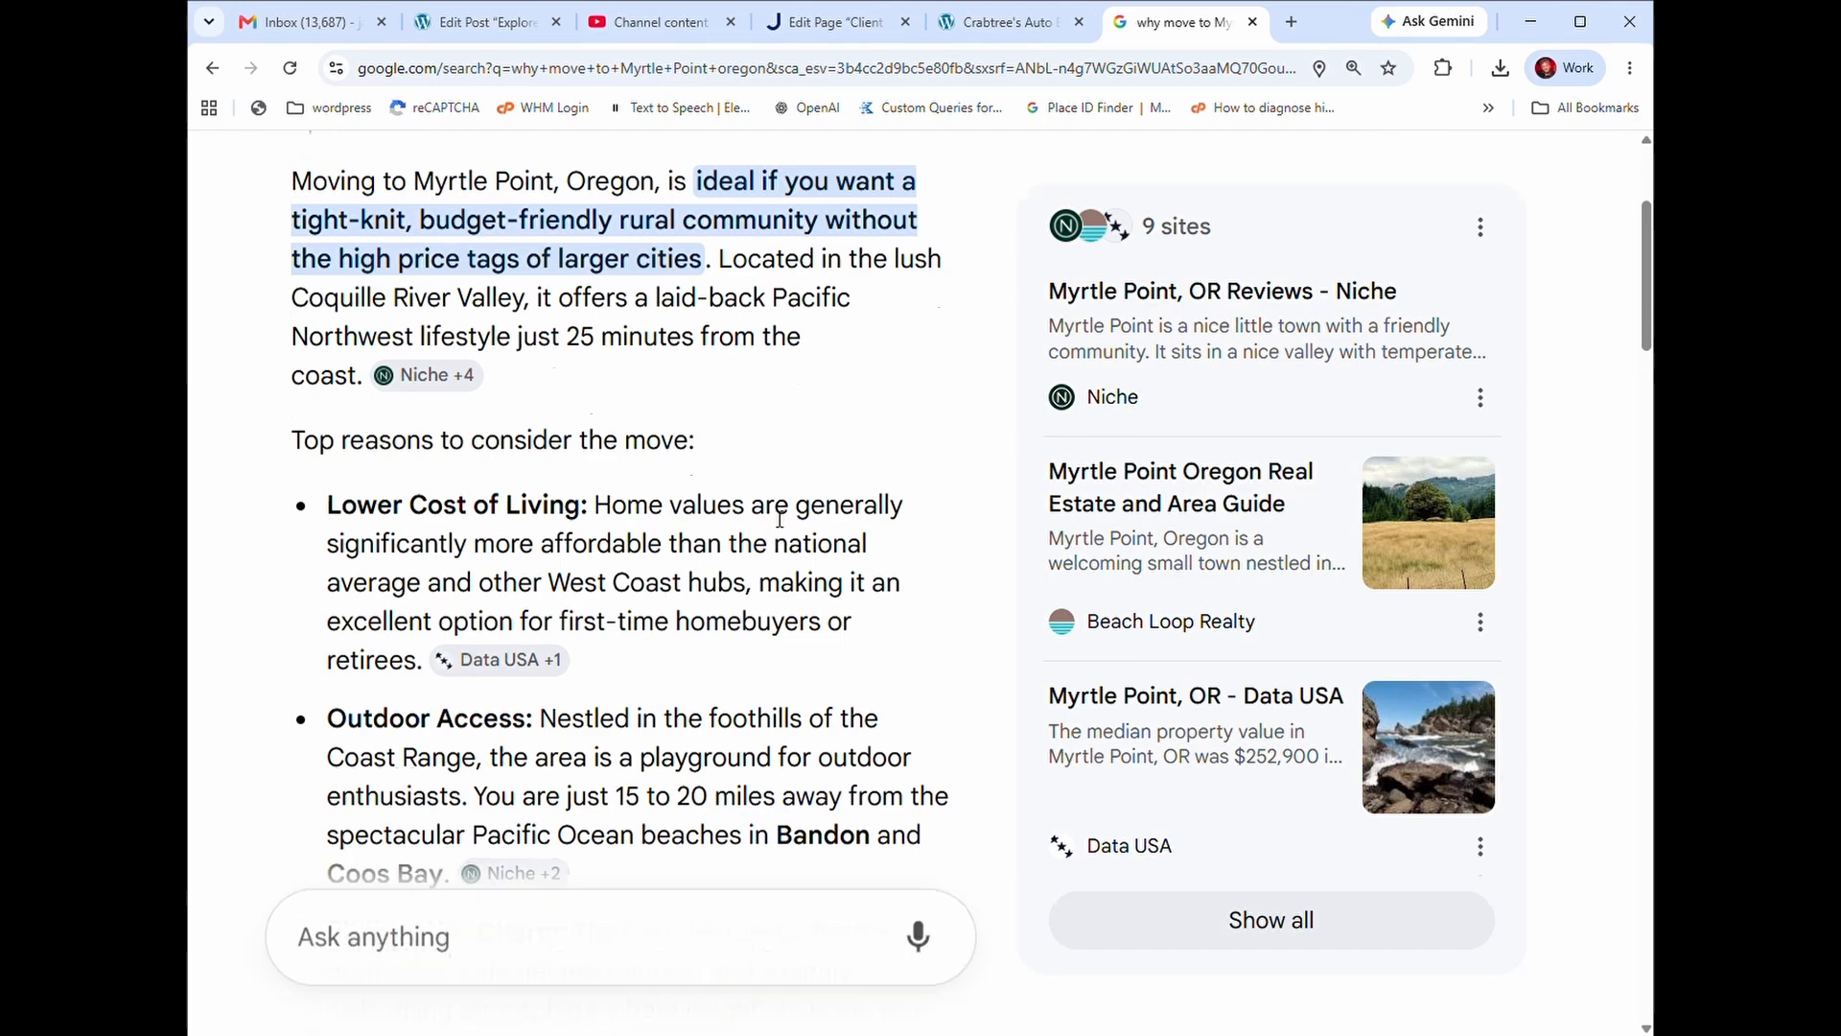
{"action": "scroll", "coordinate": [772, 516], "scroll_direction": "up", "scroll_amount": 3}
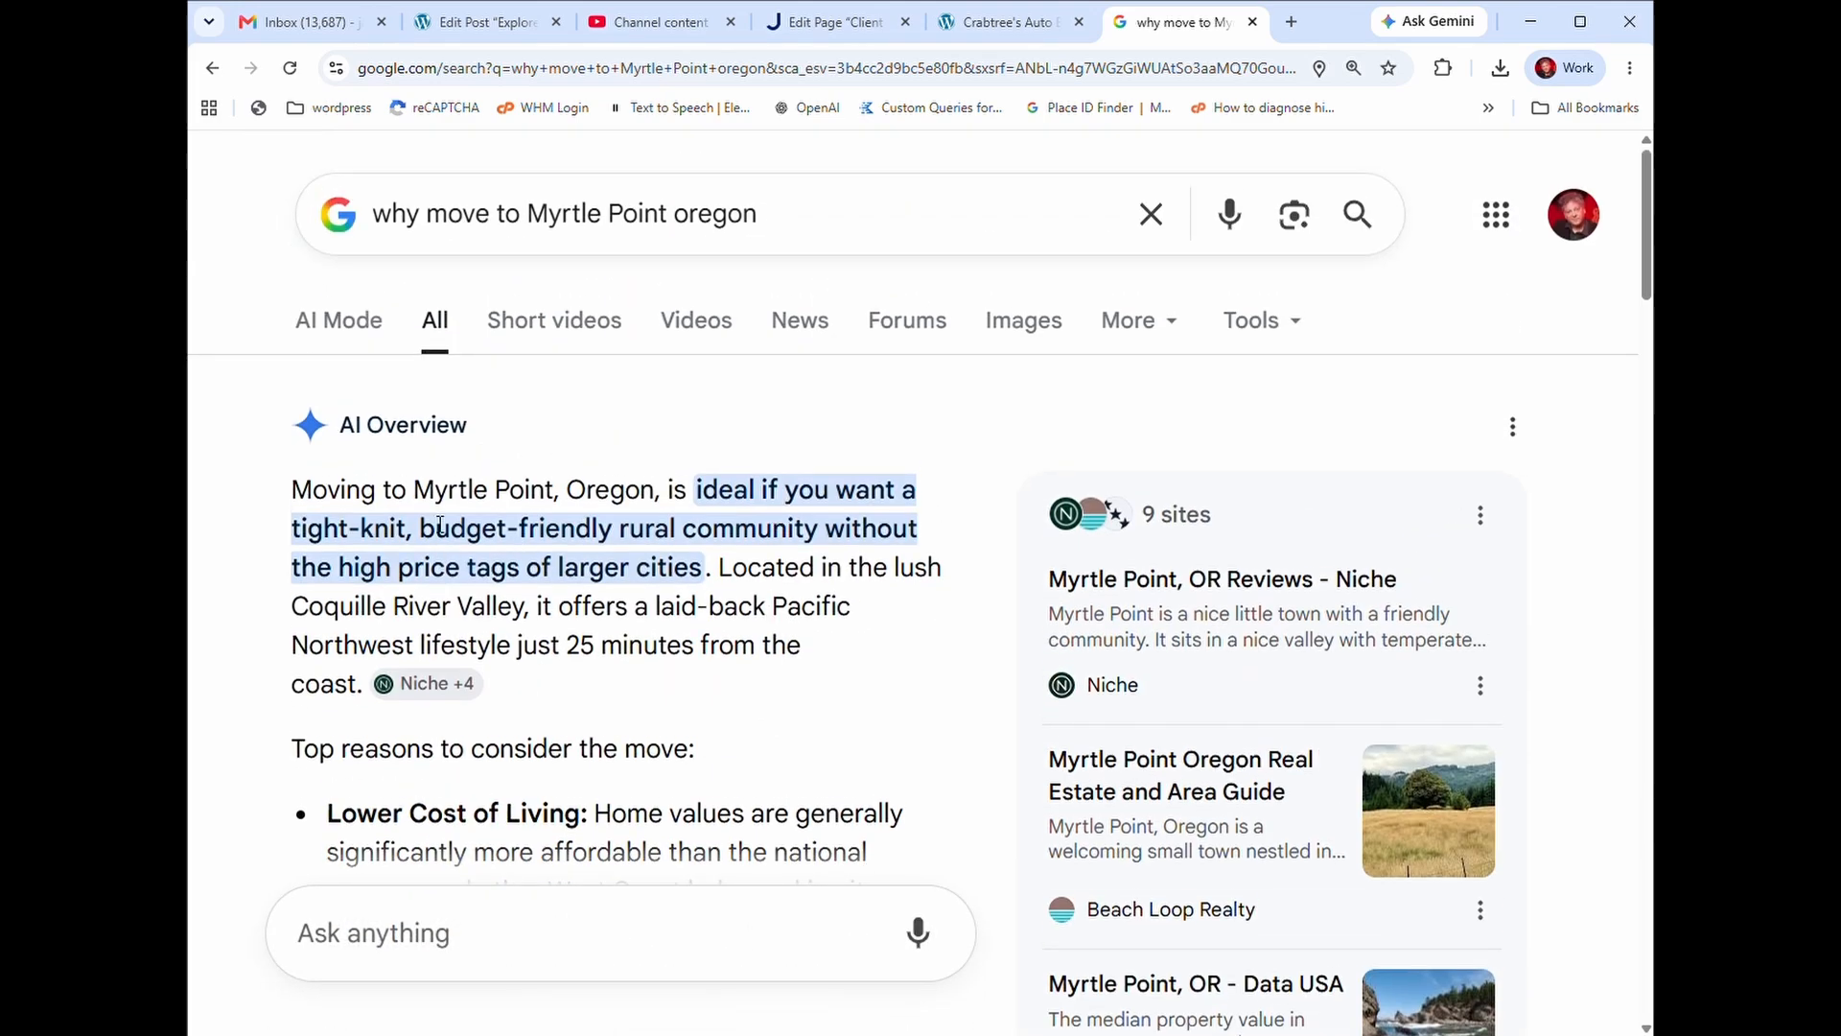
{"action": "scroll", "coordinate": [749, 518], "scroll_direction": "down", "scroll_amount": 2}
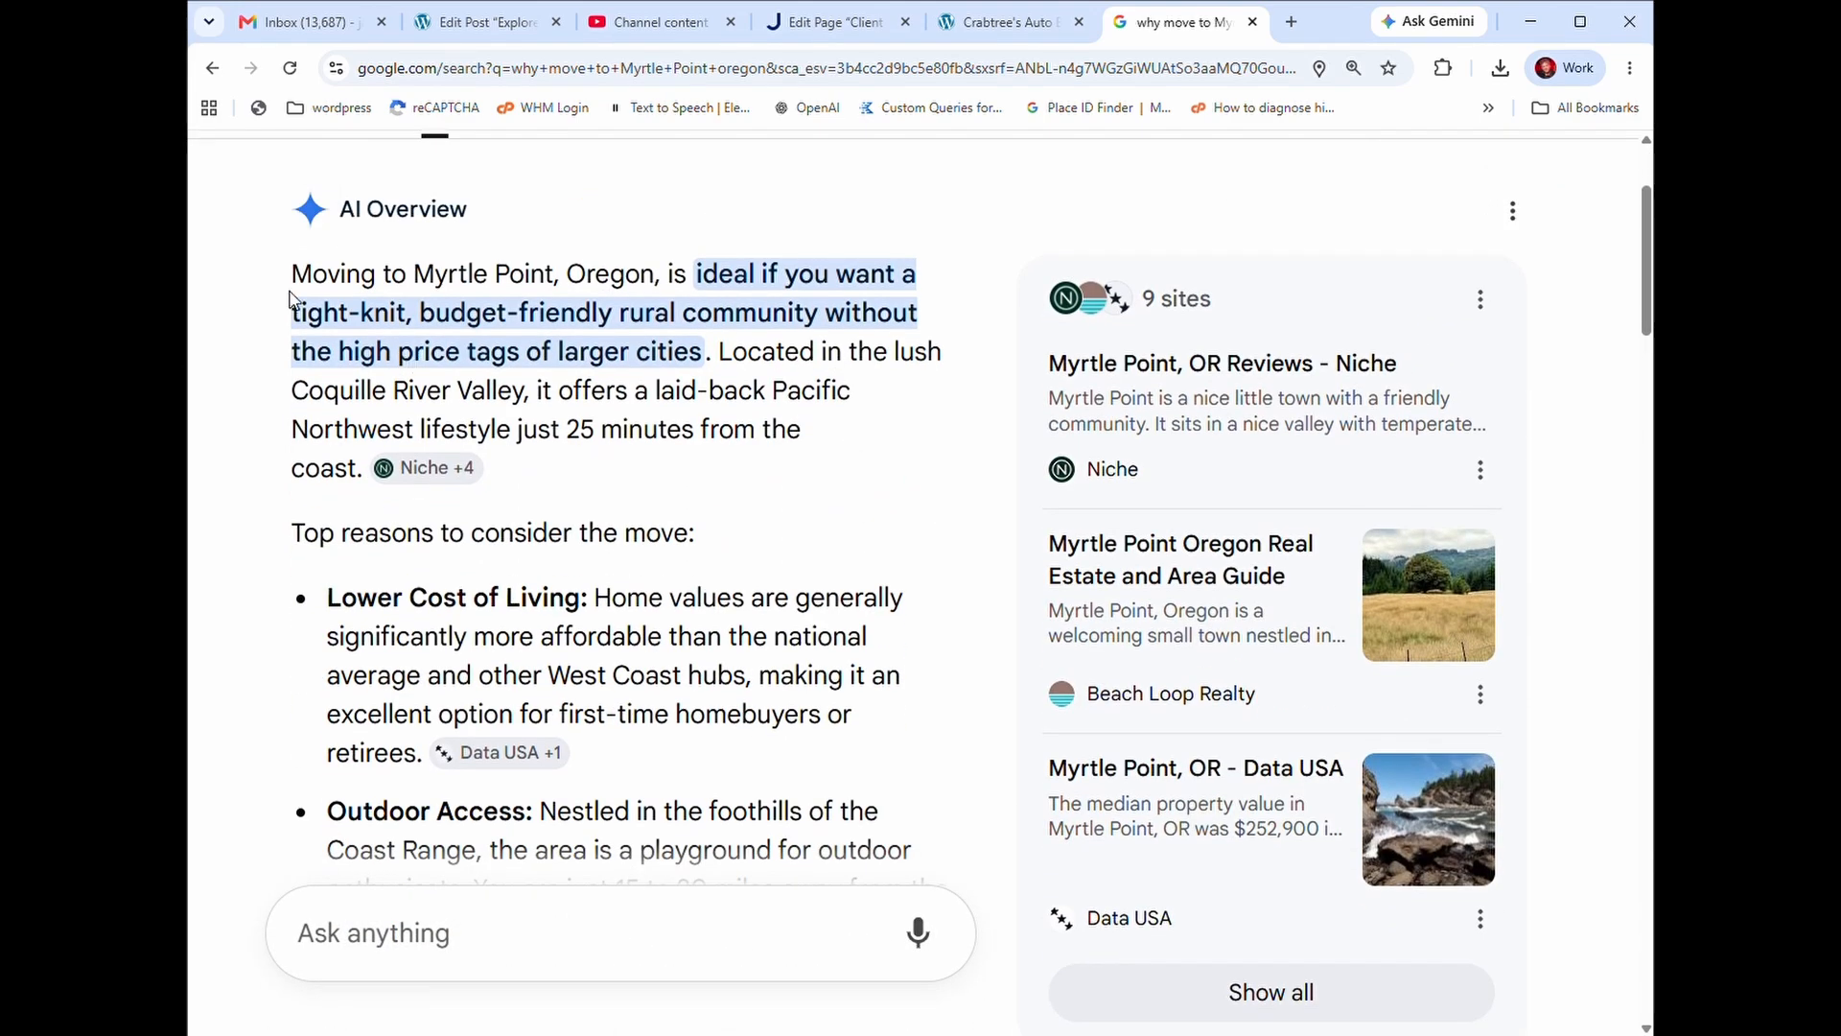
- Copy the AI Overview text from "Moving to Myrtle Point, Oregon" through the end of the Things to keep in mind paragraph
{"action": "left_click_drag", "start_coordinate": [302, 278], "coordinate": [805, 799]}
{"action": "scroll", "coordinate": [810, 748], "scroll_direction": "down", "scroll_amount": 7}
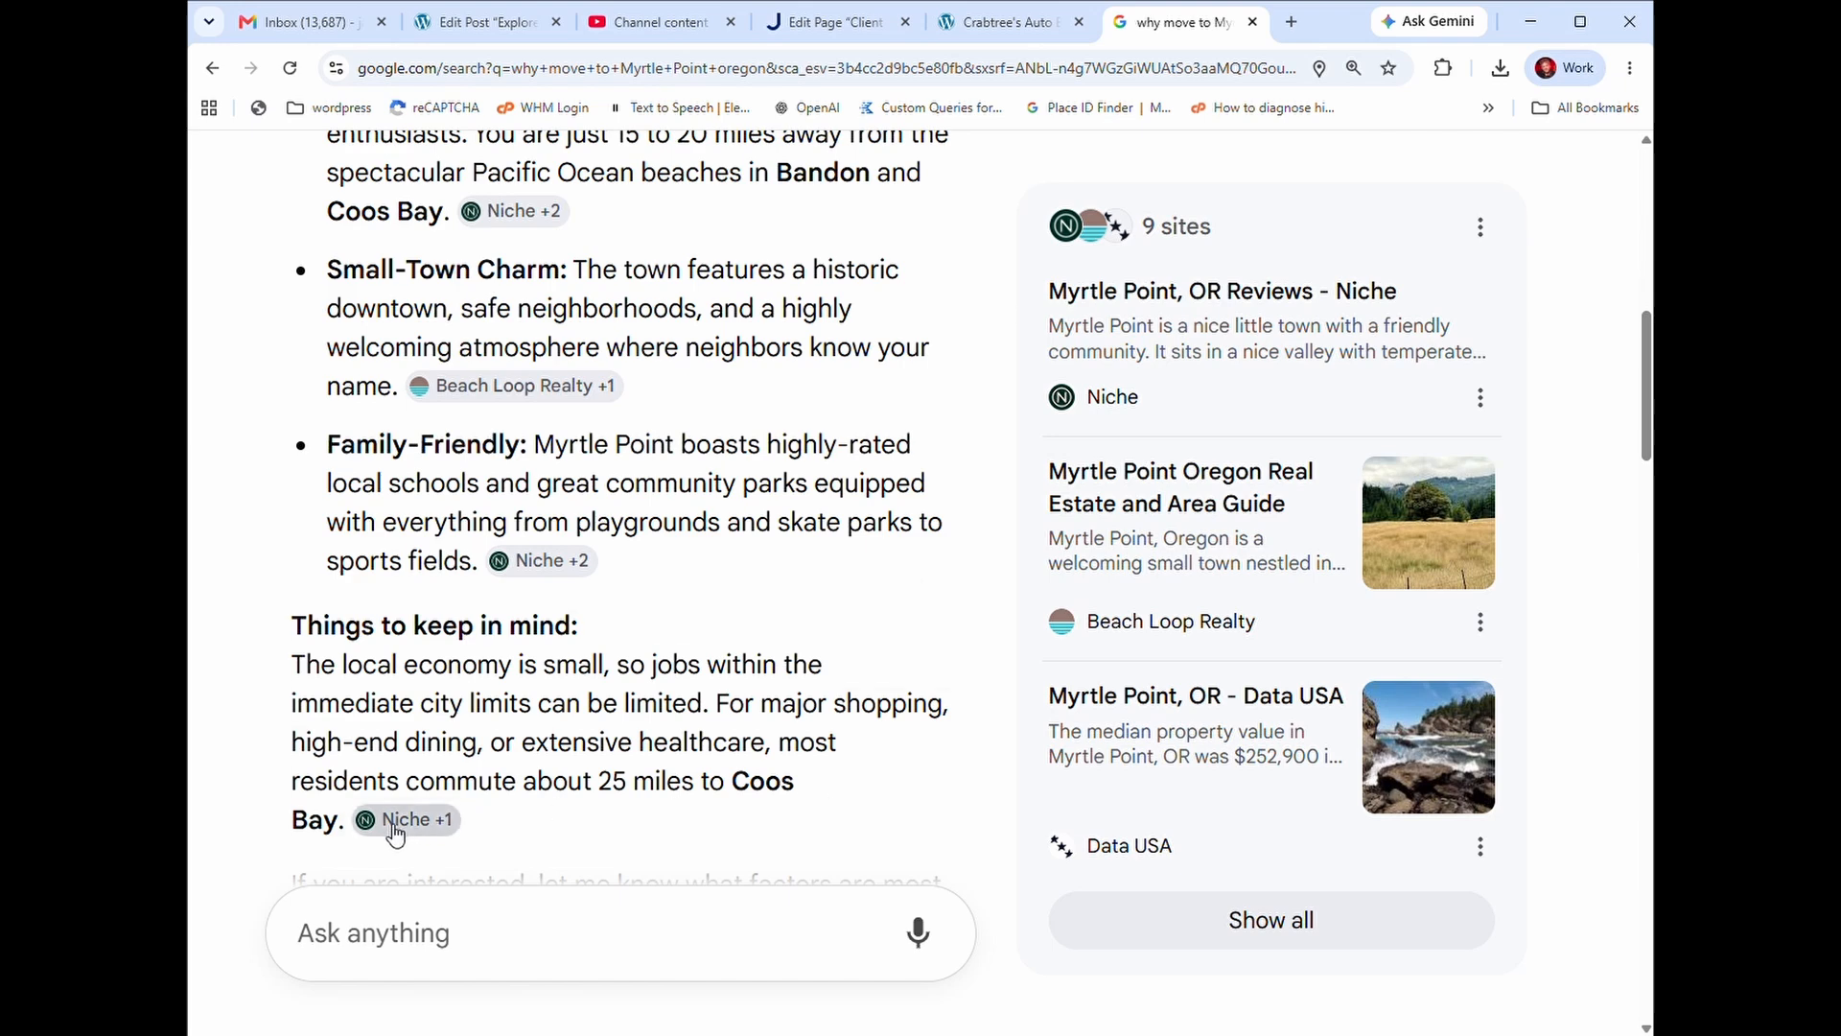
{"action": "left_click", "coordinate": [353, 834], "text": "shift"}
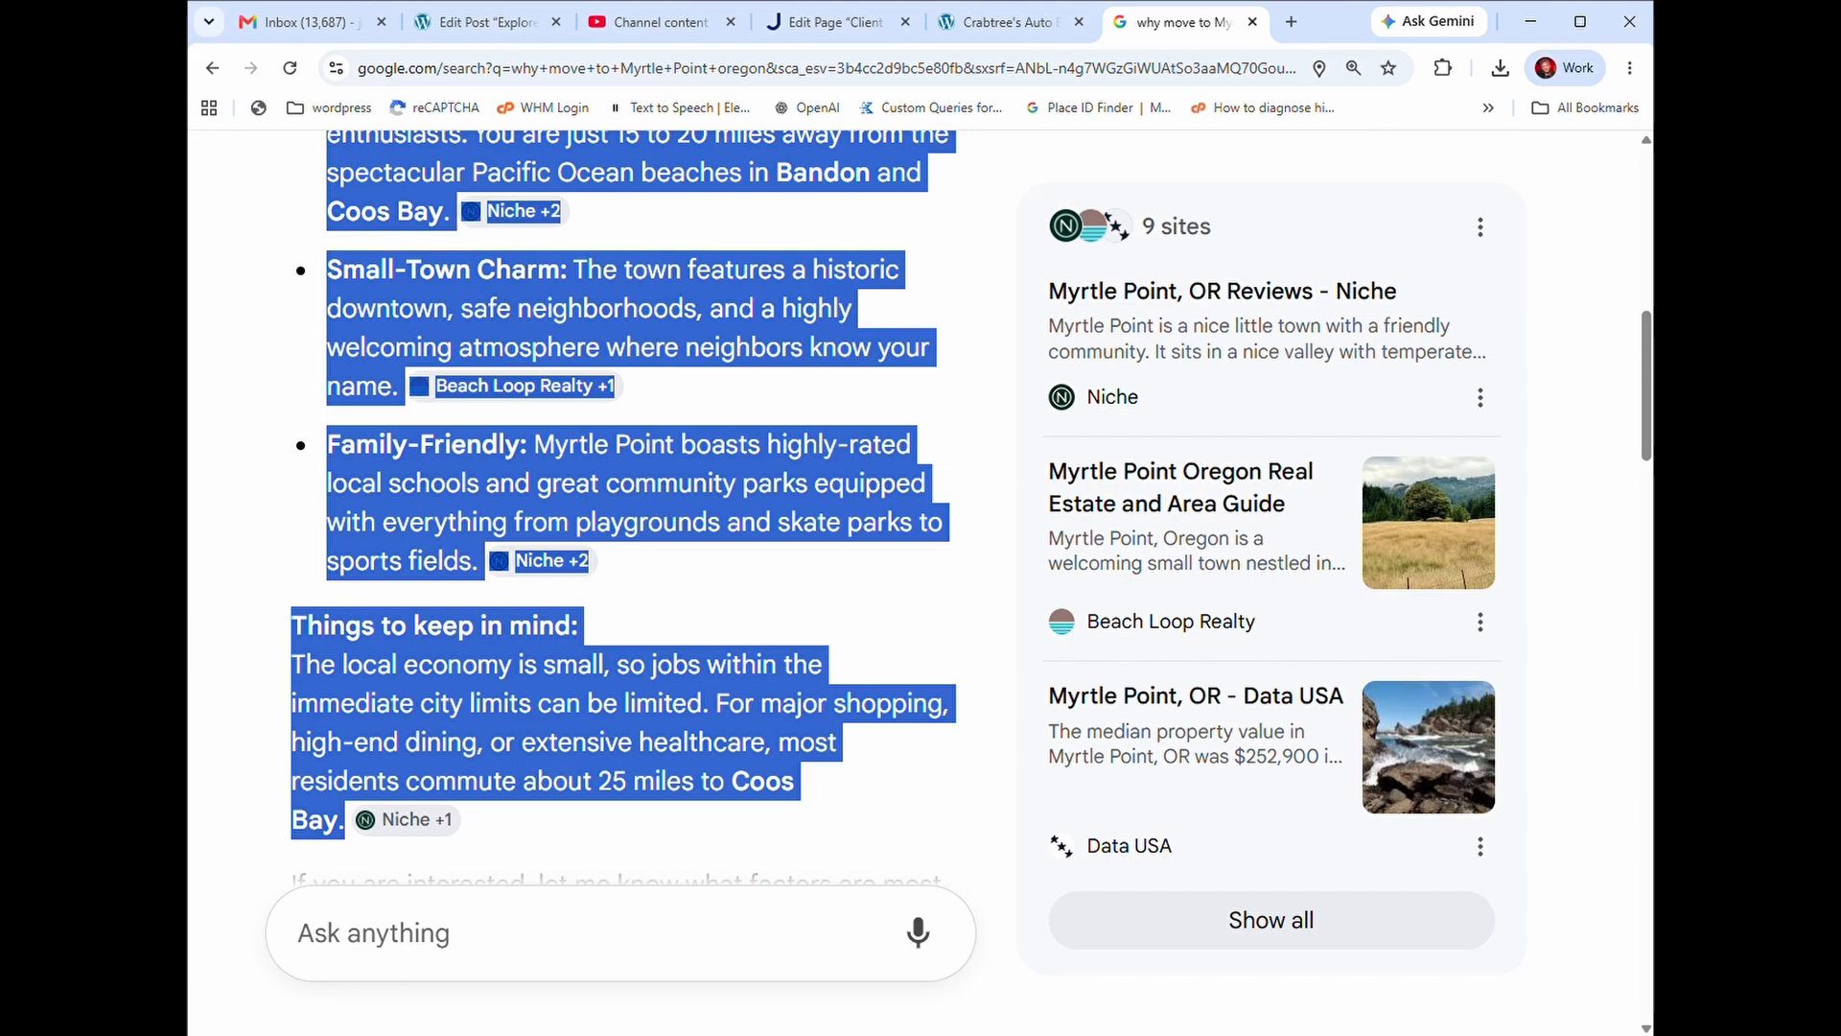
- Return to the Explore Myrtle Point Oregon post and delete all the old market text below the Myrtle Point Oregon heading
{"action": "left_click", "coordinate": [486, 27]}
{"action": "scroll", "coordinate": [662, 501], "scroll_direction": "down", "scroll_amount": 9}
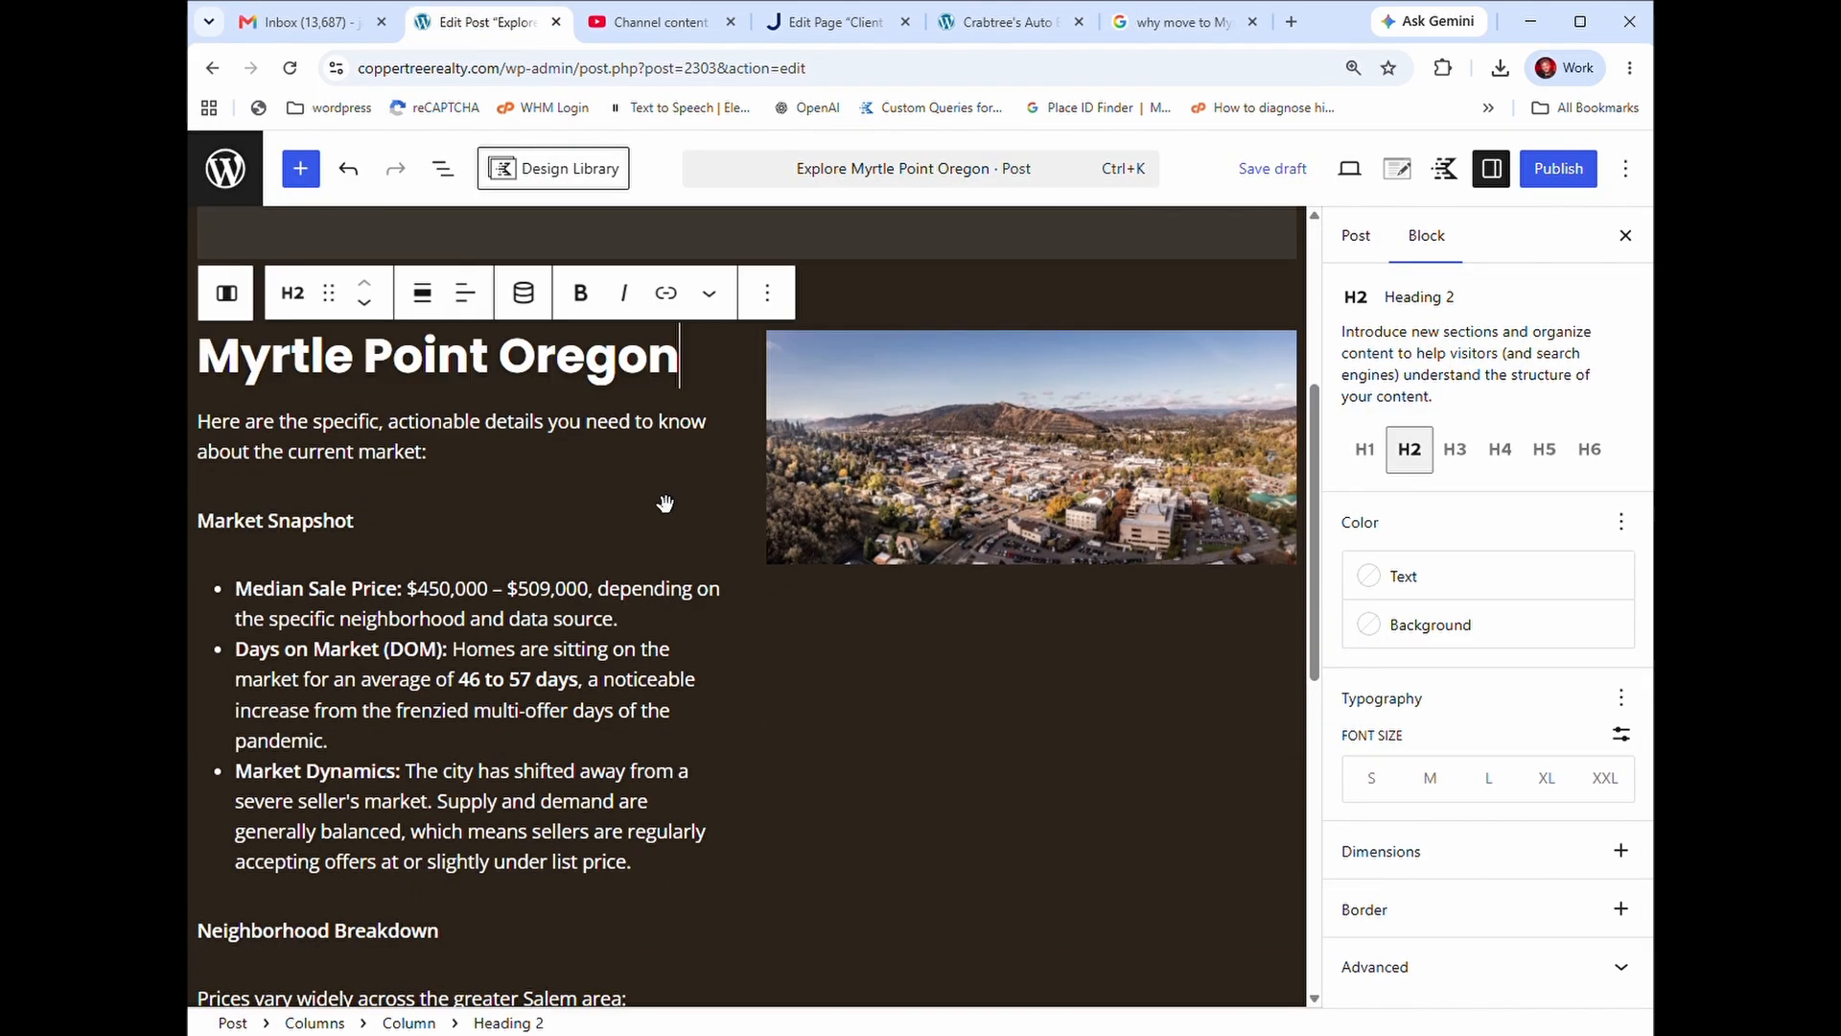
{"action": "left_click", "coordinate": [344, 561]}
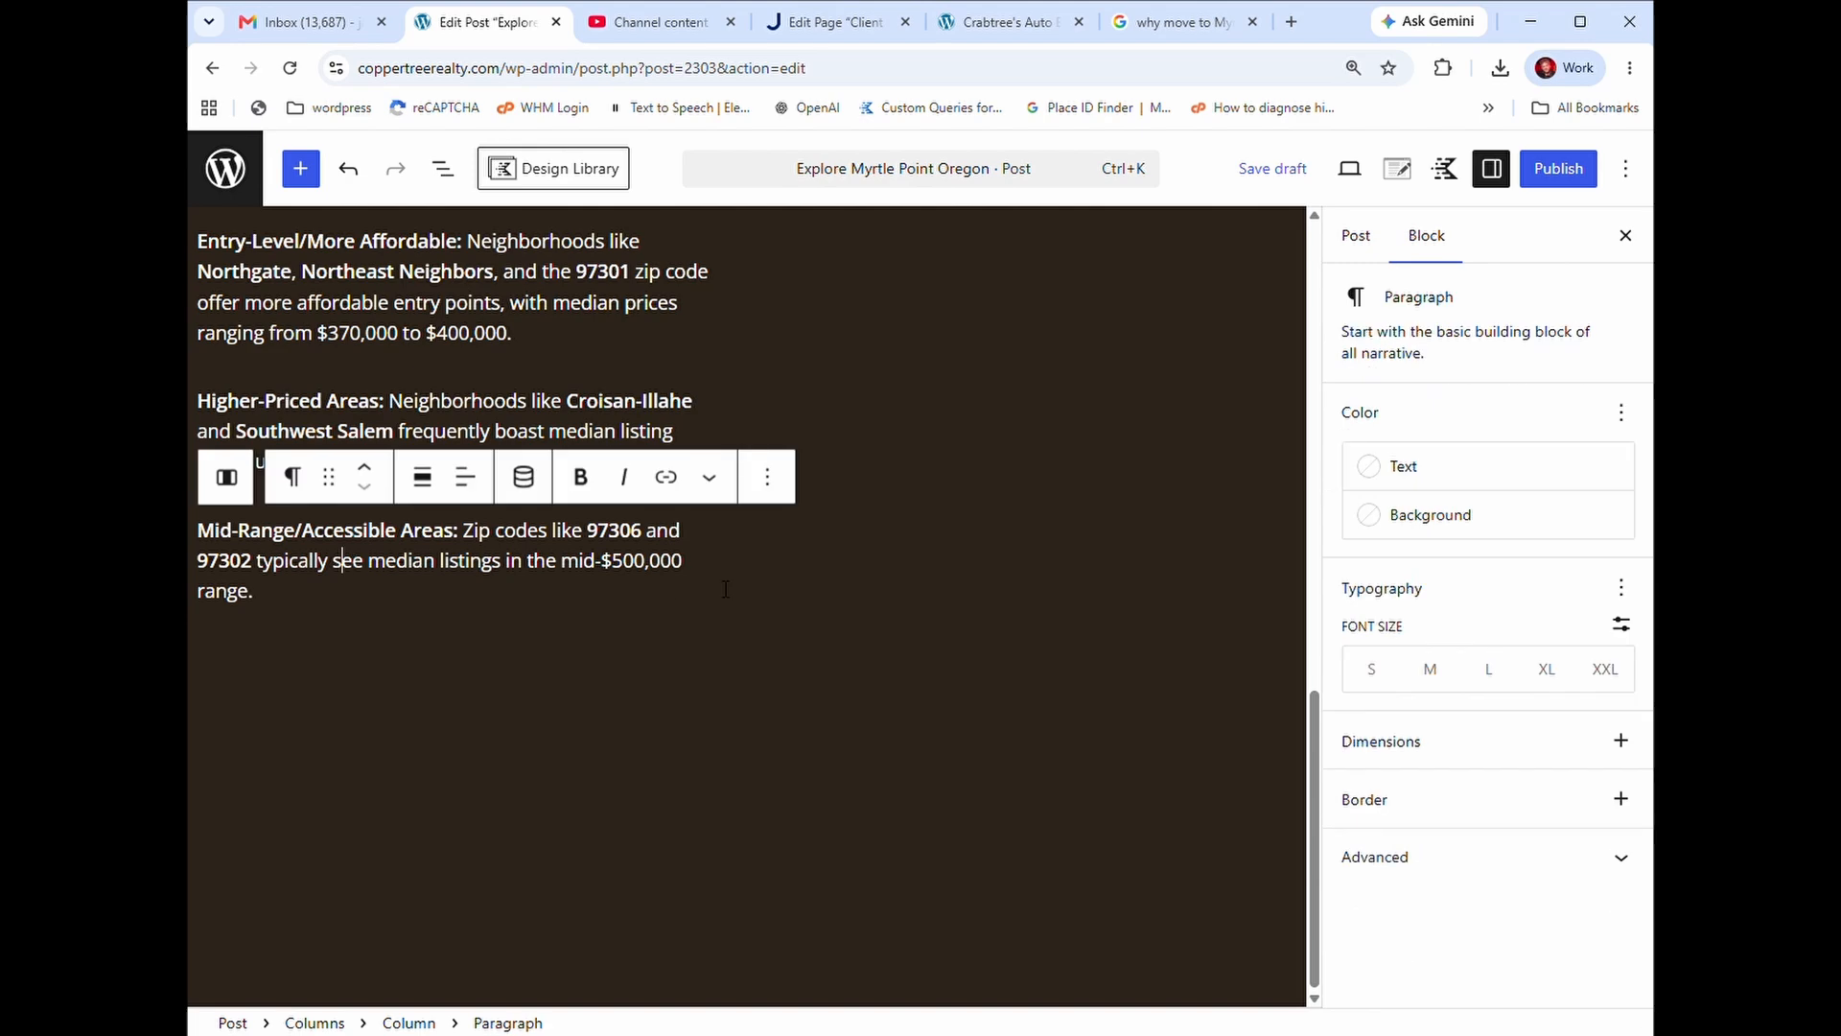
{"action": "key", "text": "Up"}
{"action": "key", "text": "Up"}
{"action": "key", "text": "Up"}
{"action": "key", "text": "Up"}
{"action": "key", "text": "Up"}
{"action": "key", "text": "Up"}
{"action": "key", "text": "Up"}
{"action": "key", "text": "Up"}
{"action": "key", "text": "Up"}
{"action": "key", "text": "Up"}
{"action": "key", "text": "Up"}
{"action": "key", "text": "Up"}
{"action": "key", "text": "Up"}
{"action": "key", "text": "Up"}
{"action": "key", "text": "Up"}
{"action": "key", "text": "Up"}
{"action": "key", "text": "Up"}
{"action": "key", "text": "Up"}
{"action": "key", "text": "Up"}
{"action": "key", "text": "Up"}
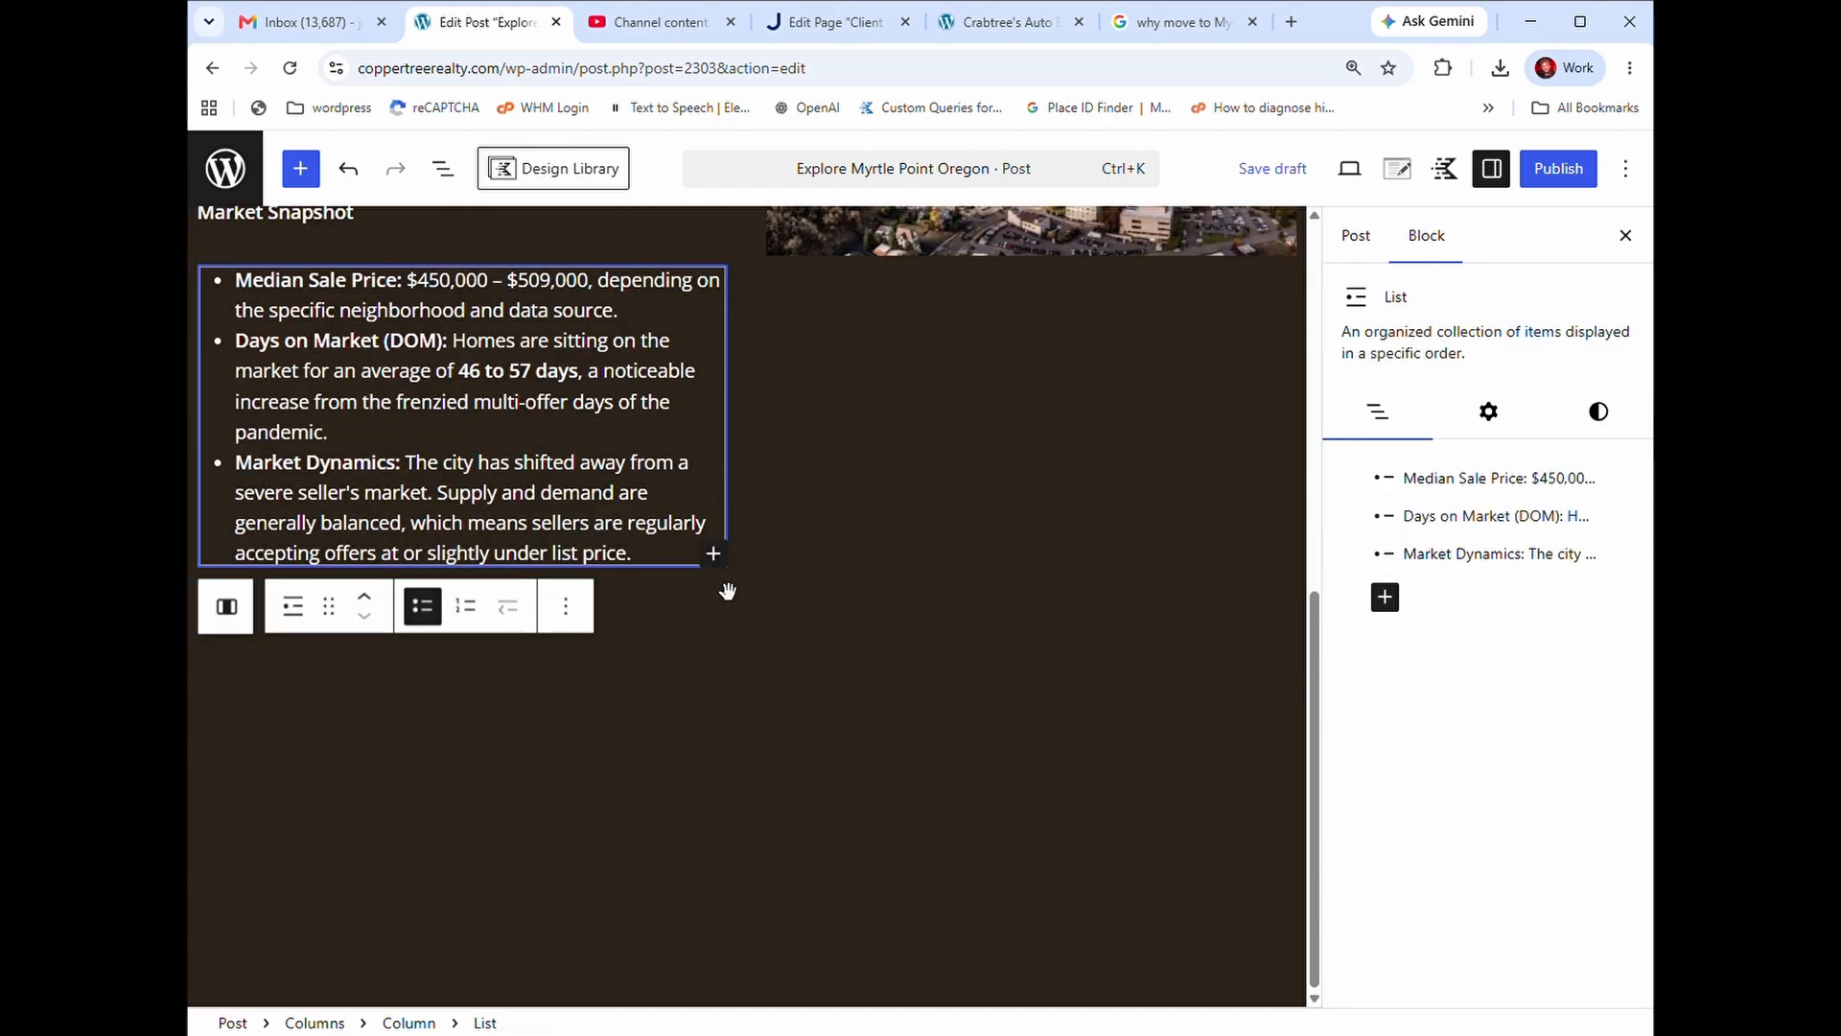
{"action": "key", "text": "Up"}
{"action": "key", "text": "Up"}
{"action": "key", "text": "Up"}
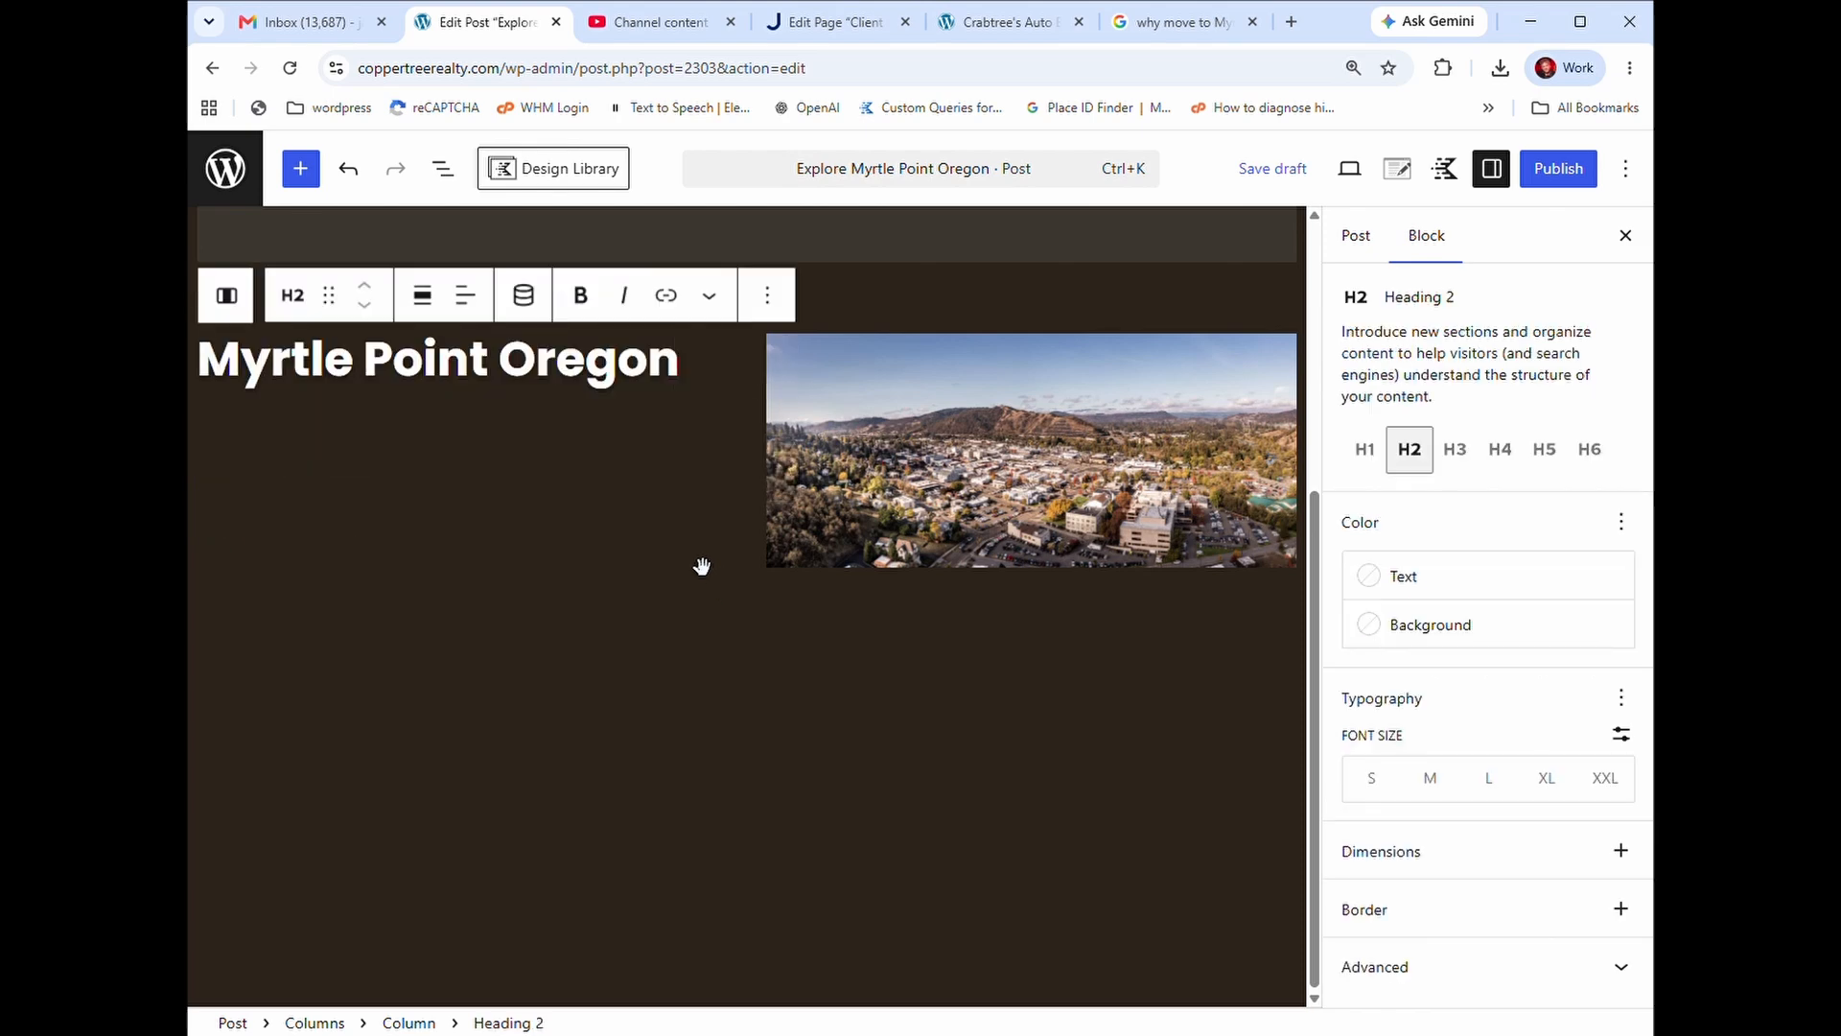
- Paste the copied overview text below the Myrtle Point Oregon heading and remove the yellow highlight from its first paragraph
{"action": "key", "text": "Return"}
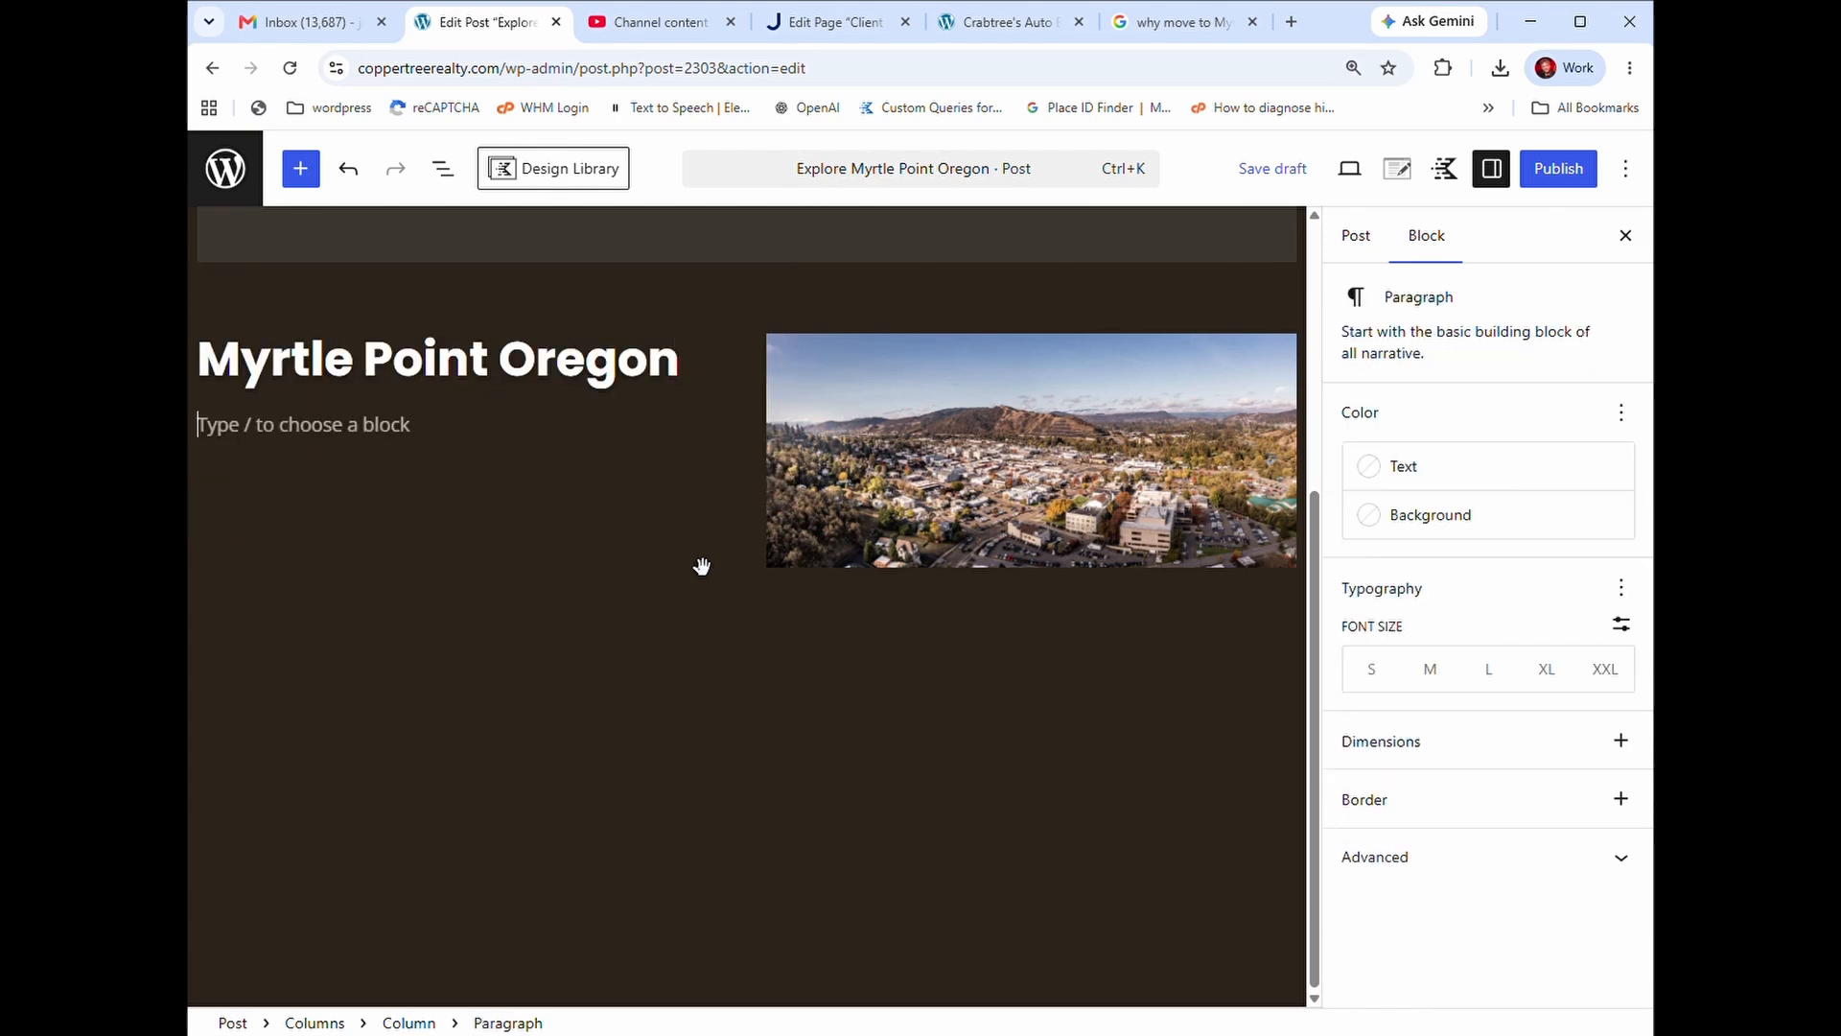
{"action": "key", "text": "ctrl+v"}
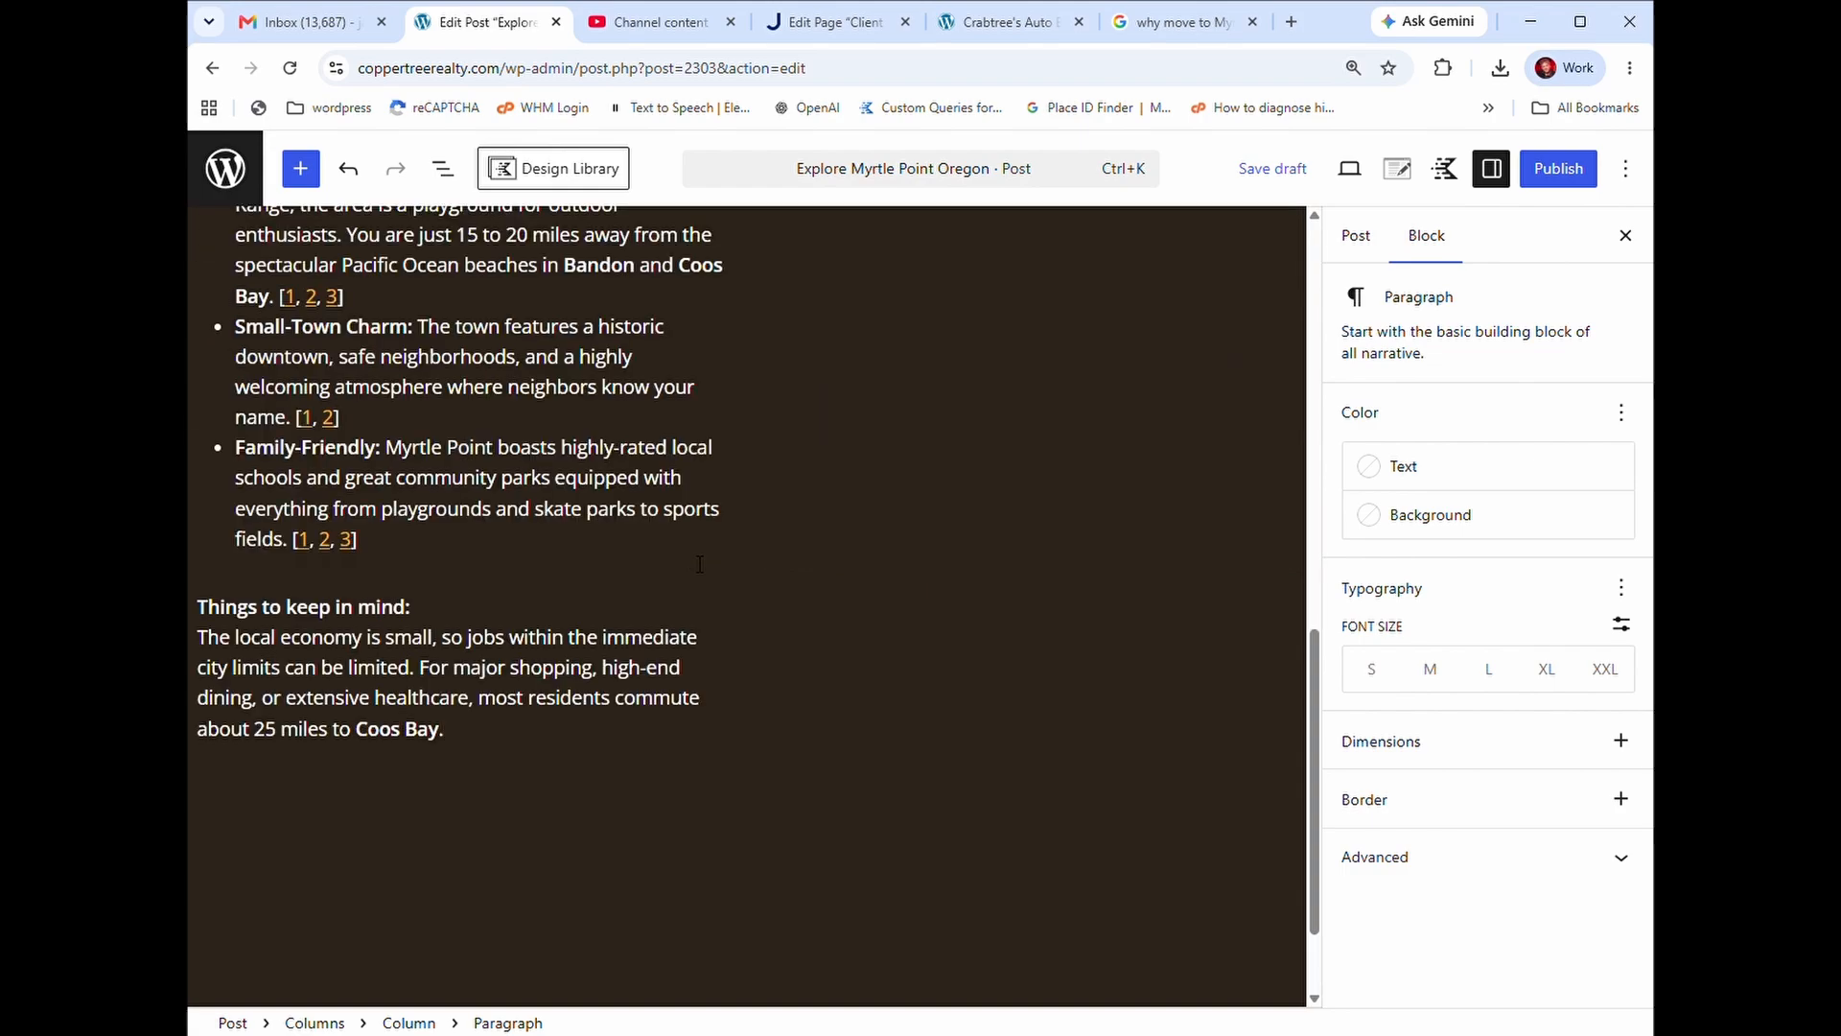
{"action": "scroll", "coordinate": [700, 564], "scroll_direction": "up", "scroll_amount": 15}
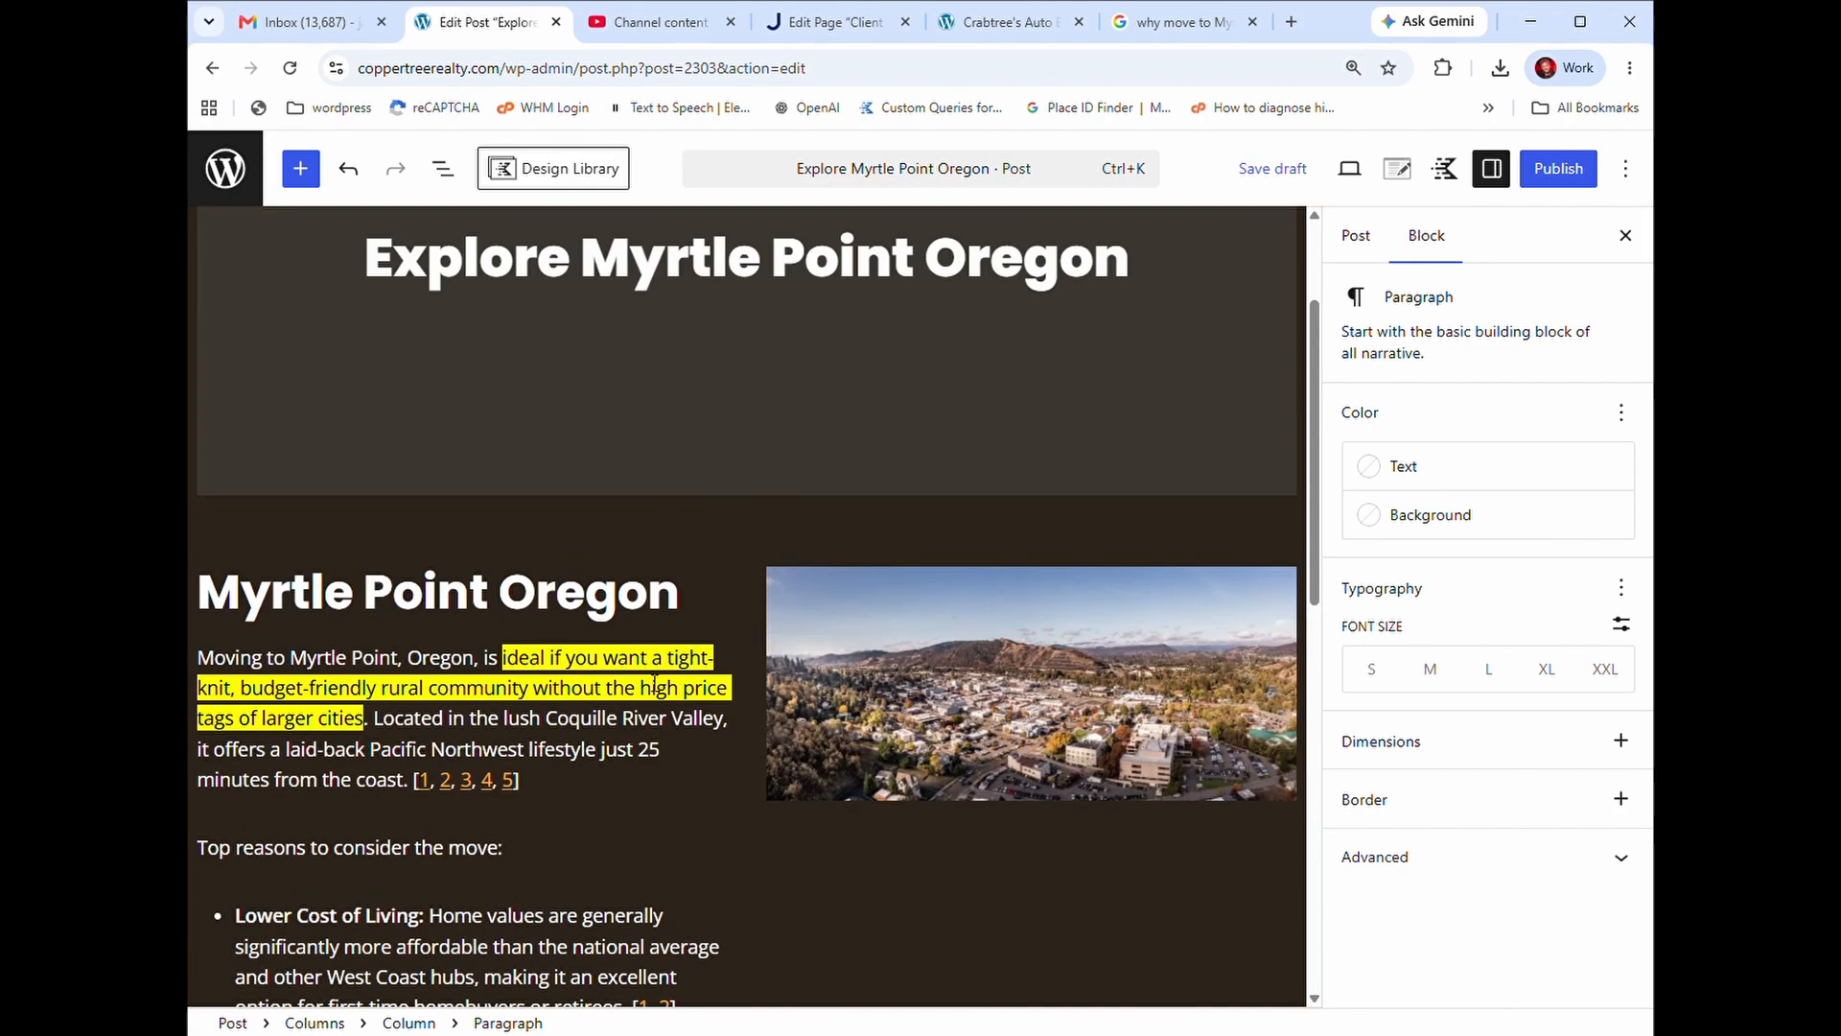
{"action": "left_click", "coordinate": [621, 663]}
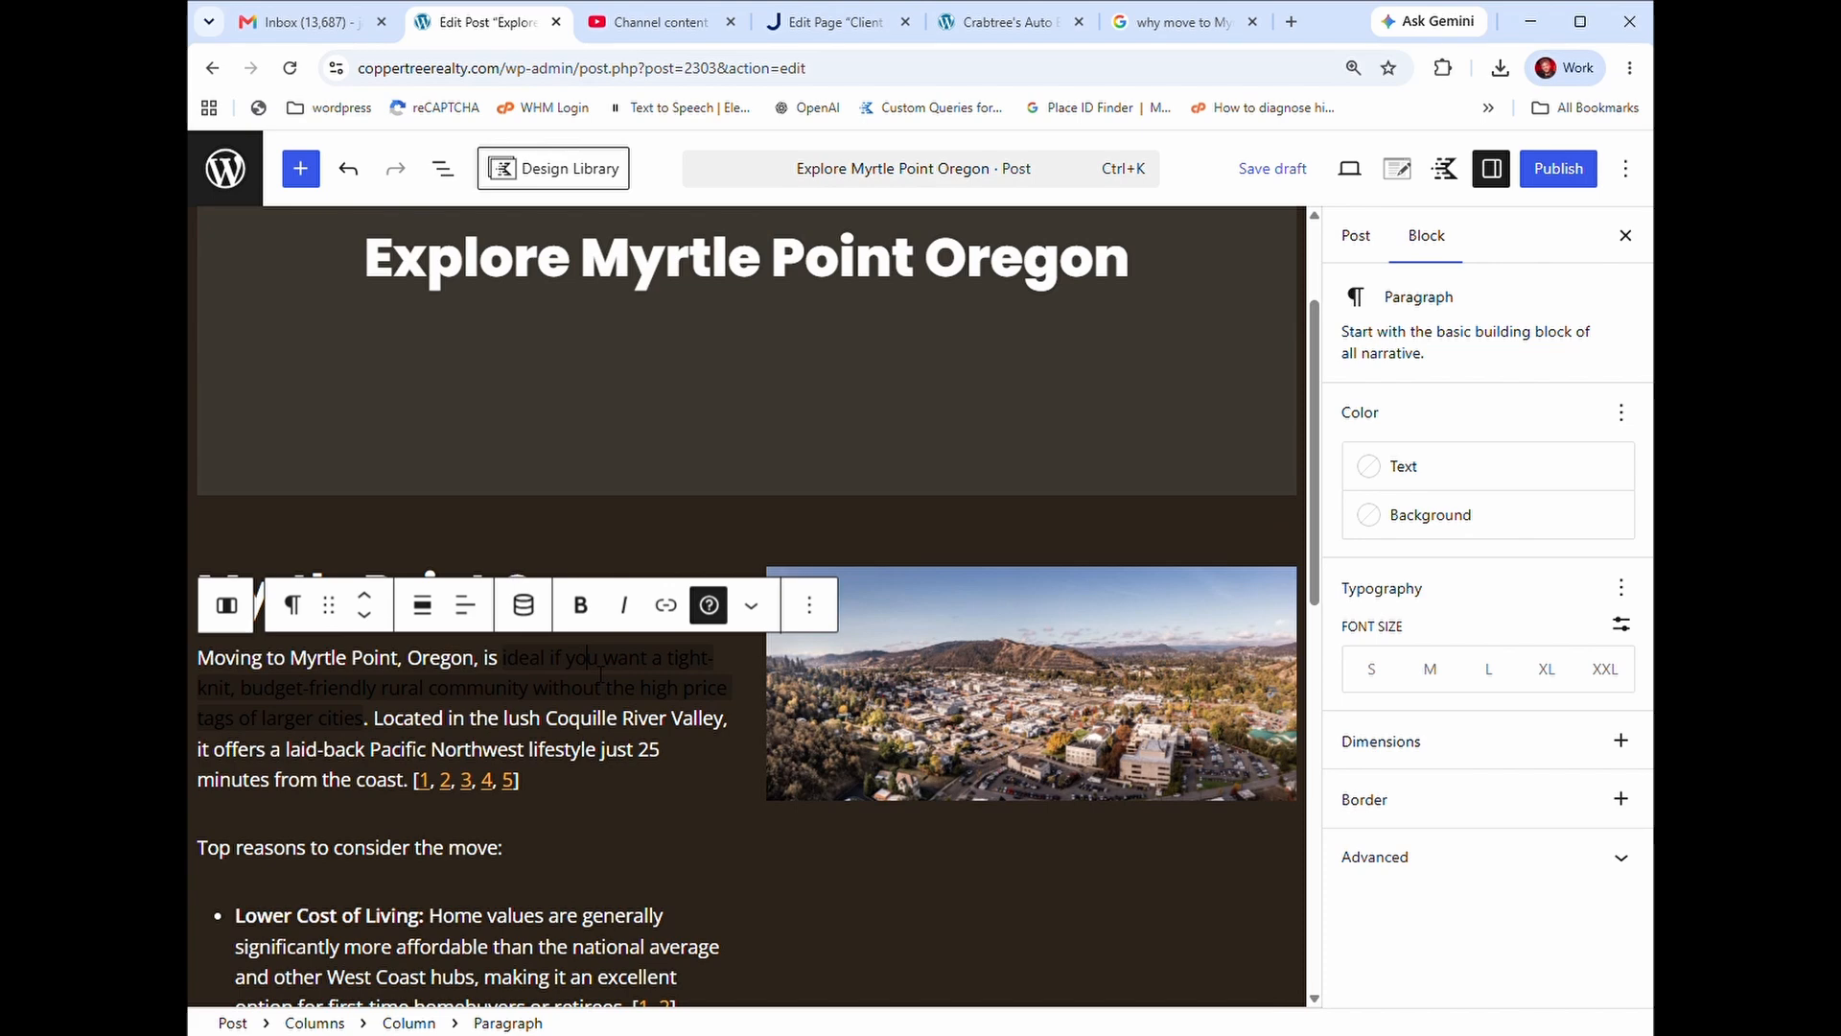
{"action": "left_click", "coordinate": [711, 605]}
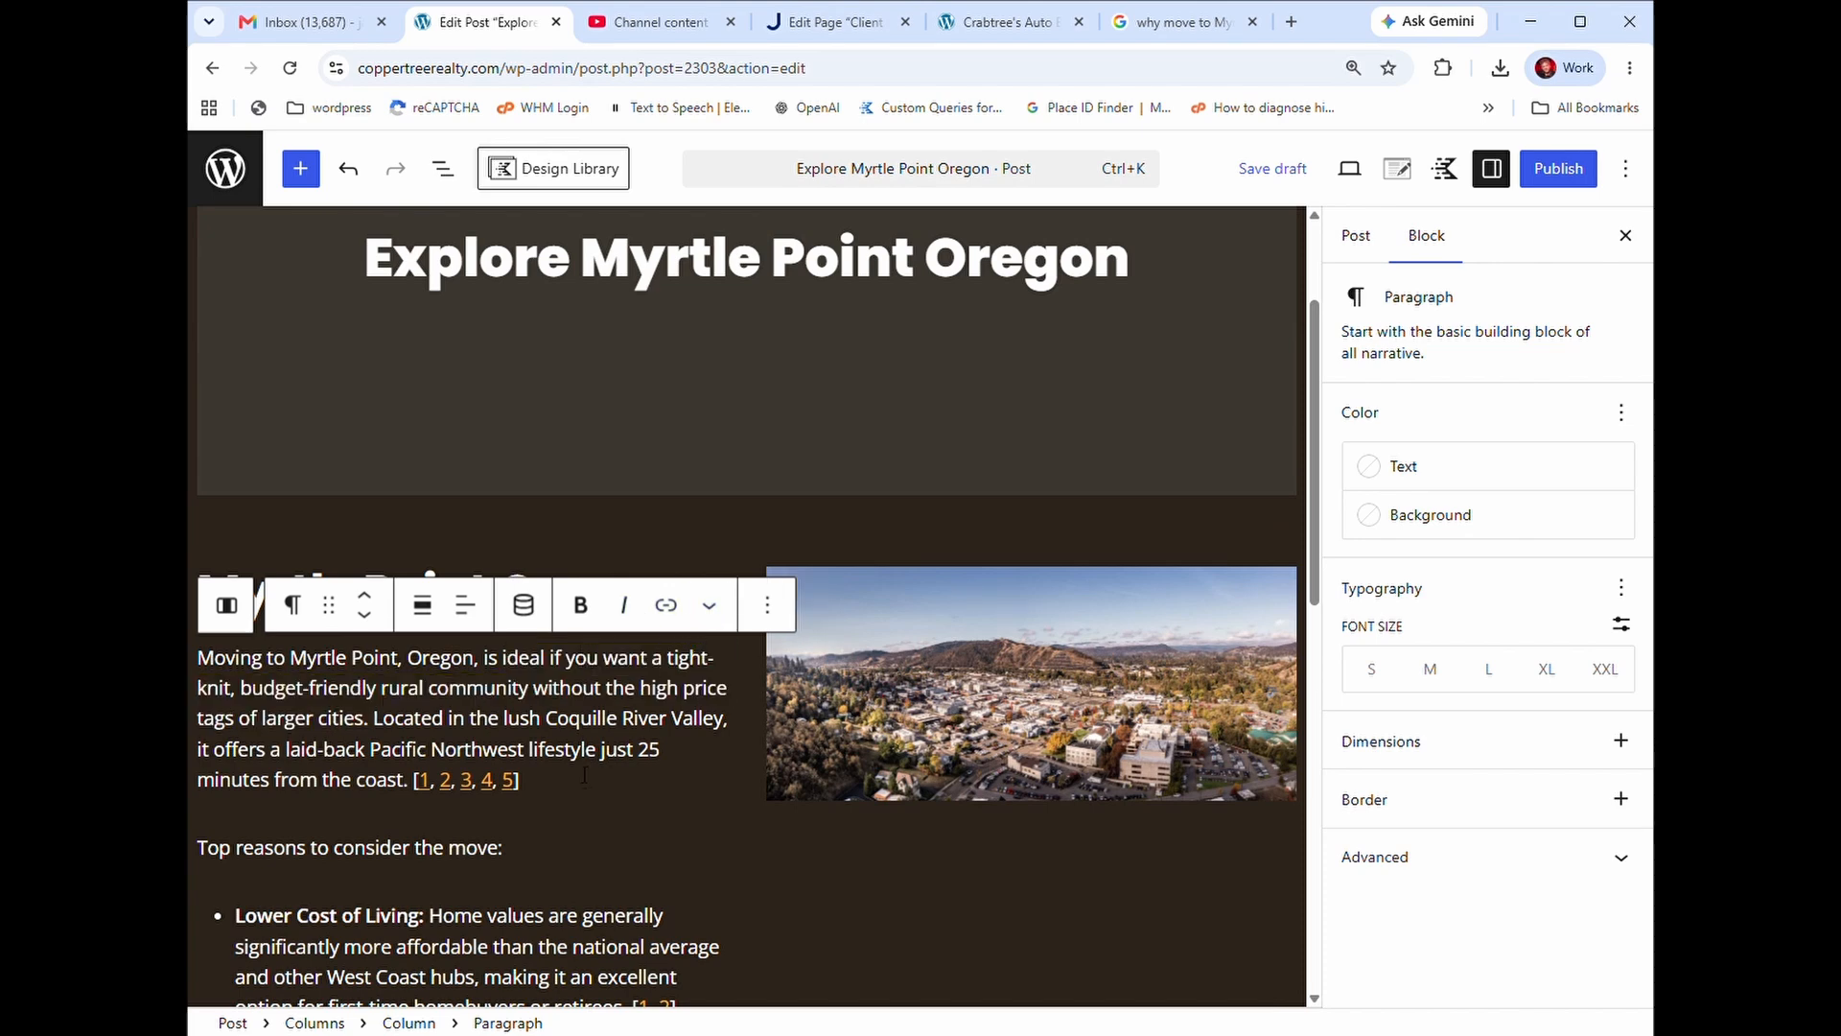
- Delete the bracketed citation links at the end of the opening paragraph and of all four list items
{"action": "left_click_drag", "start_coordinate": [521, 782], "coordinate": [415, 789]}
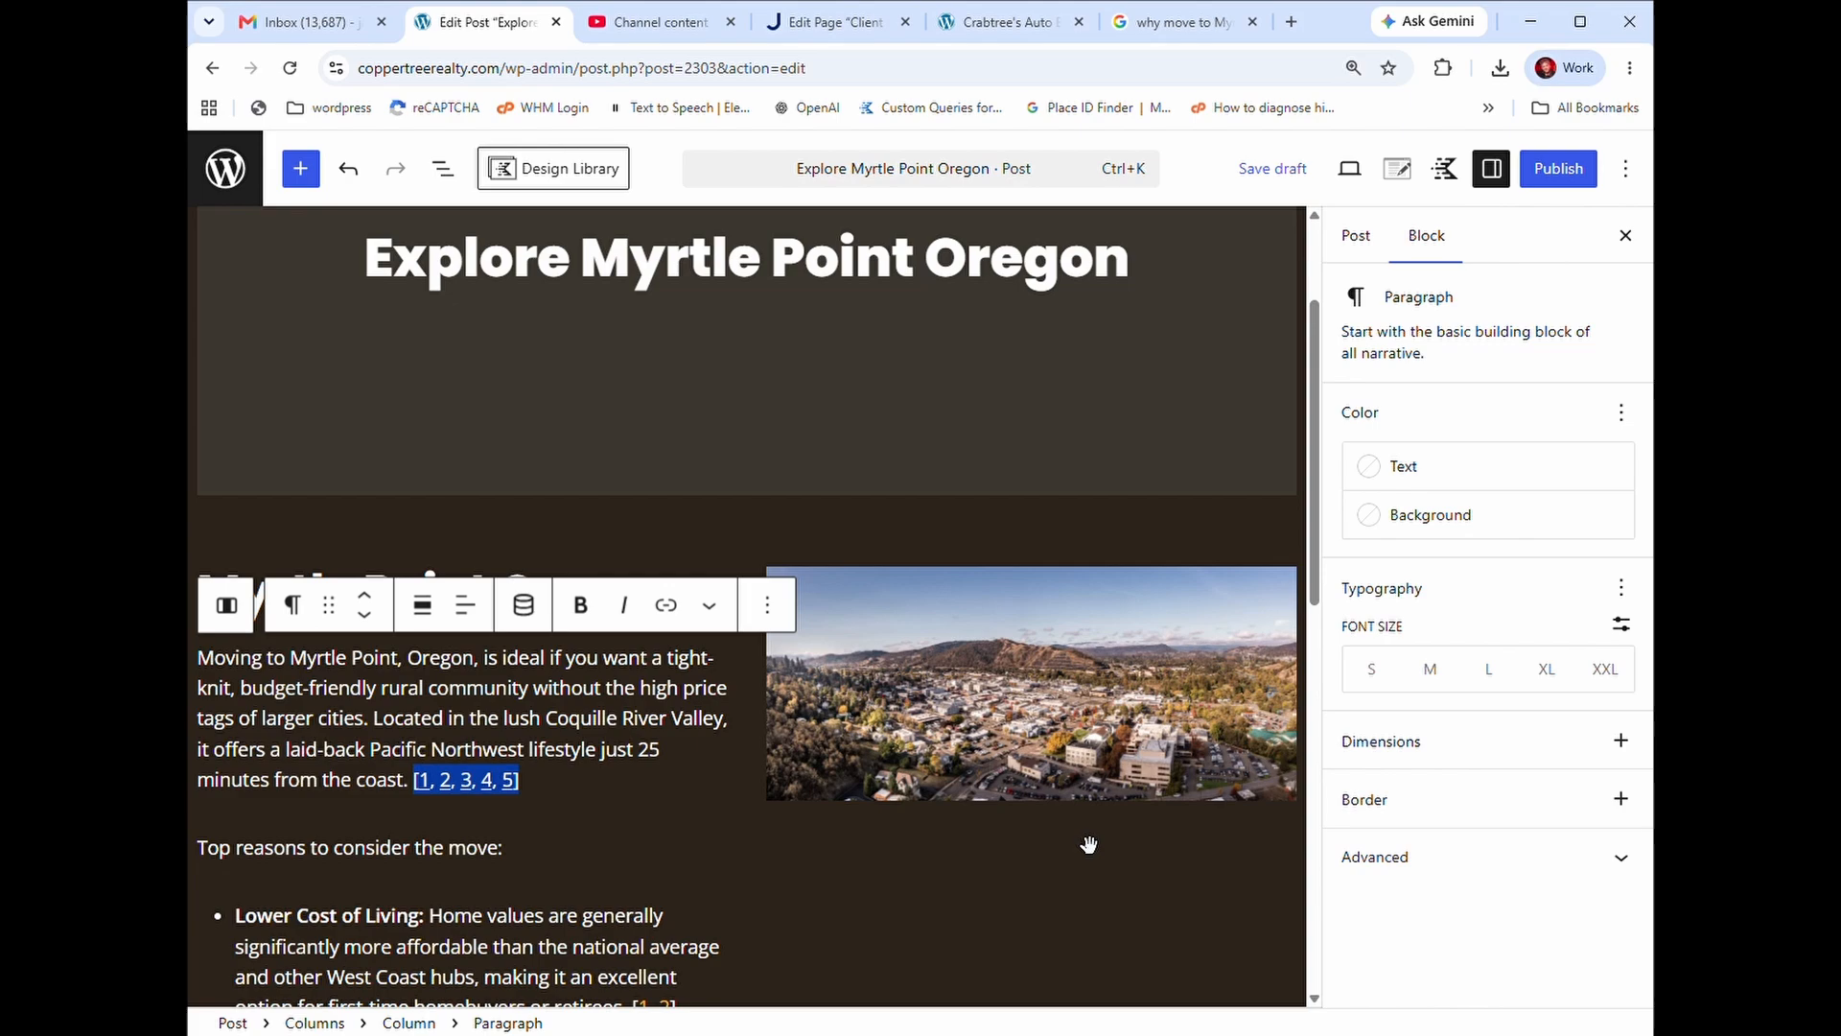
{"action": "key", "text": "BackSpace"}
{"action": "scroll", "coordinate": [1002, 815], "scroll_direction": "down", "scroll_amount": 4}
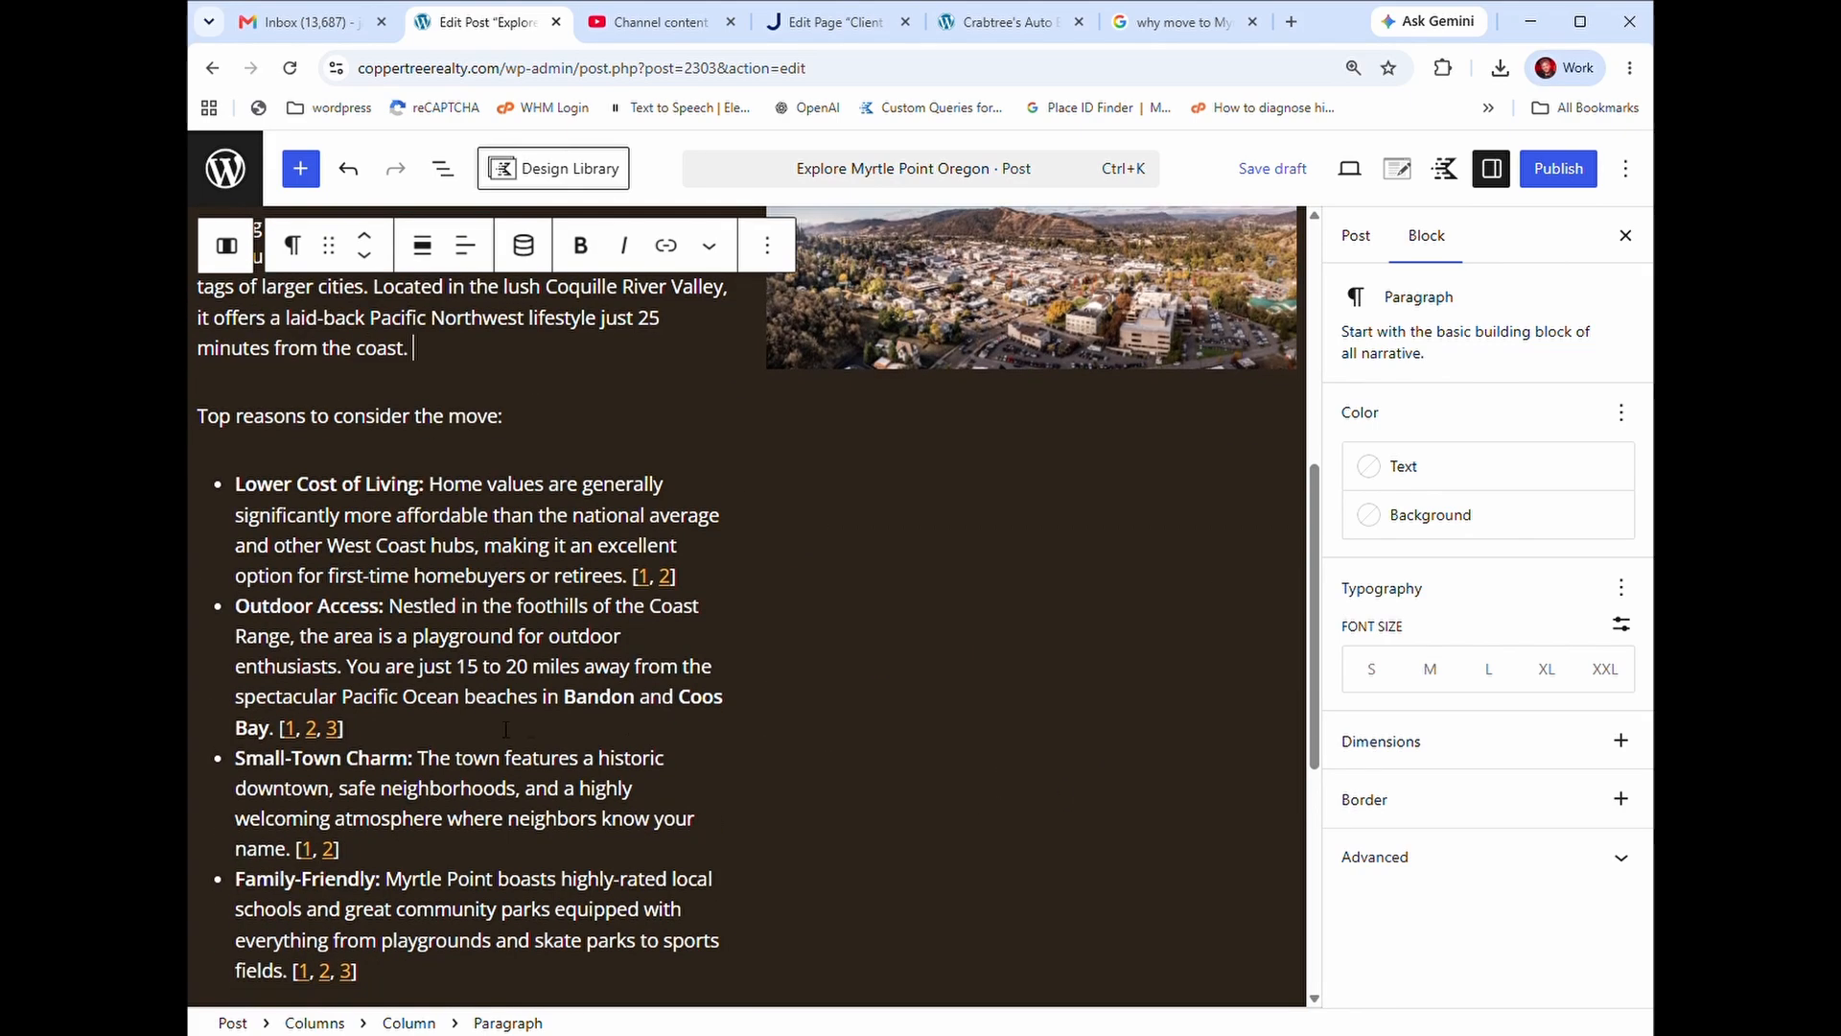
{"action": "left_click_drag", "start_coordinate": [678, 575], "coordinate": [632, 575]}
{"action": "key", "text": "BackSpace"}
{"action": "left_click_drag", "start_coordinate": [369, 735], "coordinate": [280, 731]}
{"action": "key", "text": "BackSpace"}
{"action": "left_click_drag", "start_coordinate": [343, 851], "coordinate": [303, 854]}
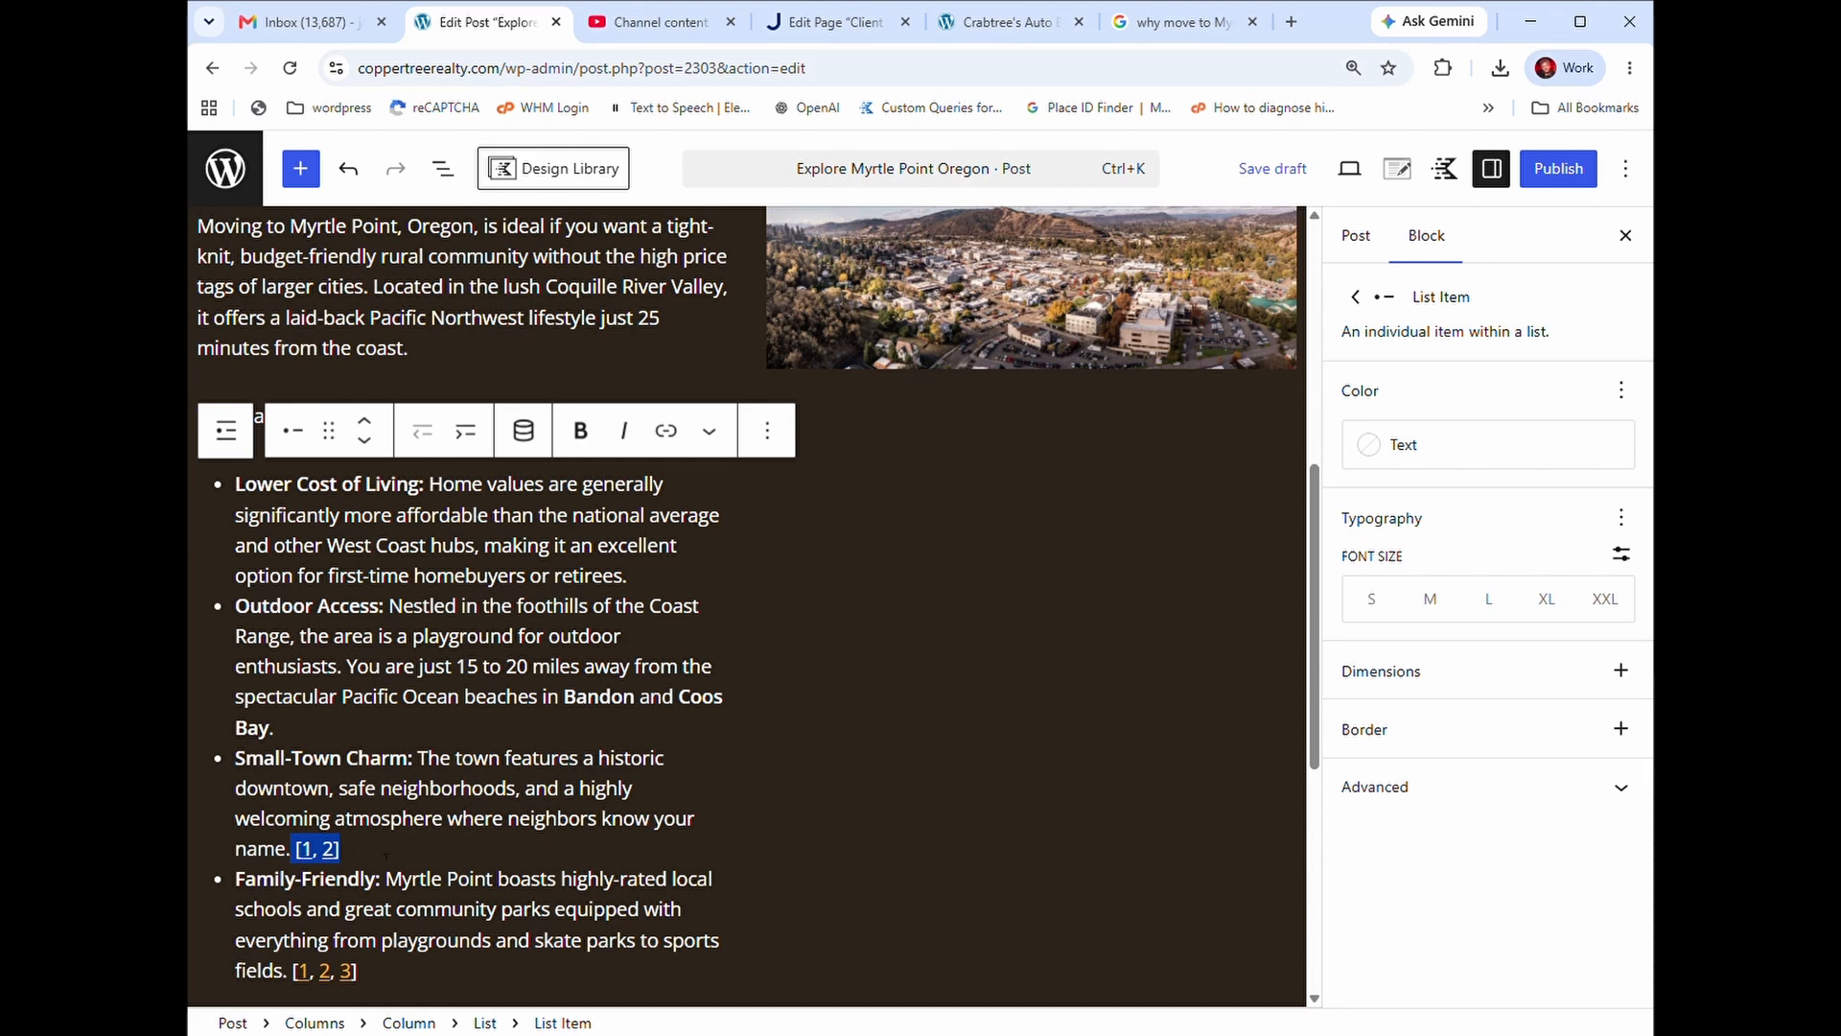
{"action": "key", "text": "BackSpace"}
{"action": "scroll", "coordinate": [382, 661], "scroll_direction": "down", "scroll_amount": 3}
{"action": "left_click_drag", "start_coordinate": [382, 659], "coordinate": [292, 648]}
{"action": "key", "text": "BackSpace"}
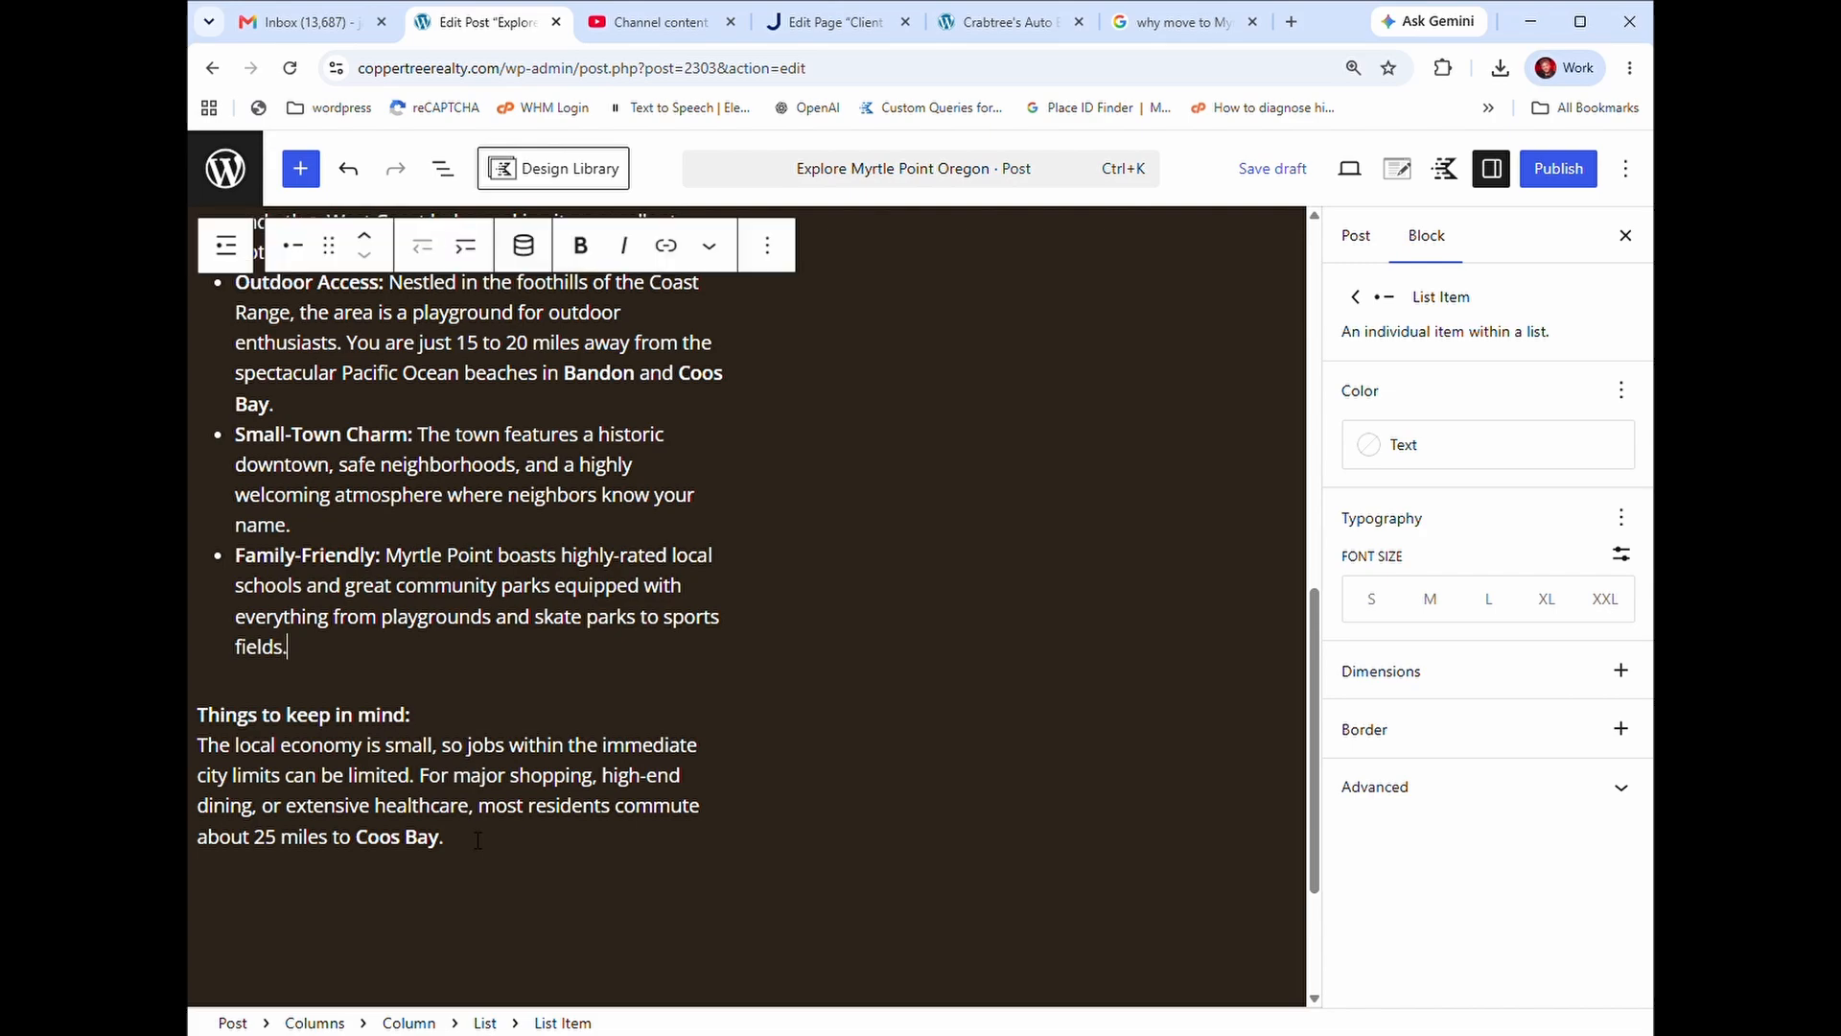
- Add a paragraph after the opening one reading "Contact Copper Tree Realty to find out more about properties for sale in Myrtle Point Oregon."
{"action": "scroll", "coordinate": [477, 840], "scroll_direction": "up", "scroll_amount": 5}
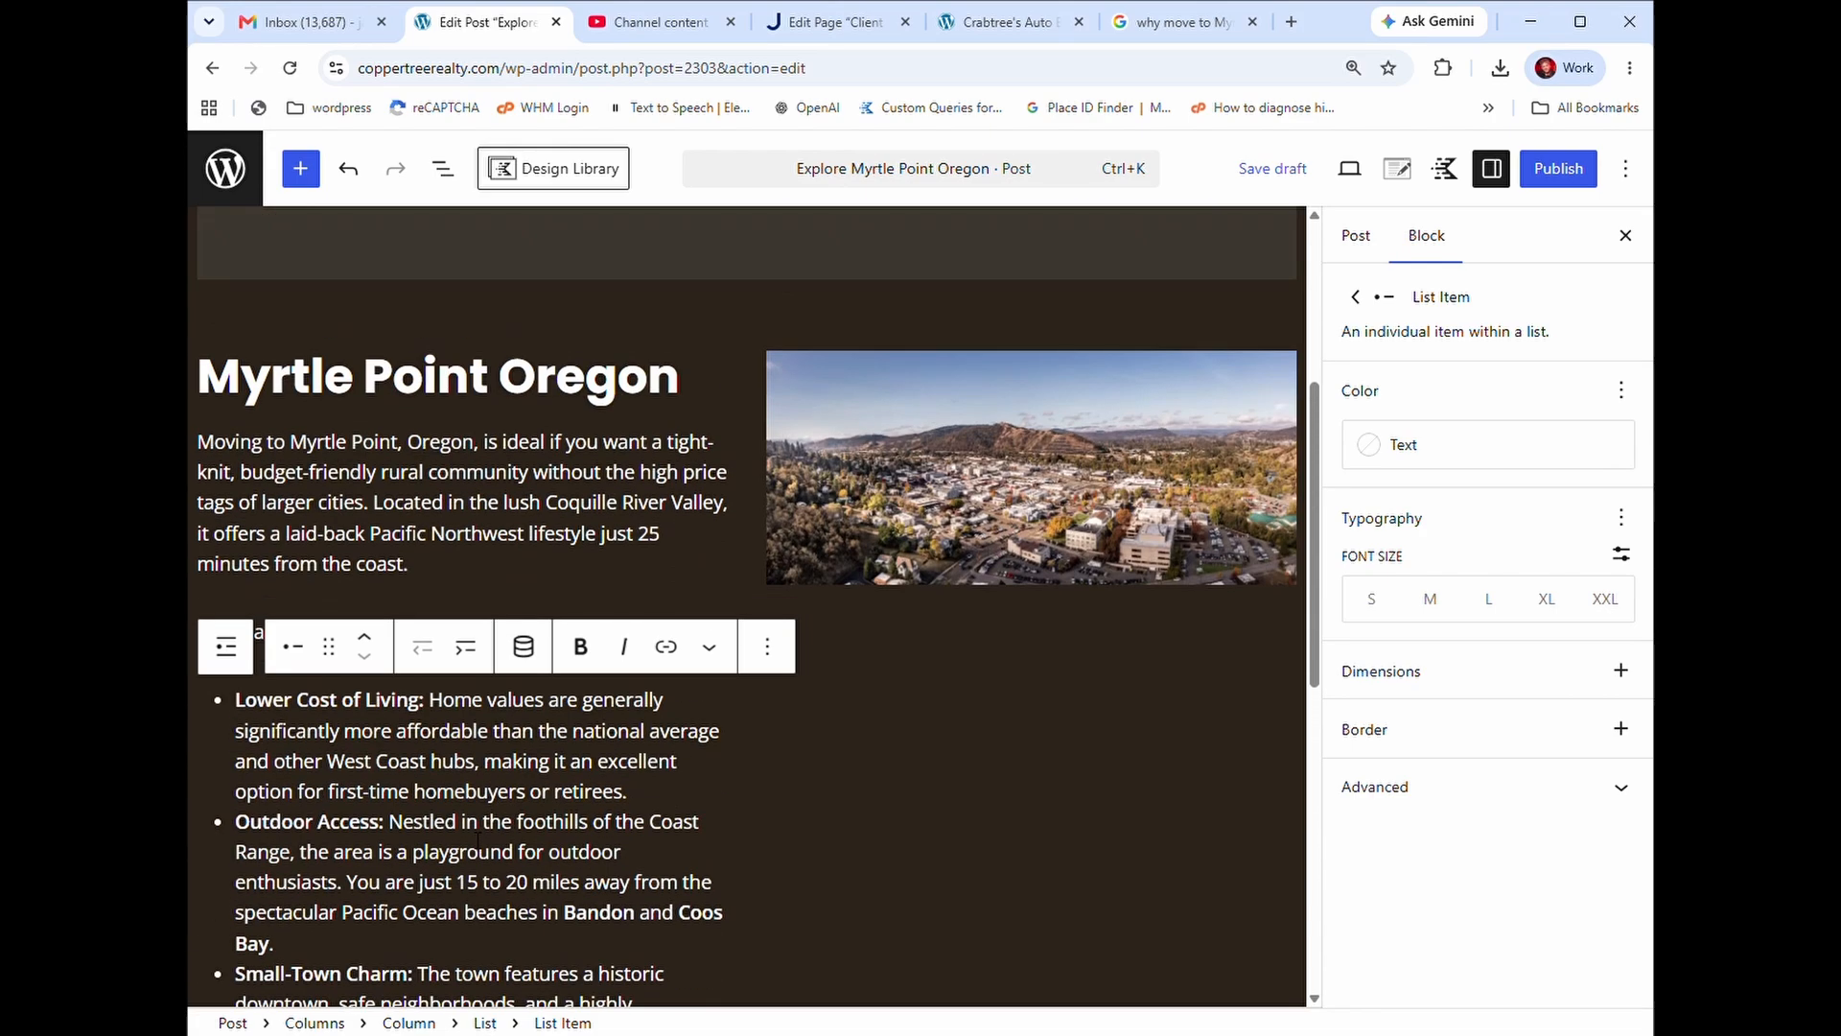
{"action": "left_click", "coordinate": [489, 569]}
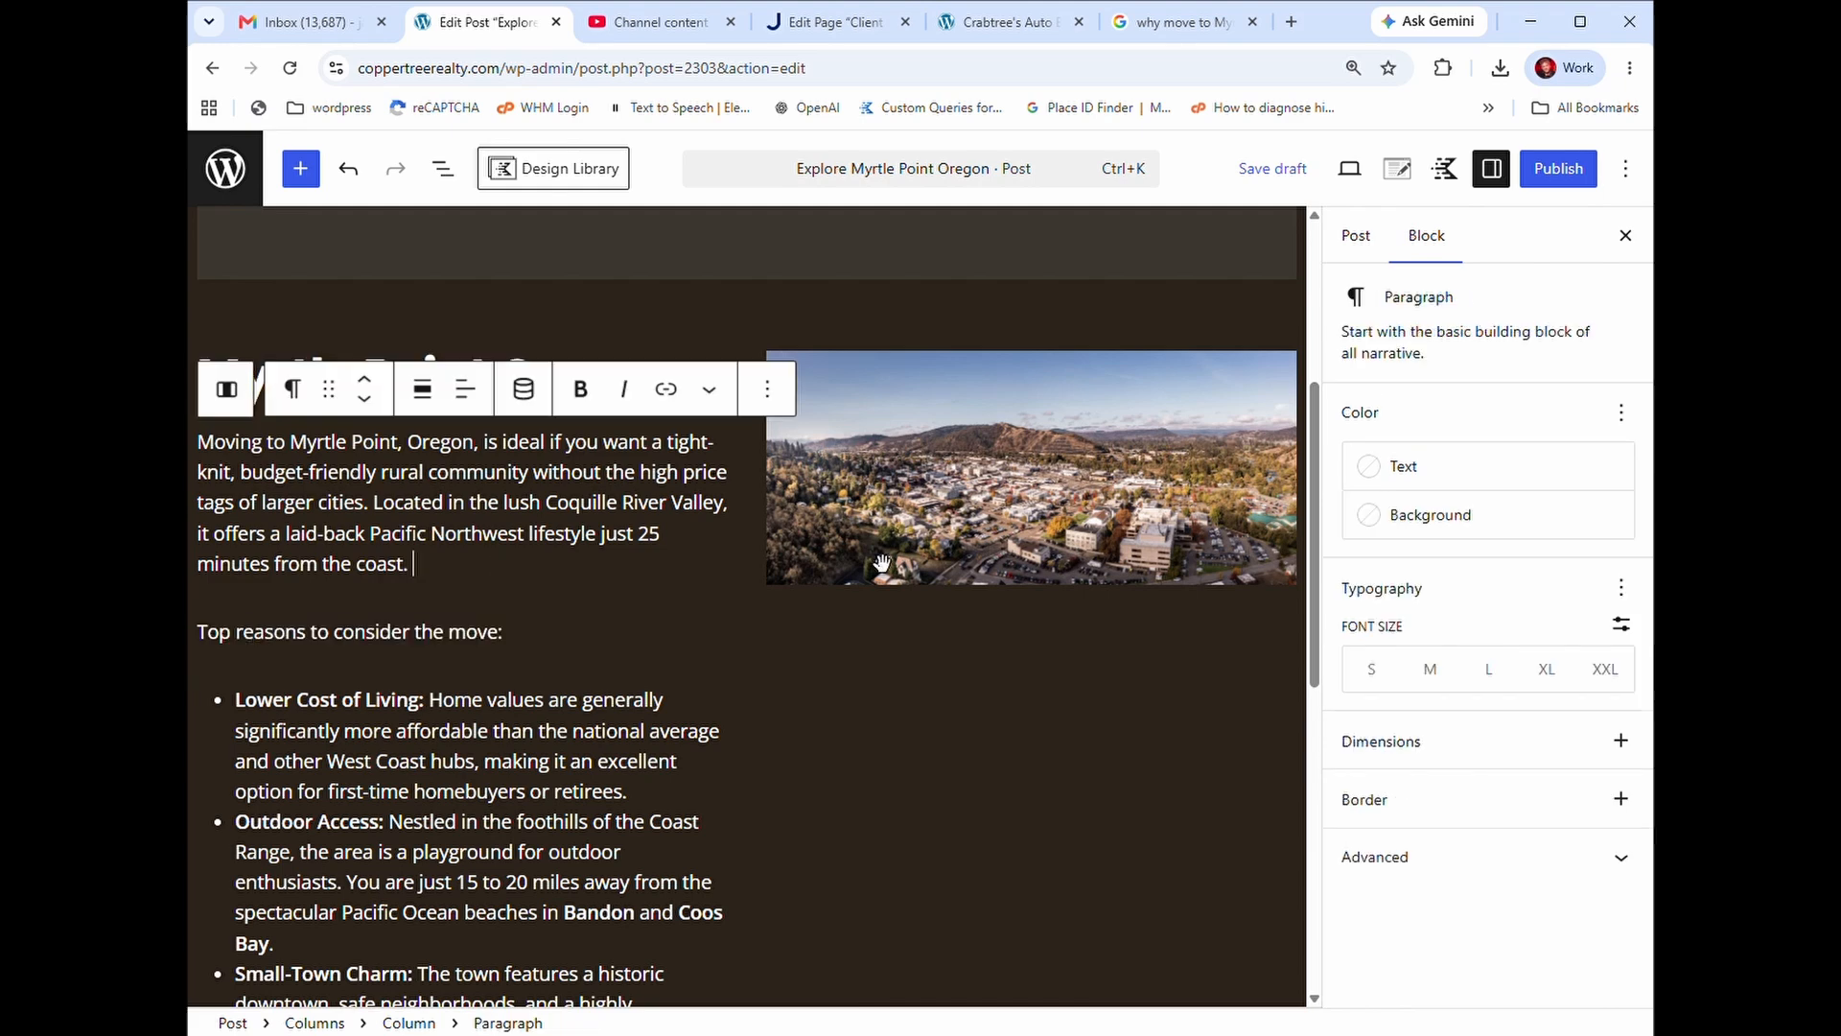
{"action": "key", "text": "Return"}
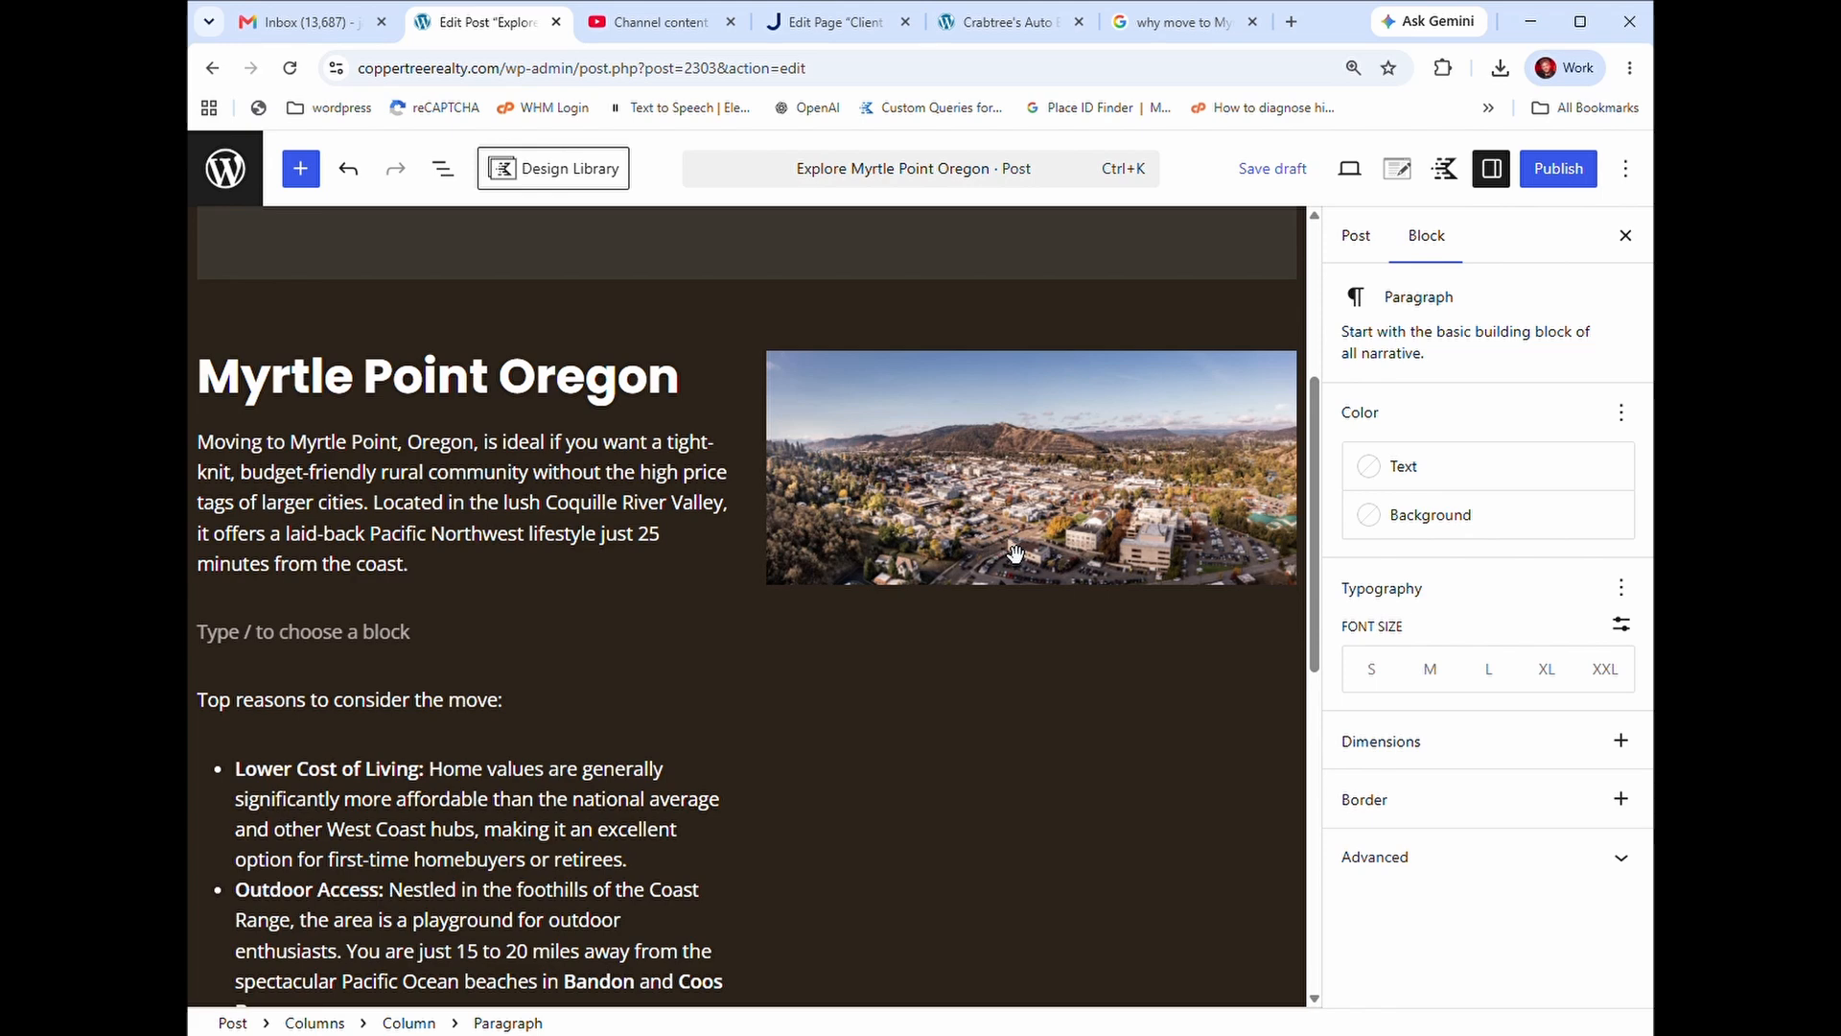
{"action": "type", "text": "C"}
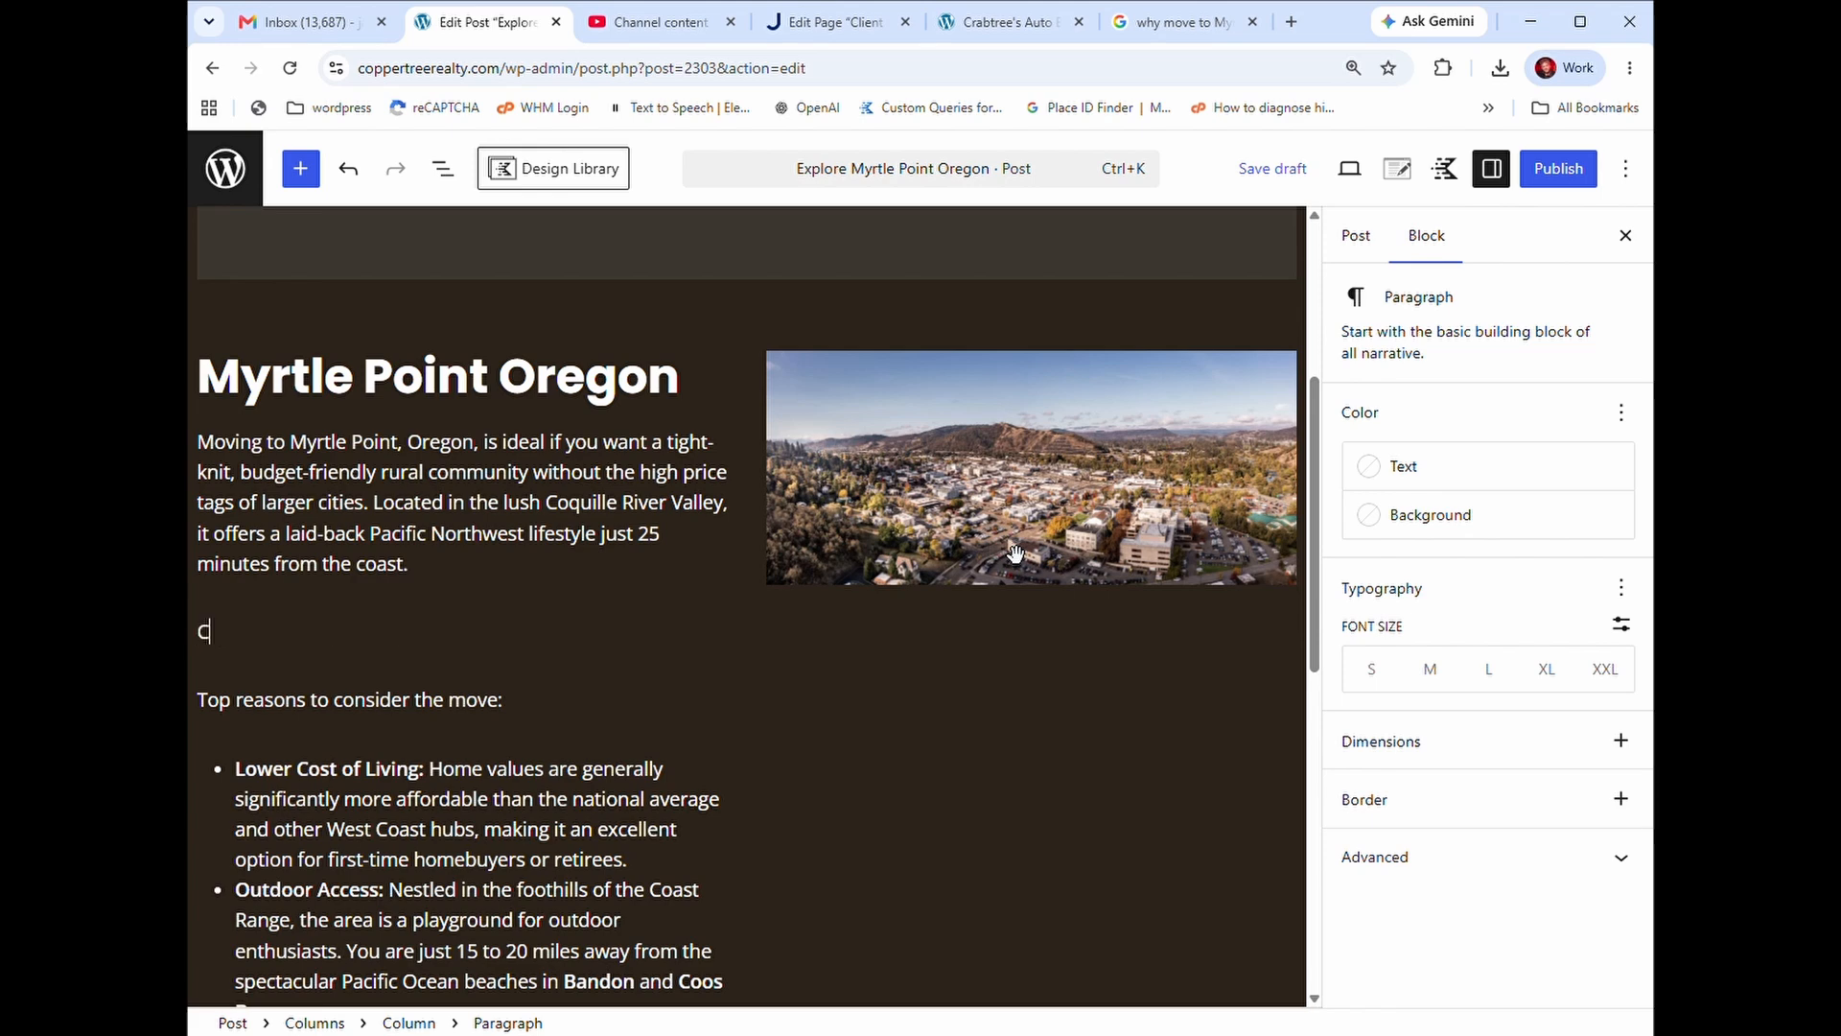
{"action": "type", "text": "ontacdt Copoe"}
{"action": "key", "text": "BackSpace"}
{"action": "key", "text": "BackSpace"}
{"action": "type", "text": "oe"}
{"action": "type", "text": "er Tree REalt"}
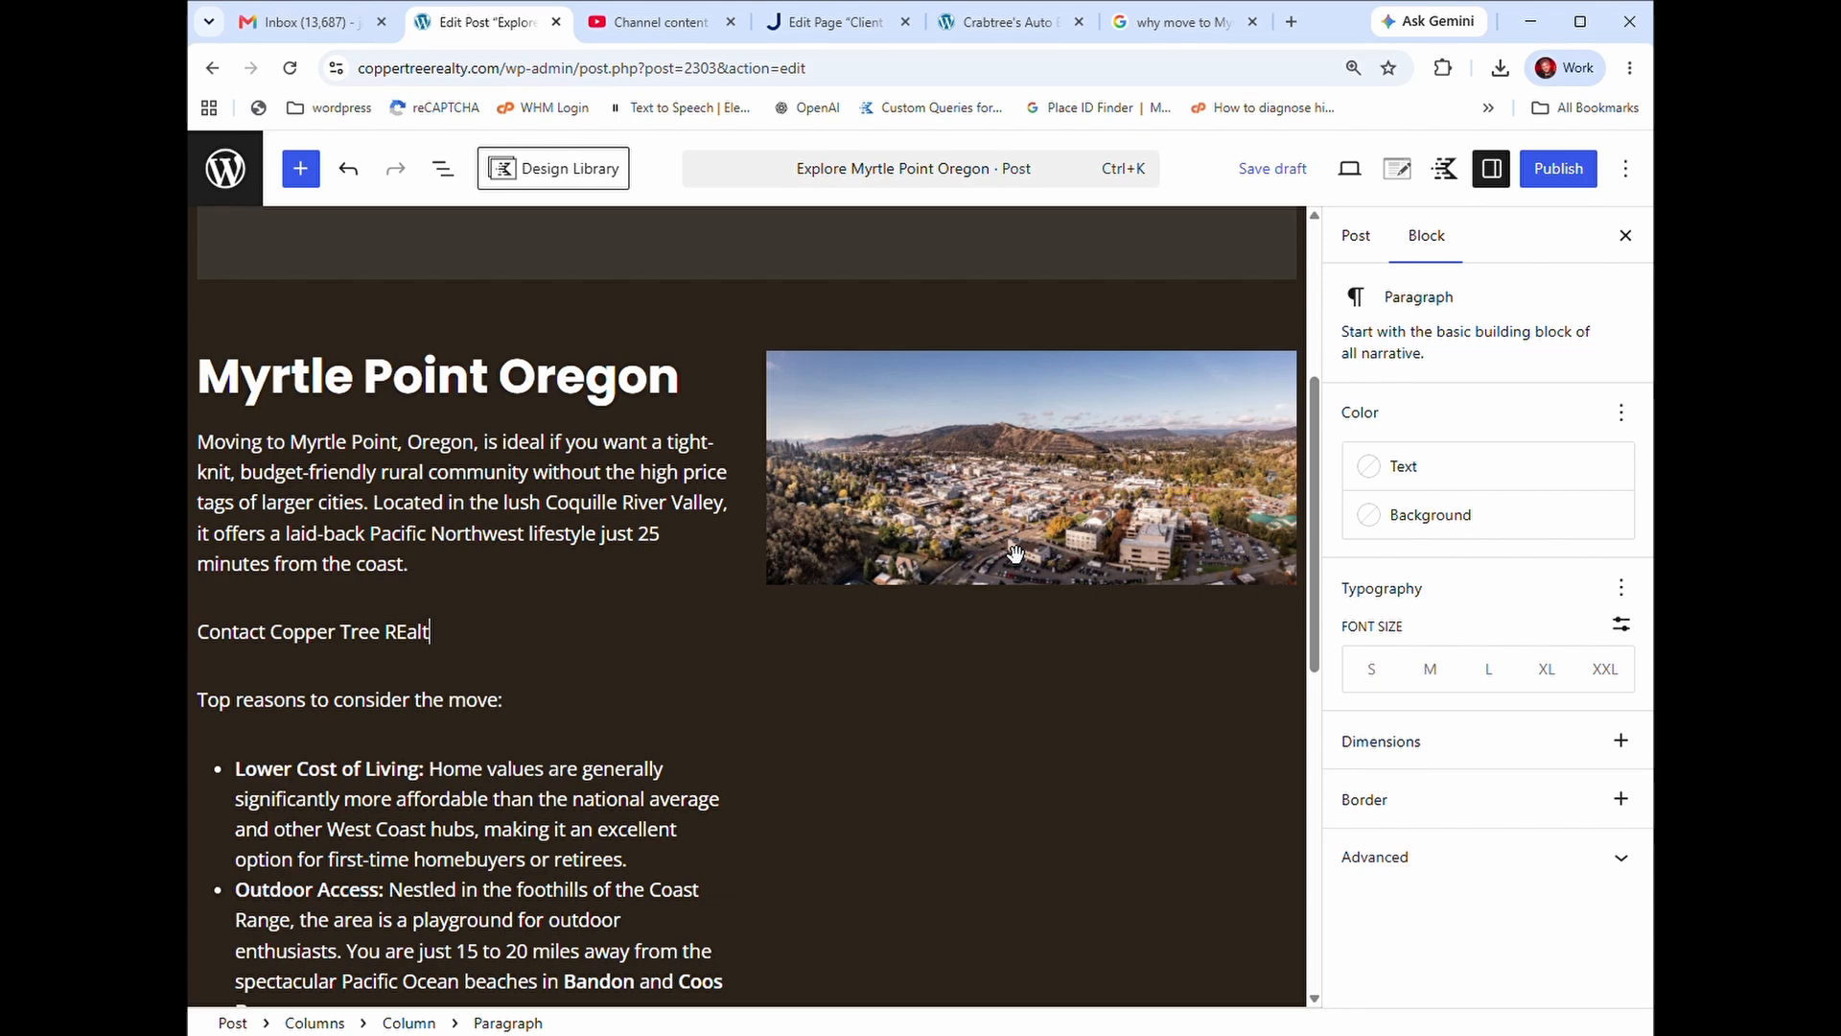
{"action": "type", "text": "ealty to find out more"}
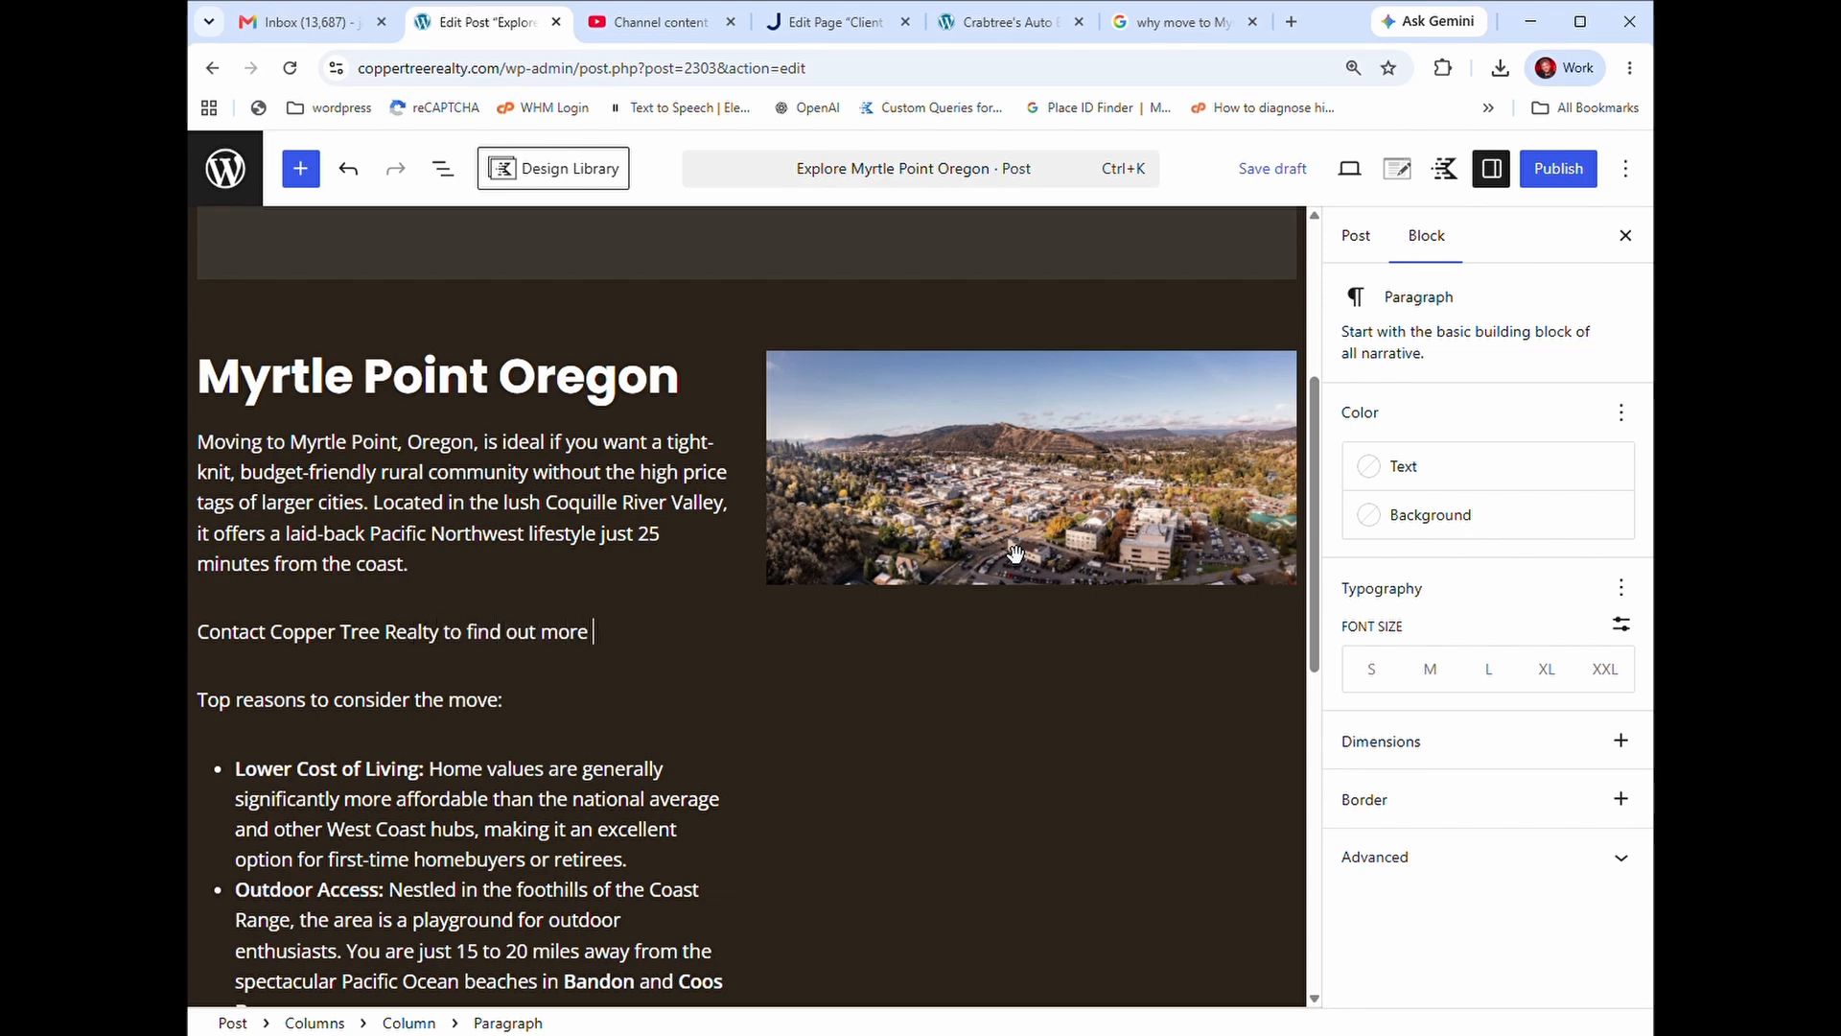
{"action": "type", "text": " about properties for sale in"}
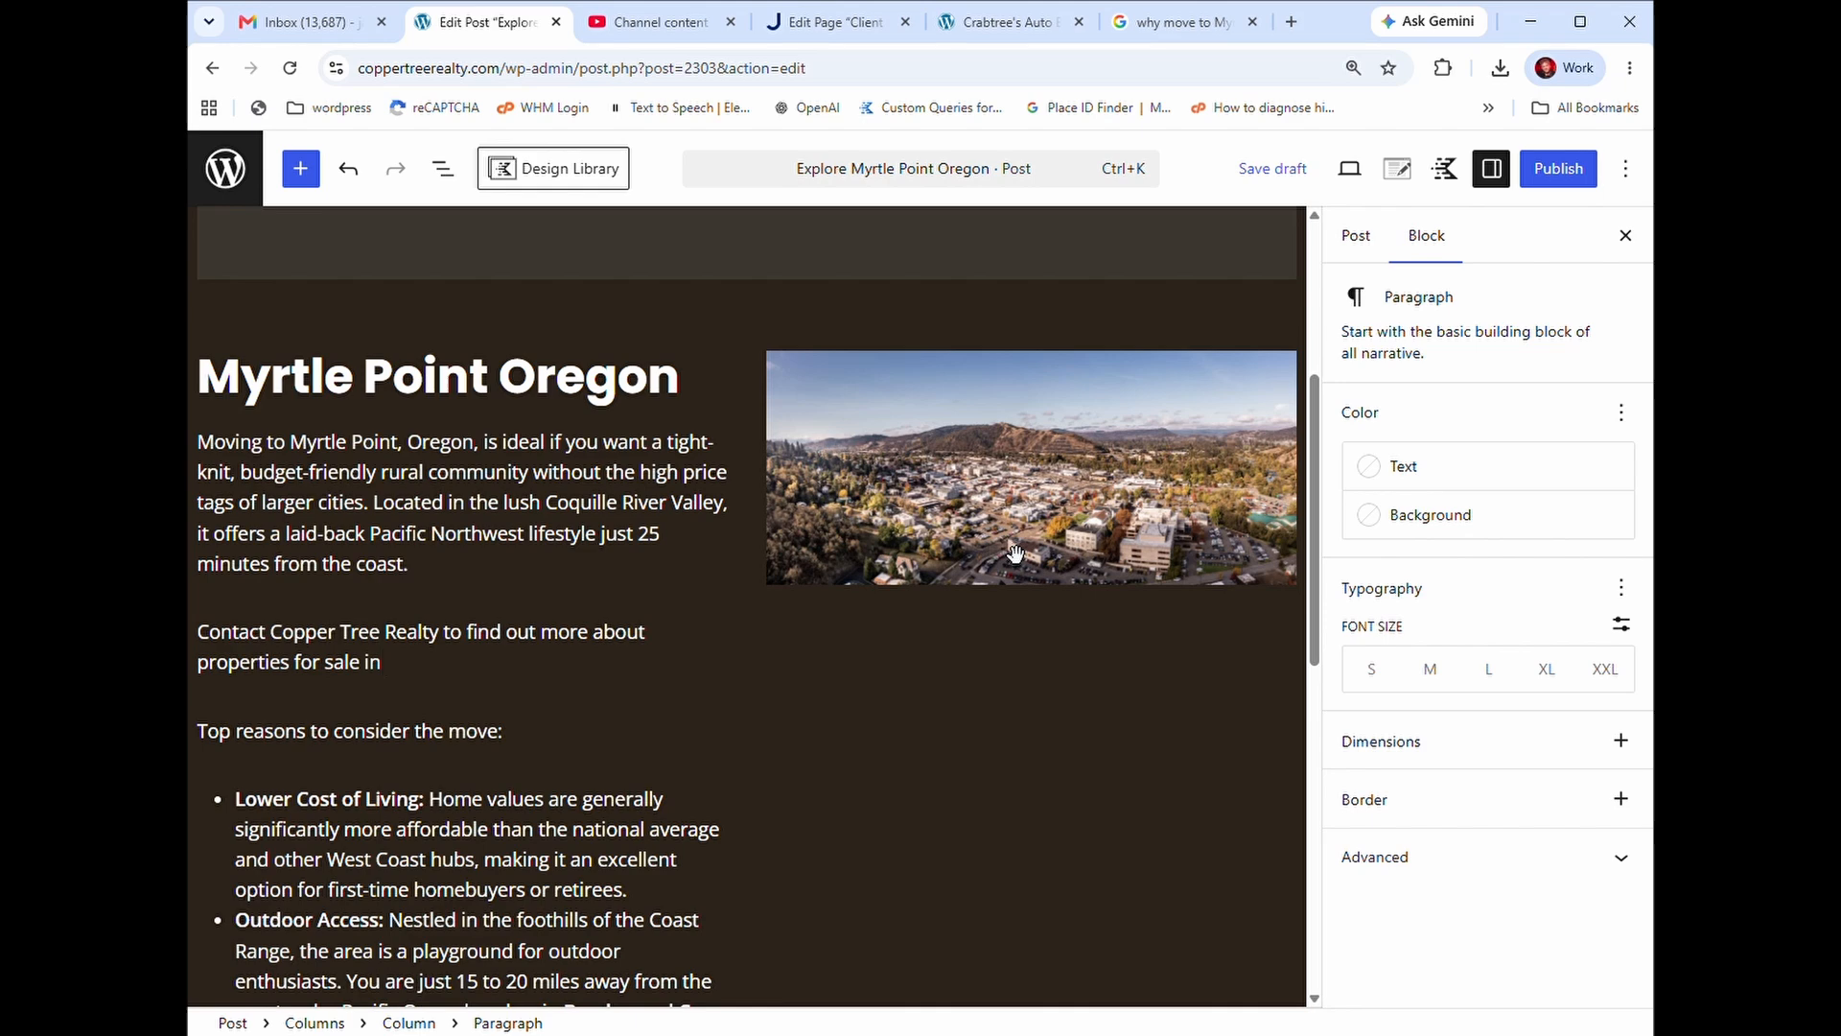
{"action": "key", "text": "ctrl+v"}
{"action": "key", "text": "ctrl+z"}
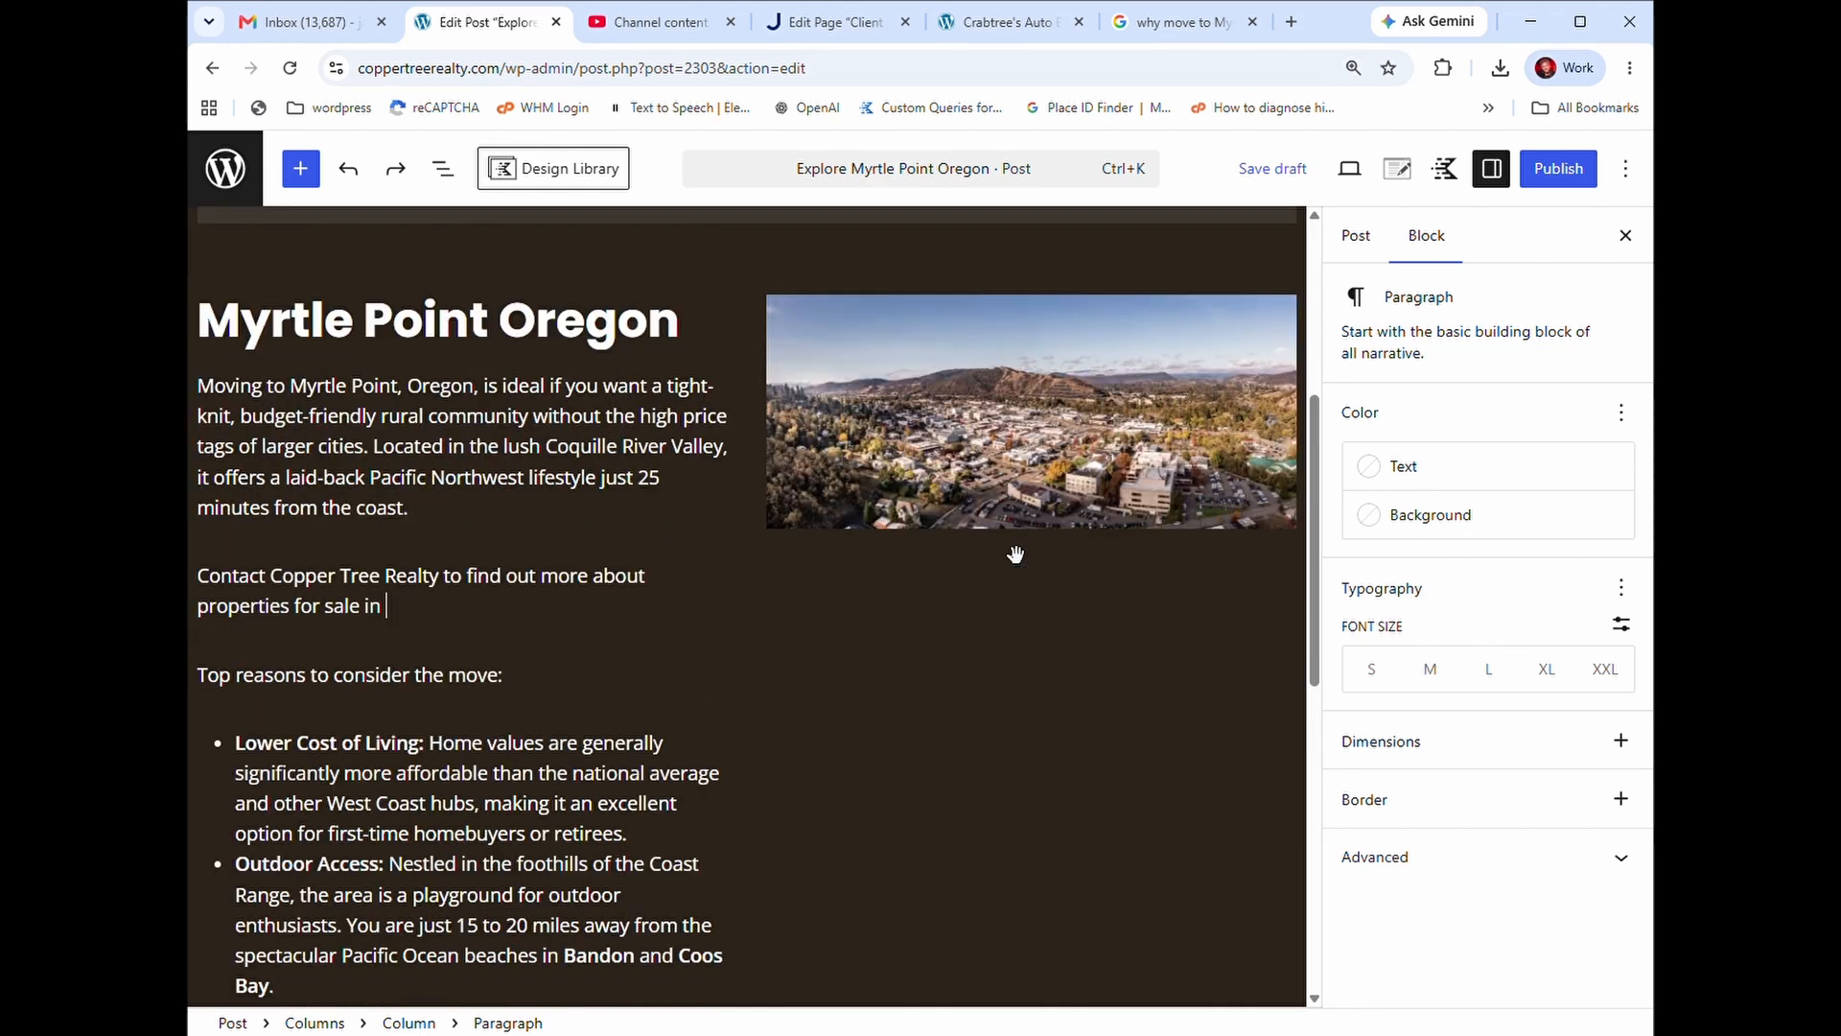
{"action": "type", "text": "Myrtle Point Oregon."}
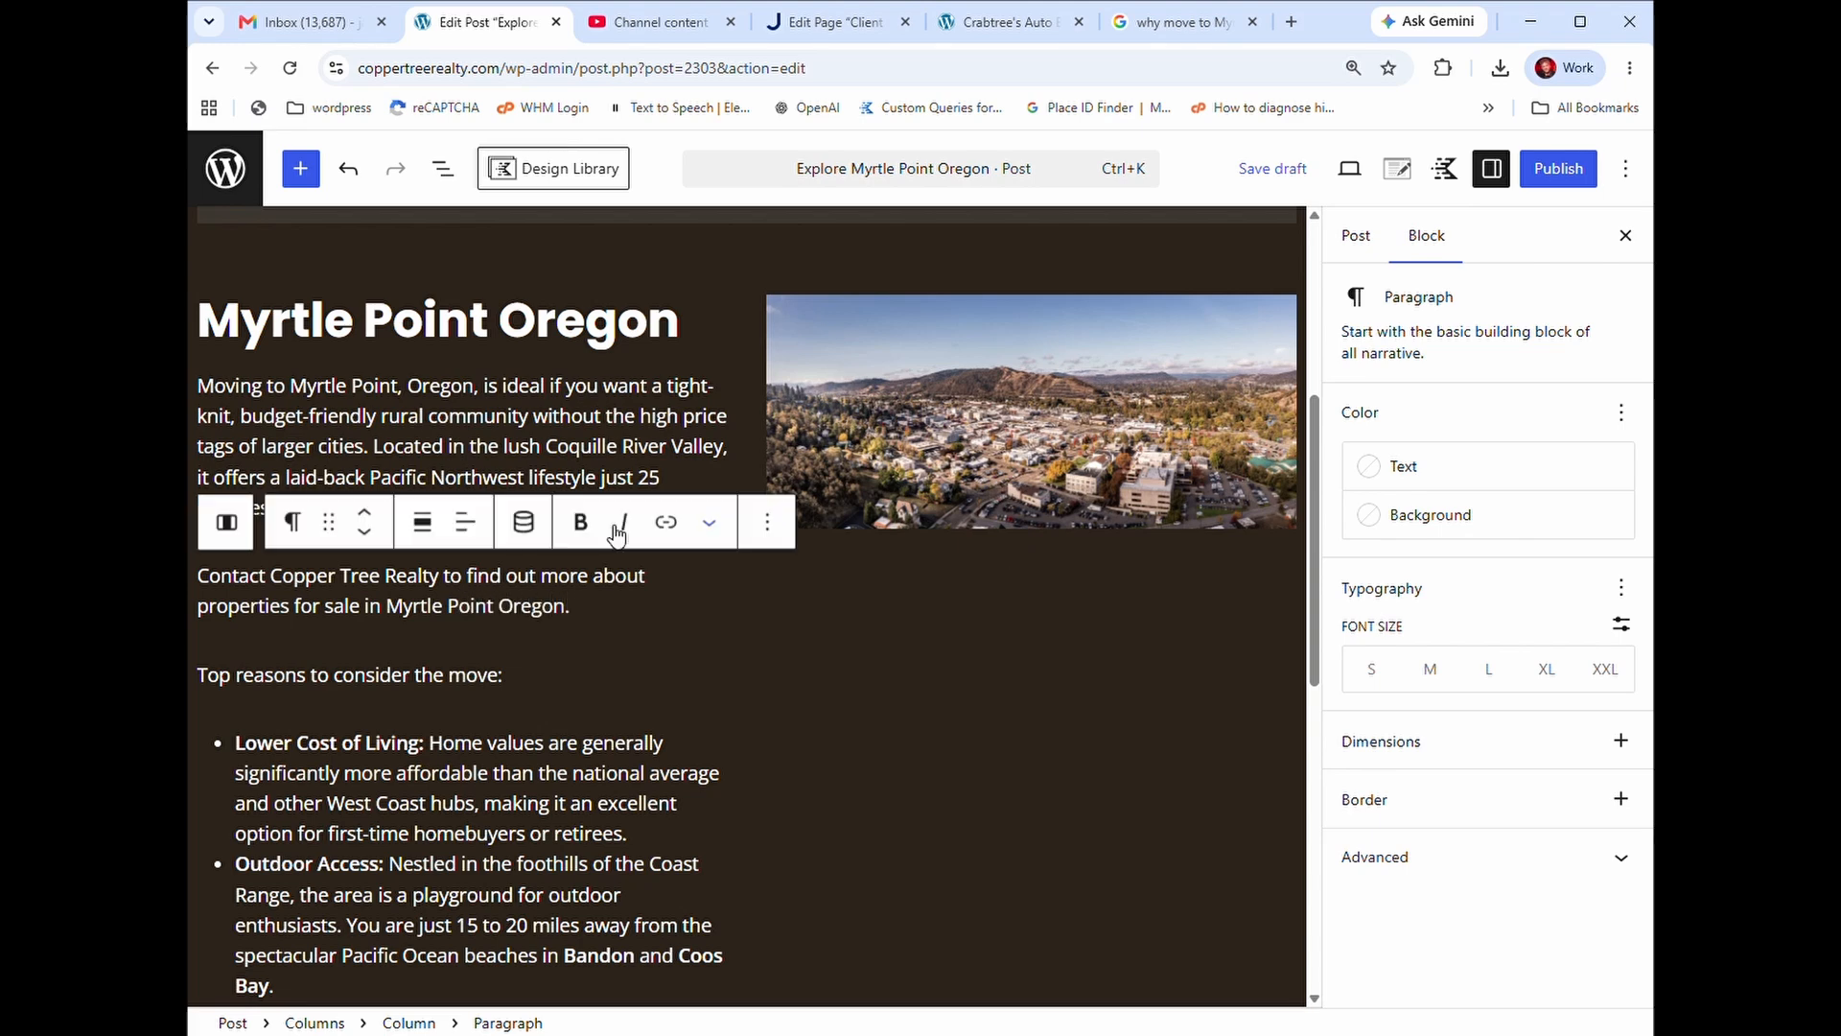
- Link the words "Contact Copper Tree Realty" in the new paragraph to the site's Contact page
{"action": "left_click_drag", "start_coordinate": [566, 607], "coordinate": [213, 579]}
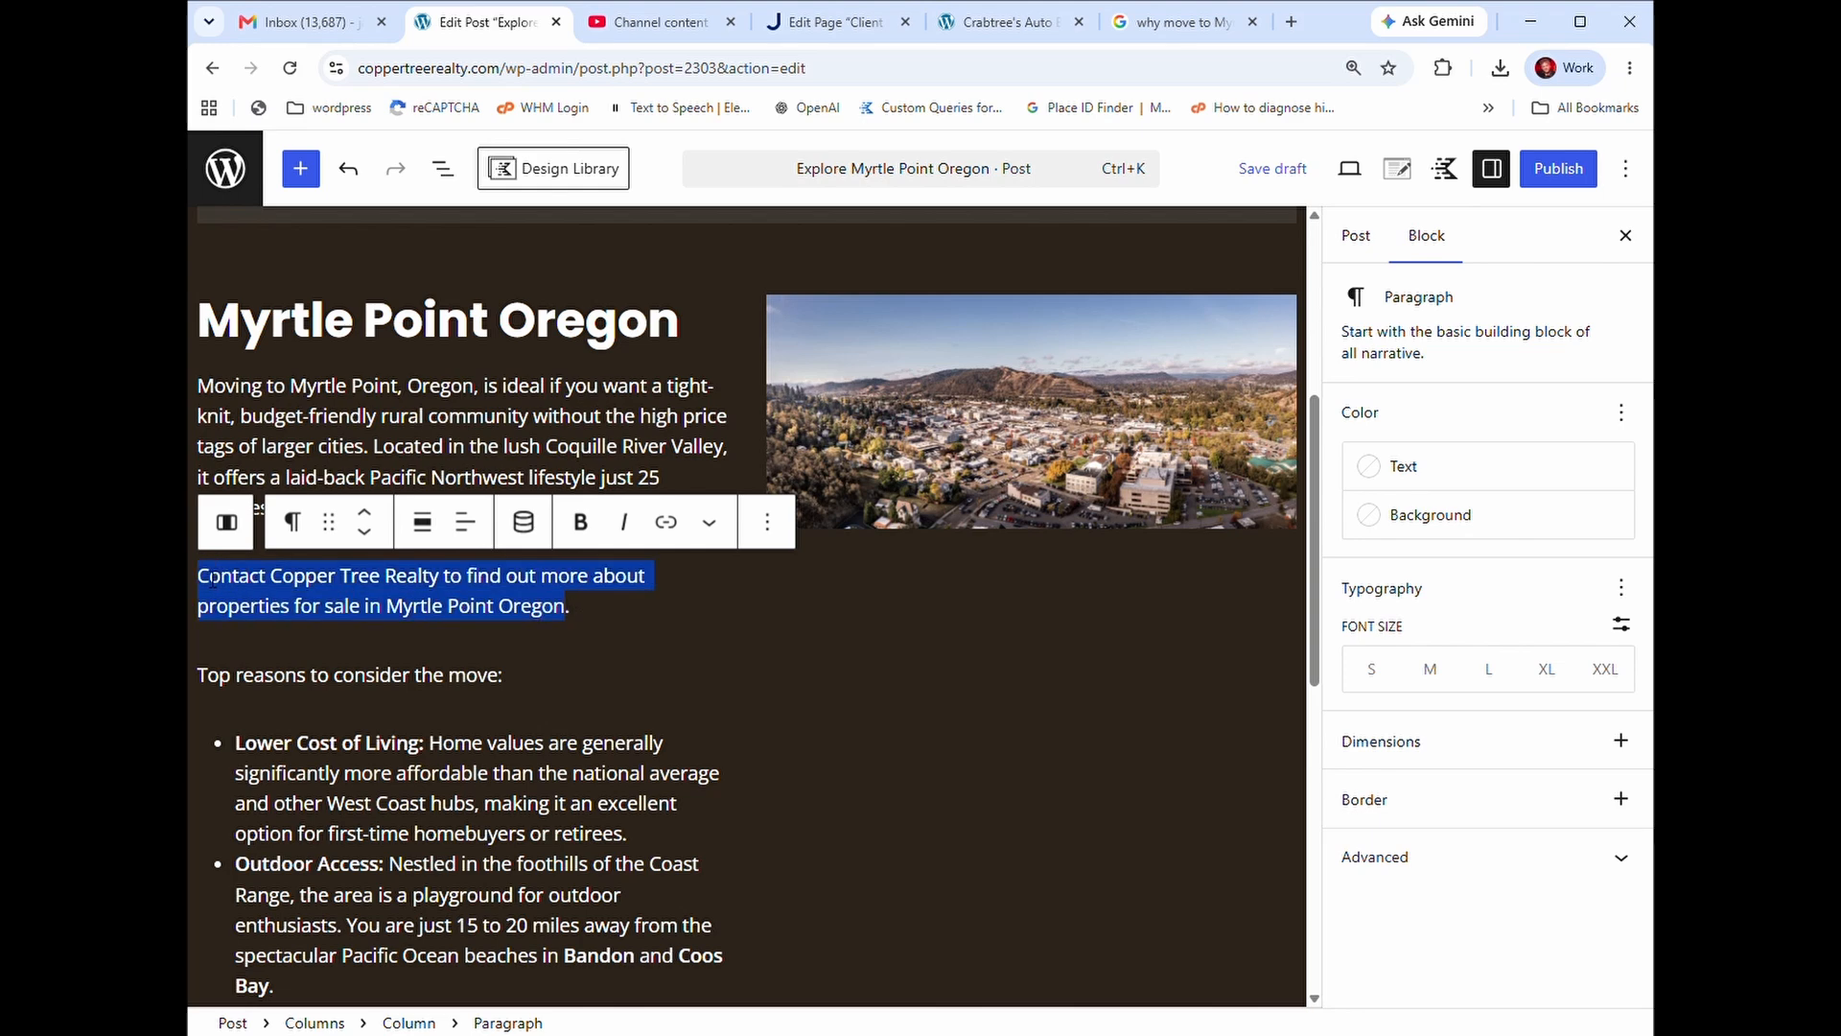
{"action": "left_click", "coordinate": [353, 602]}
{"action": "left_click_drag", "start_coordinate": [439, 575], "coordinate": [213, 580]}
{"action": "left_click", "coordinate": [670, 526]}
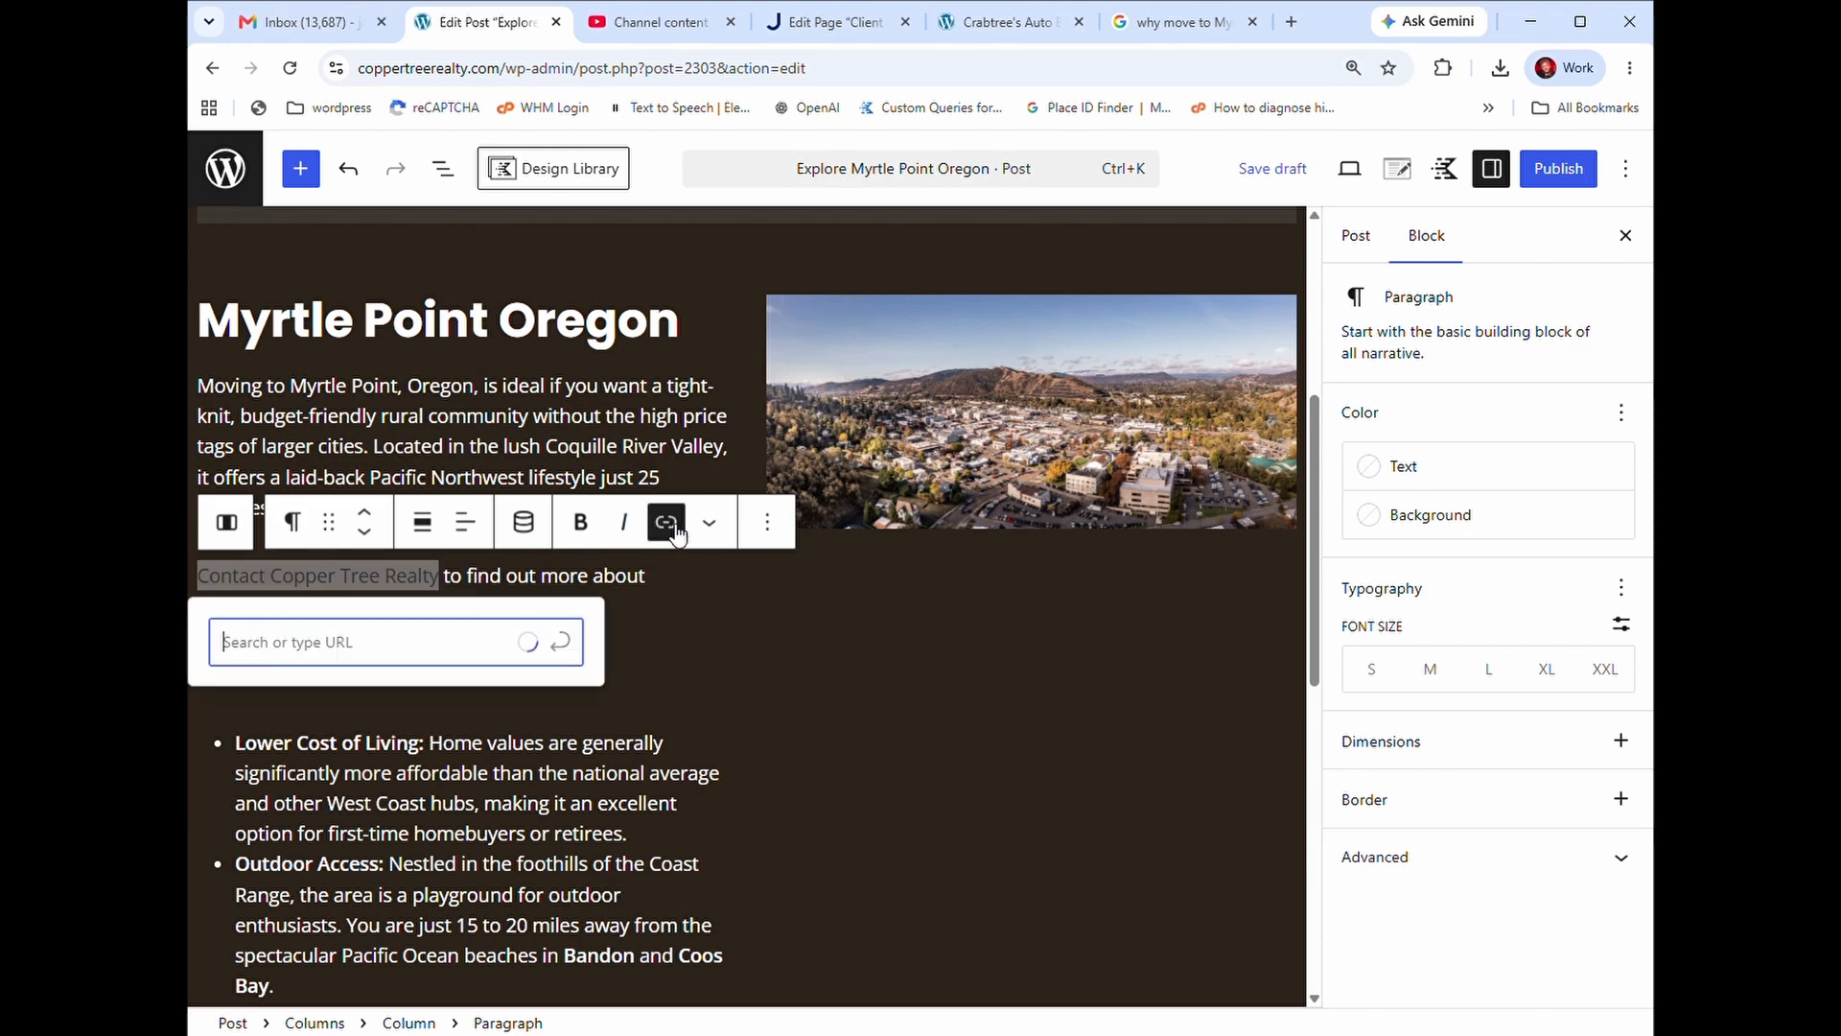
{"action": "type", "text": "conte"}
{"action": "type", "text": "ct"}
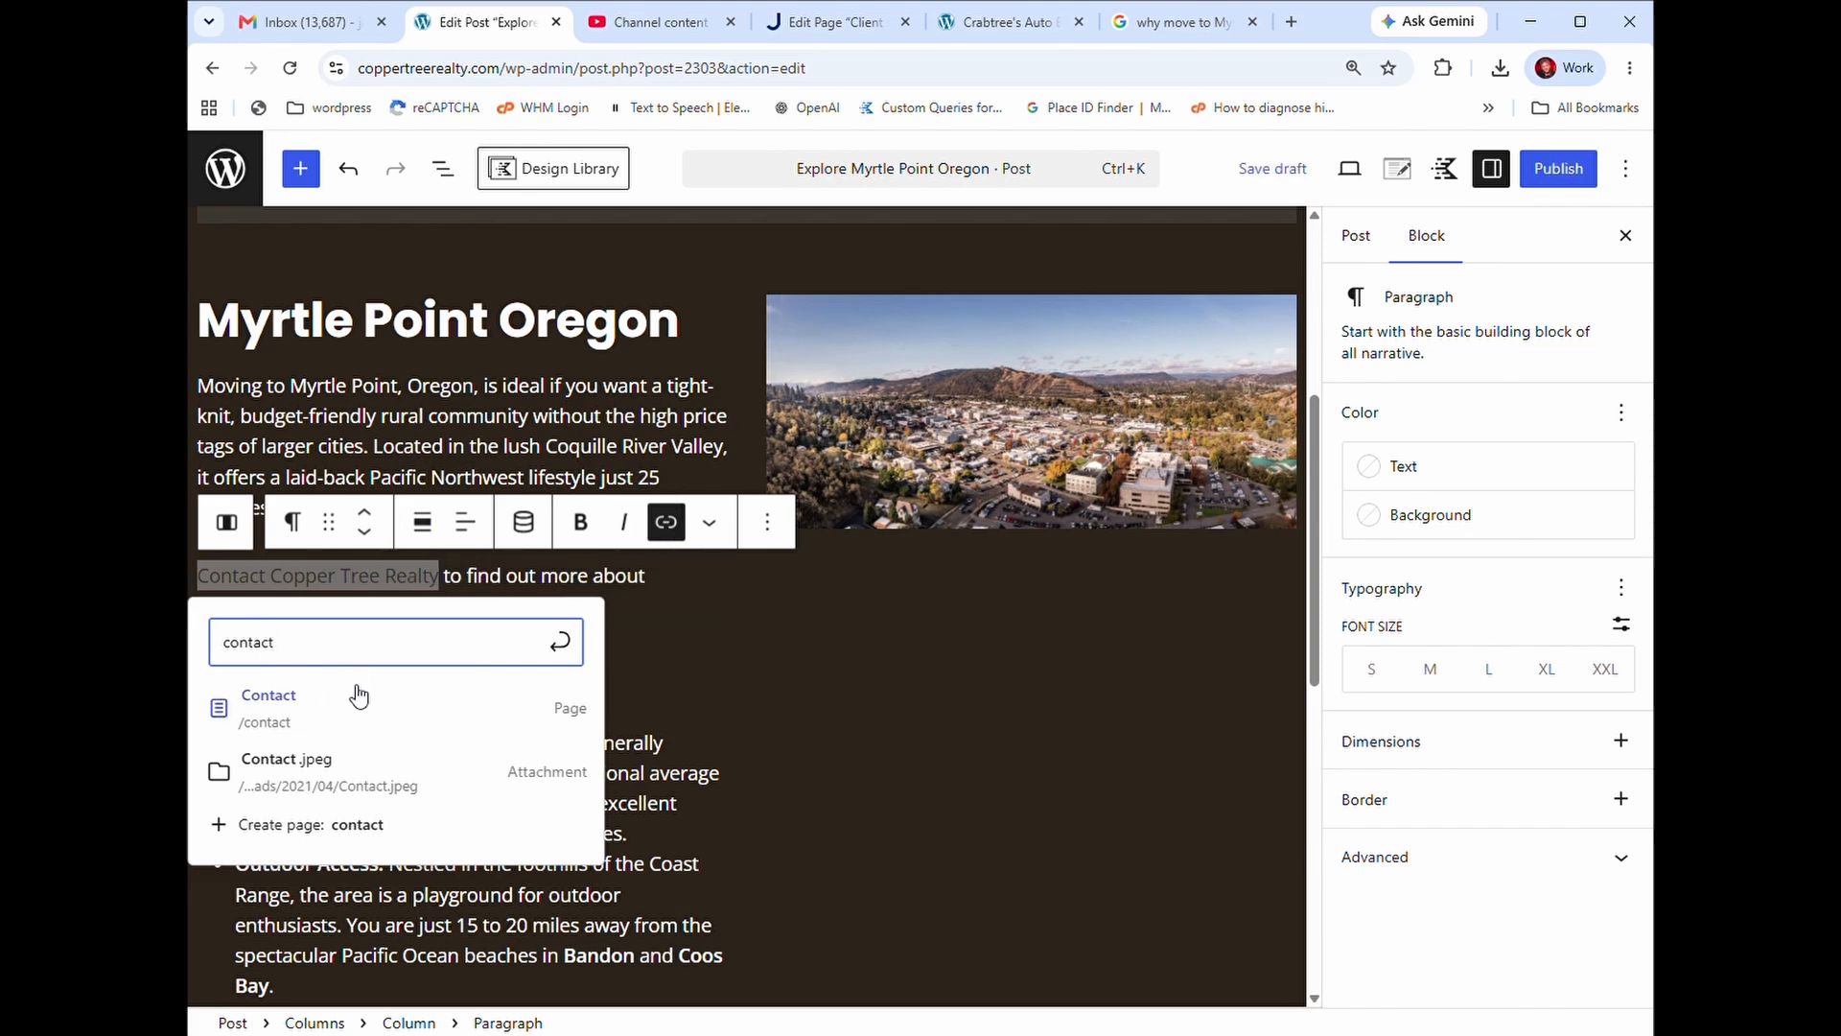
{"action": "left_click", "coordinate": [288, 702]}
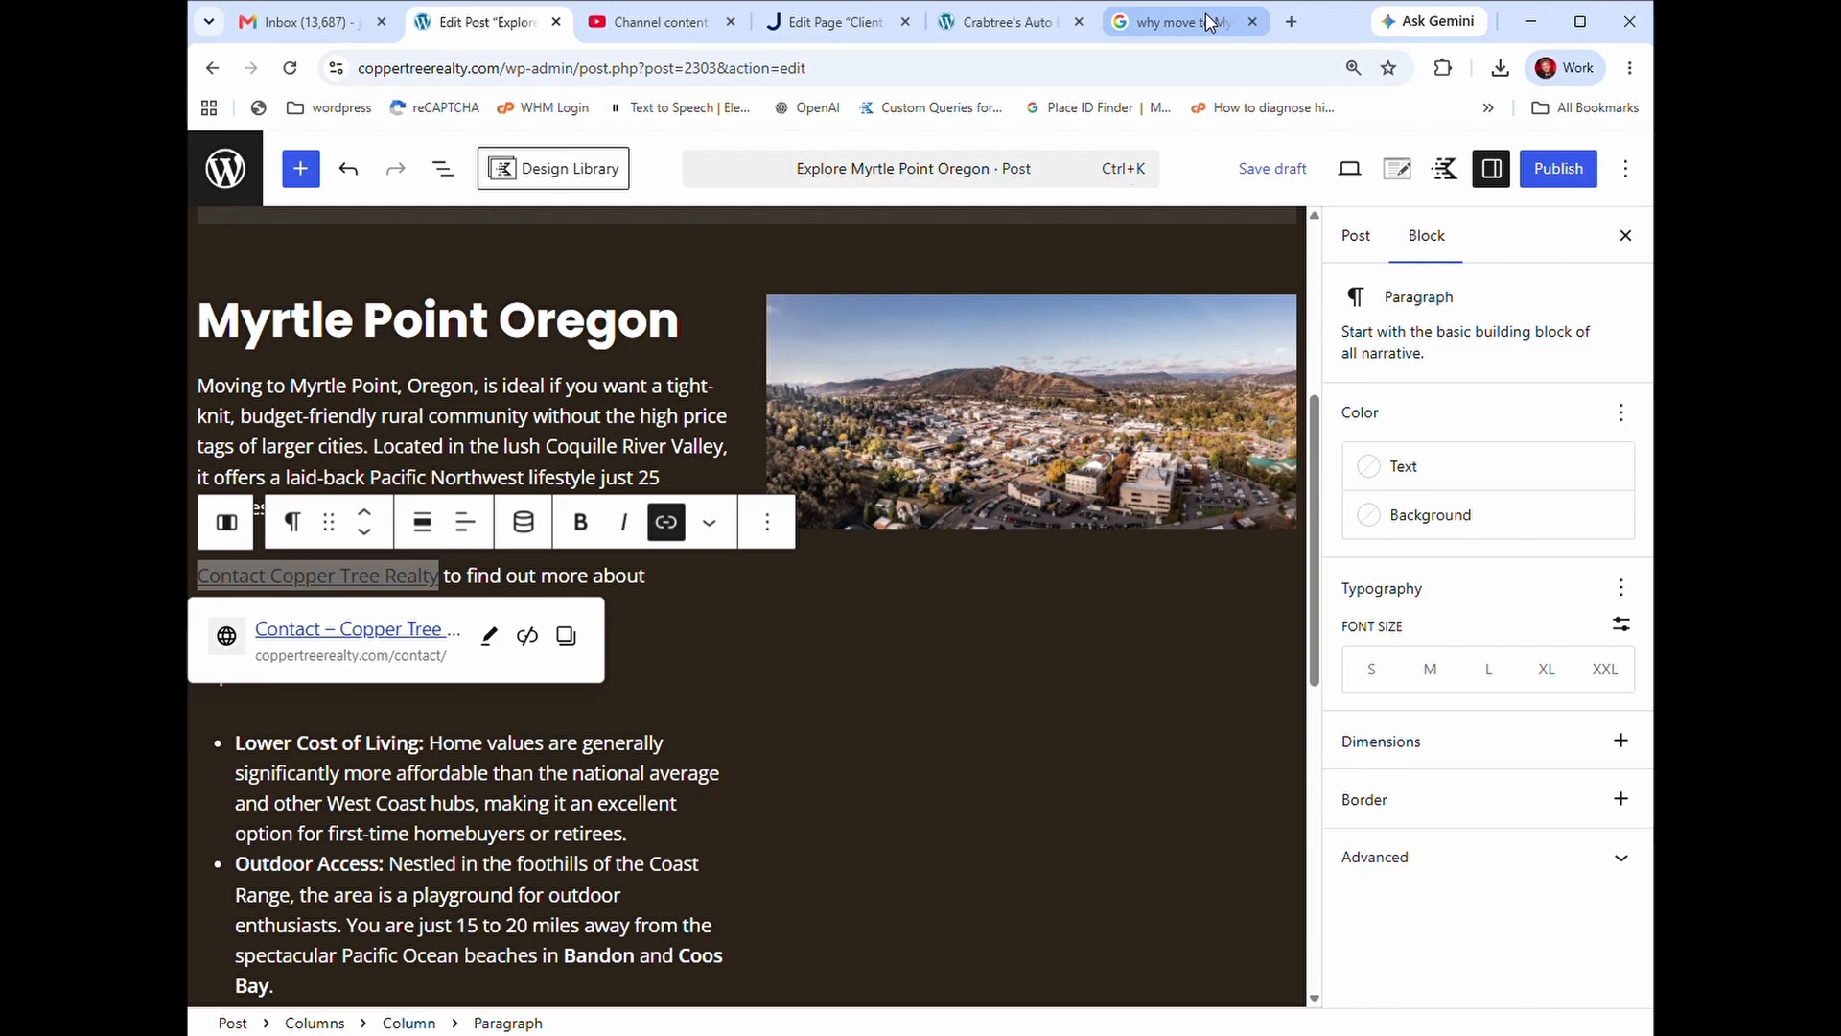
- Start replacing the image beside the Myrtle Point Oregon text and search Pexels for "myrtle point oregon"
{"action": "left_click", "coordinate": [1029, 482]}
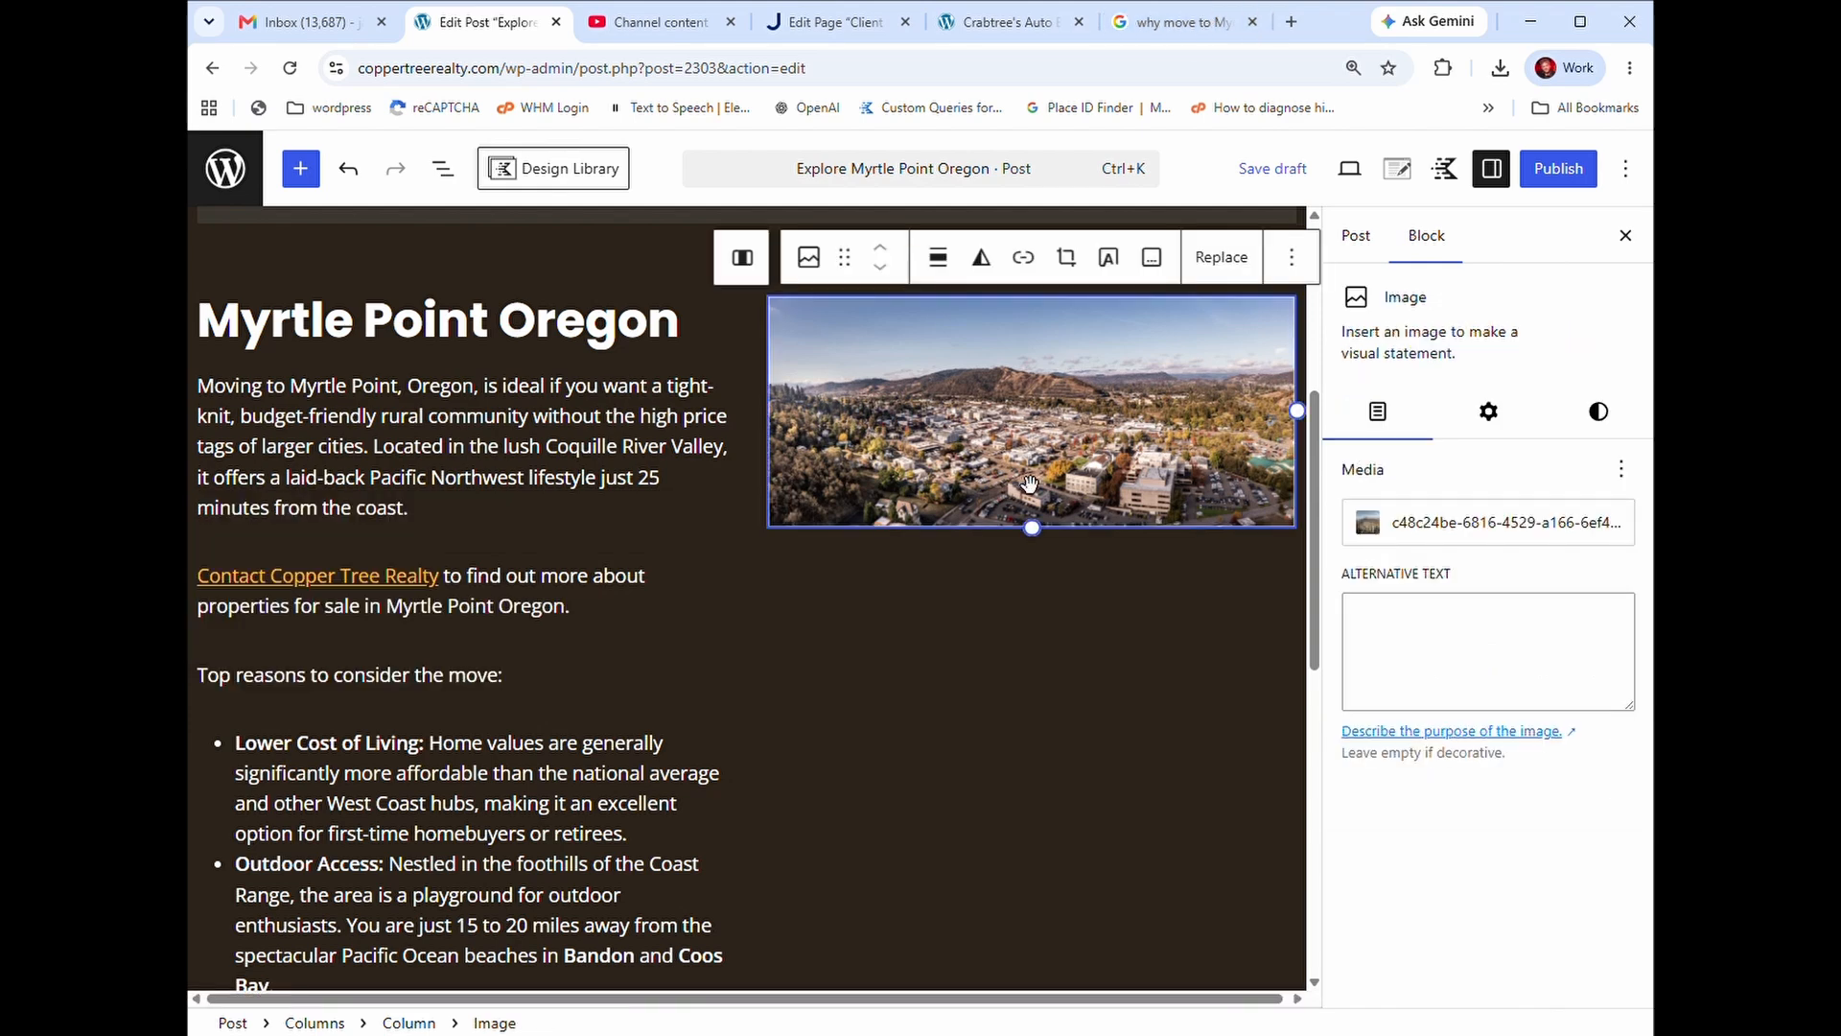
{"action": "left_click", "coordinate": [1222, 257]}
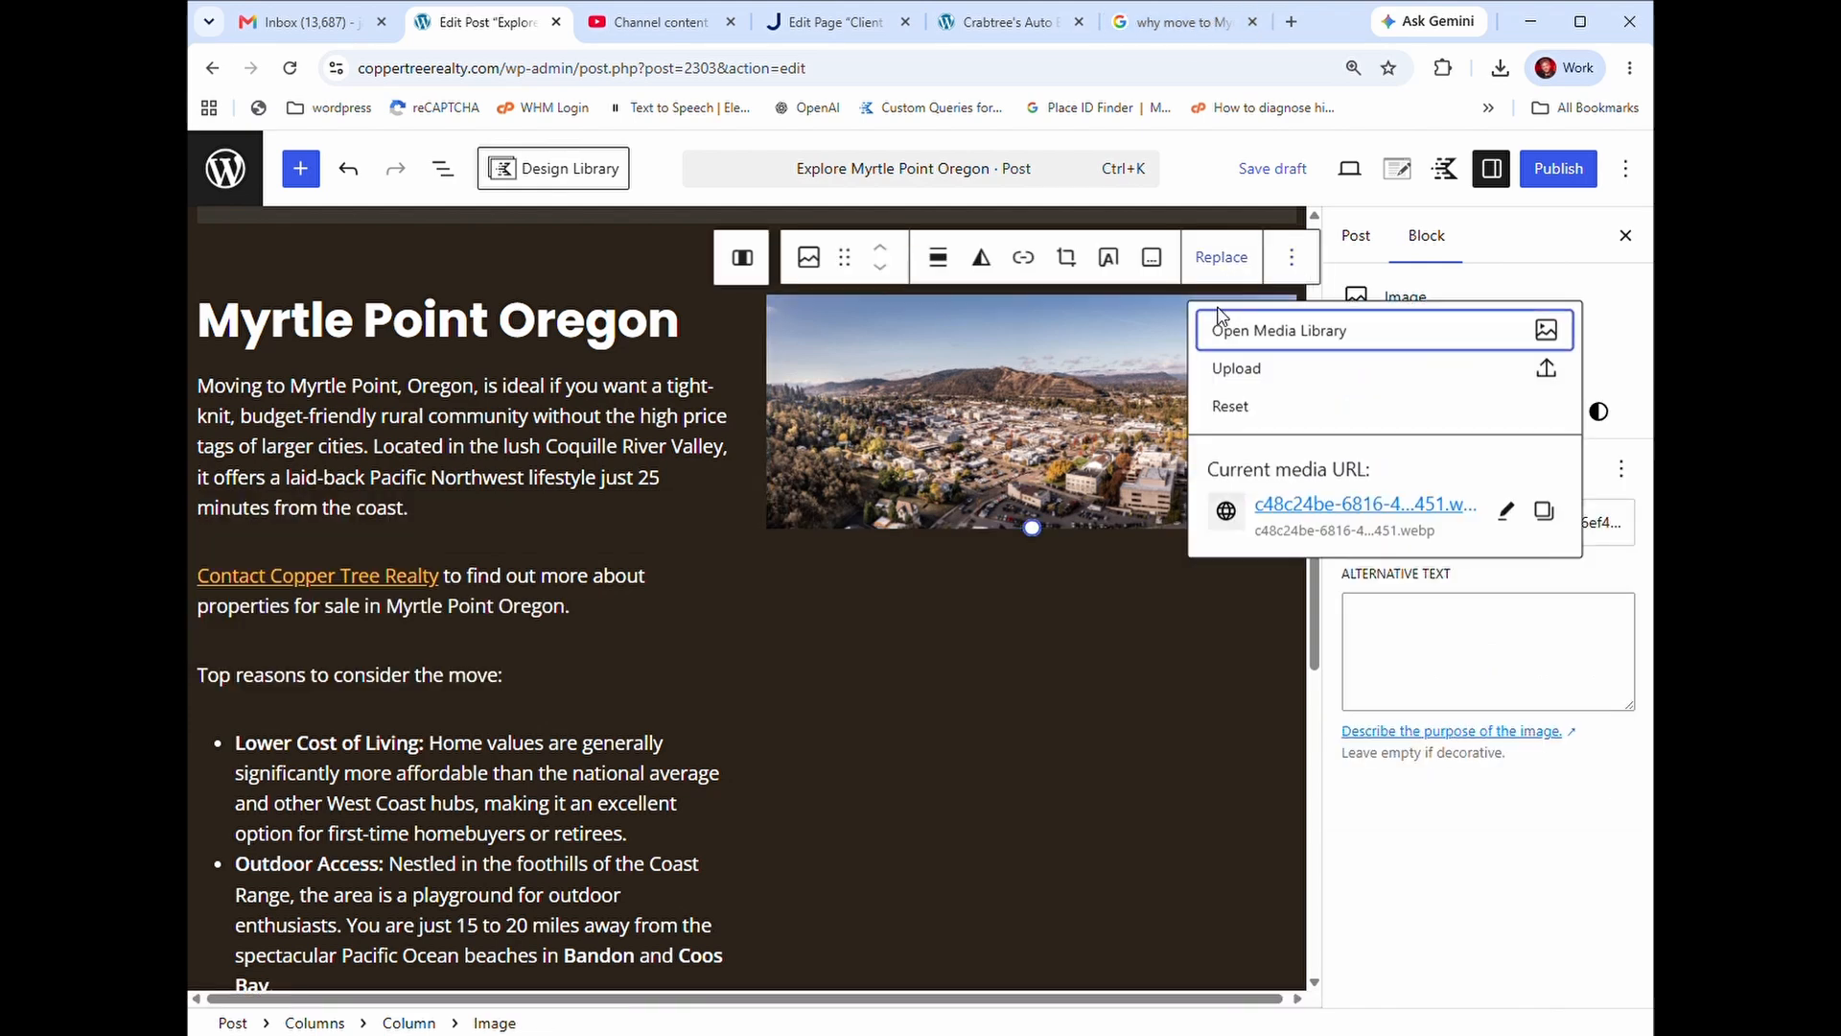
{"action": "left_click", "coordinate": [1266, 332]}
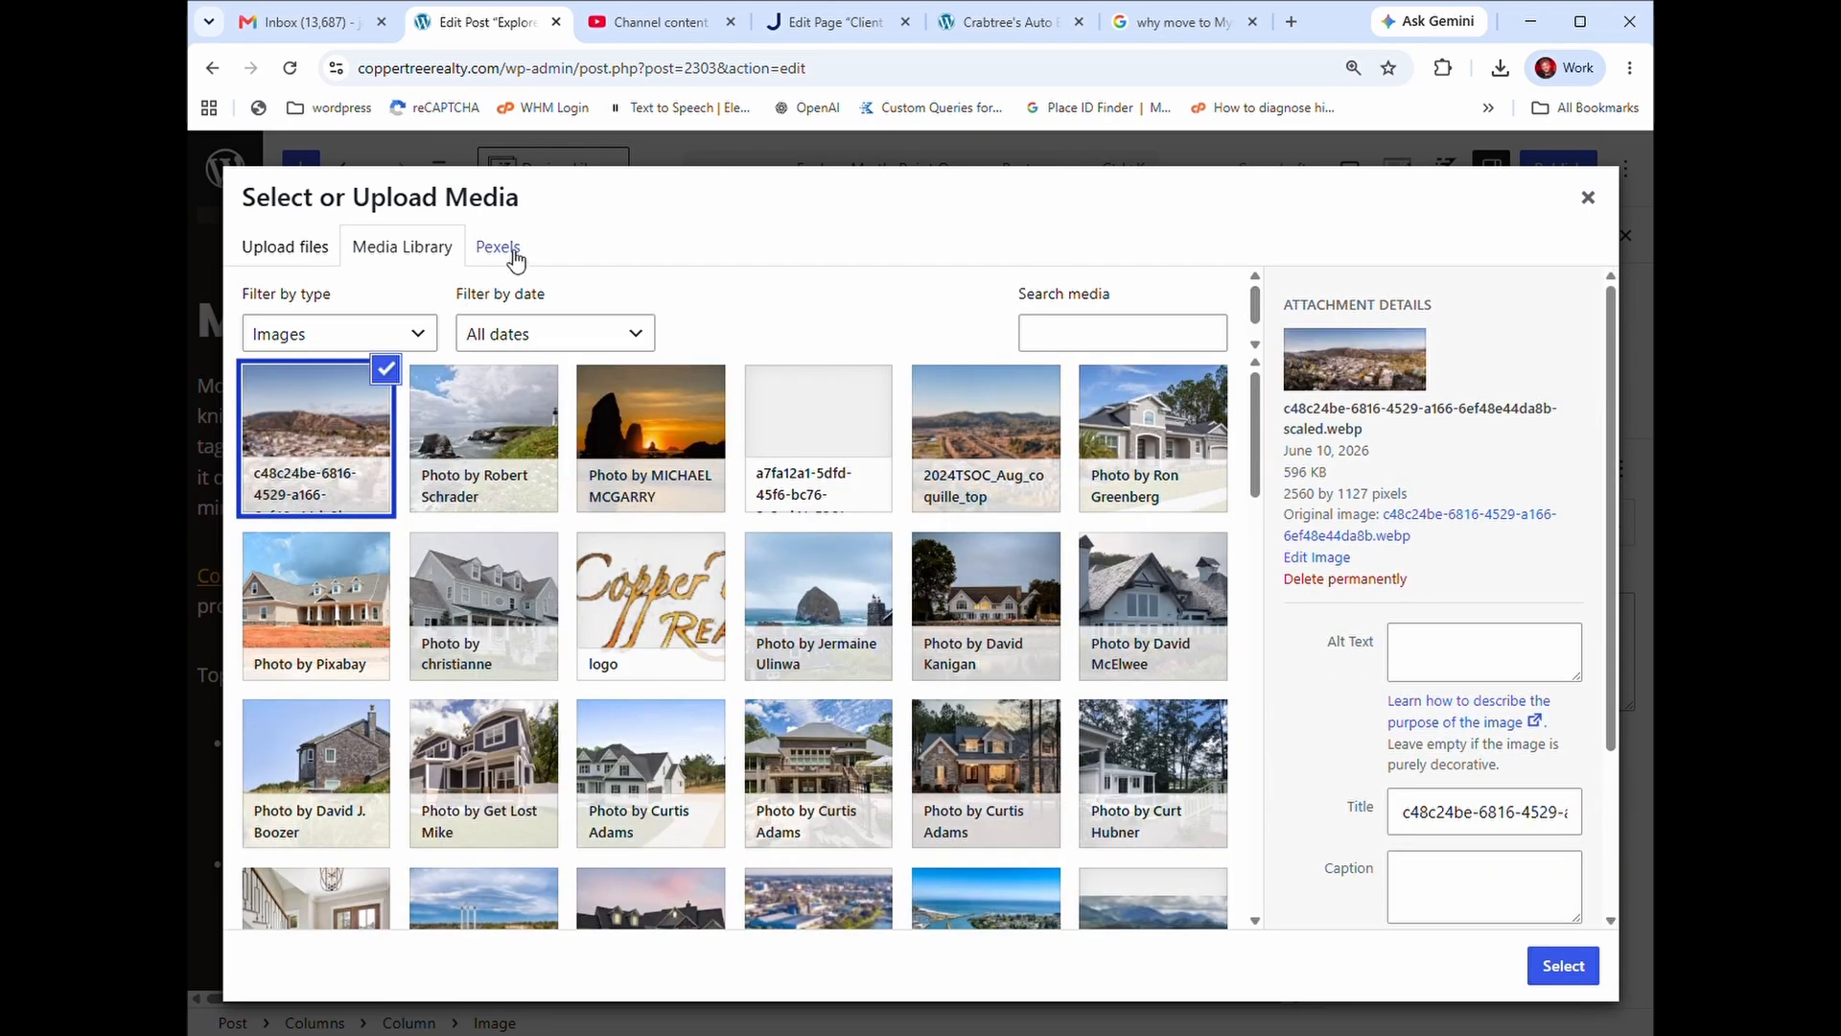
{"action": "left_click", "coordinate": [514, 253]}
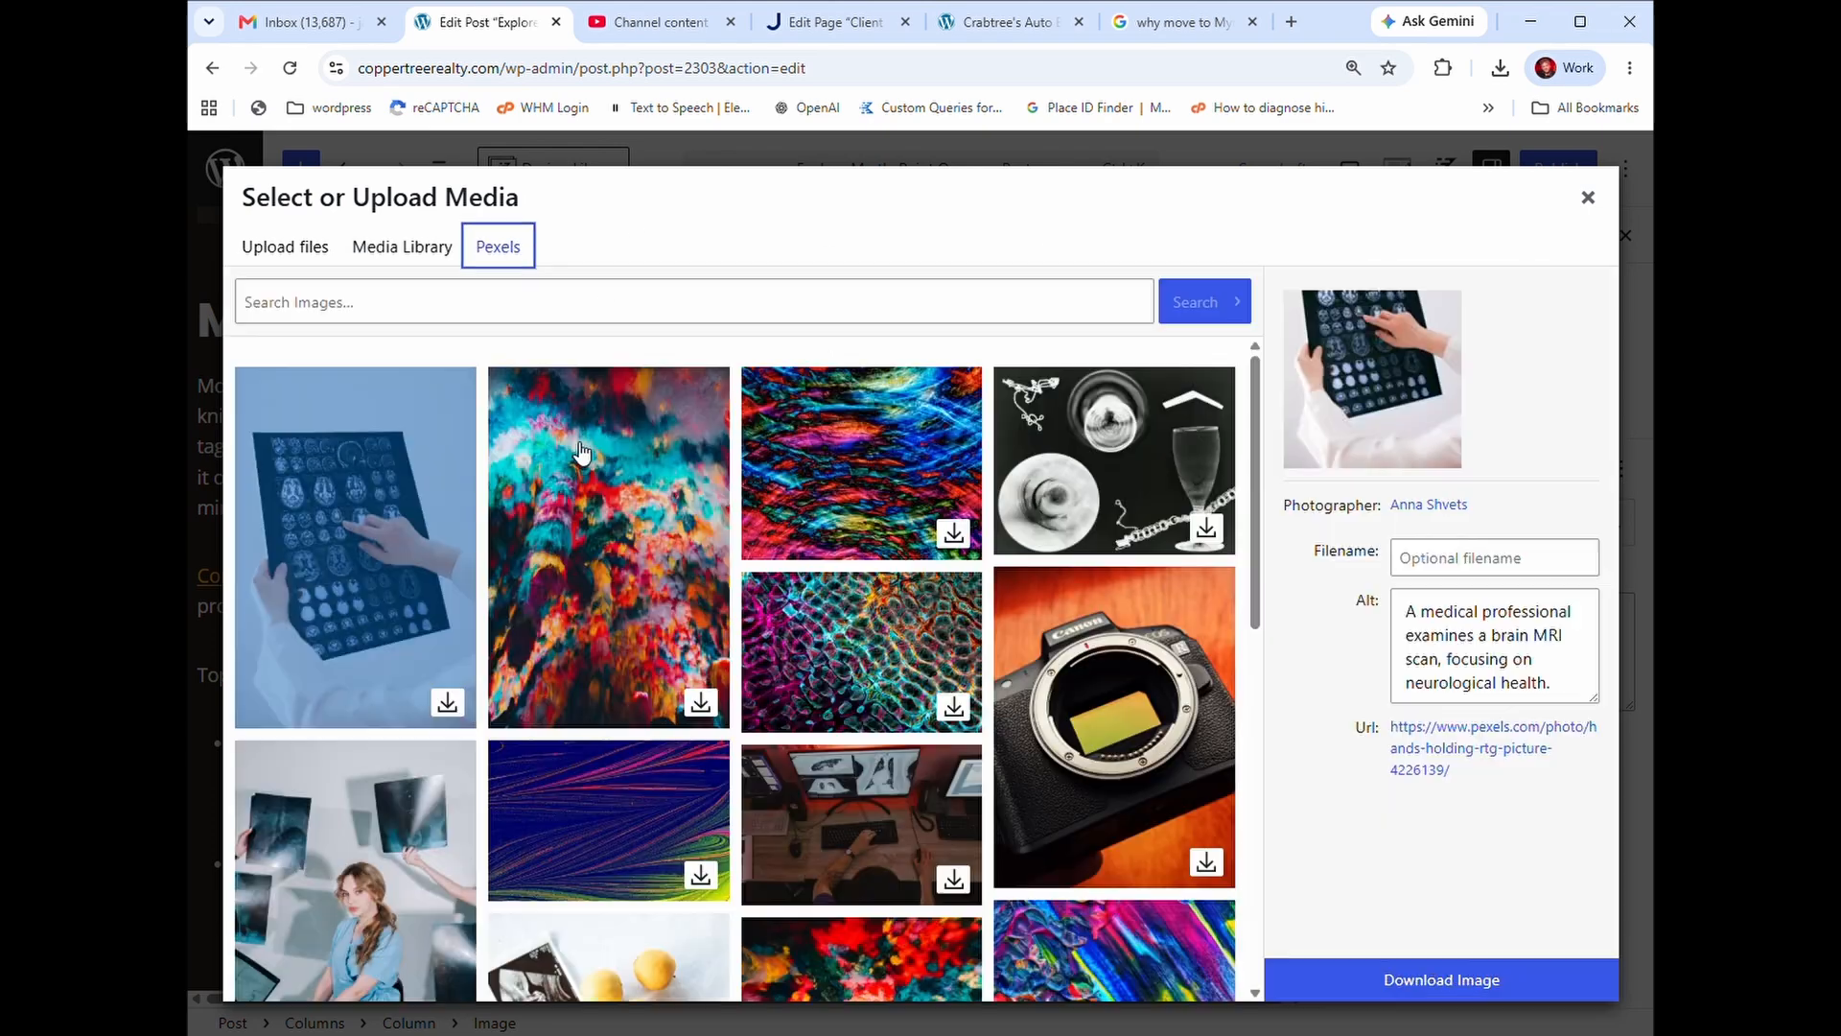
{"action": "left_click", "coordinate": [798, 285]}
{"action": "type", "text": "myrtle"}
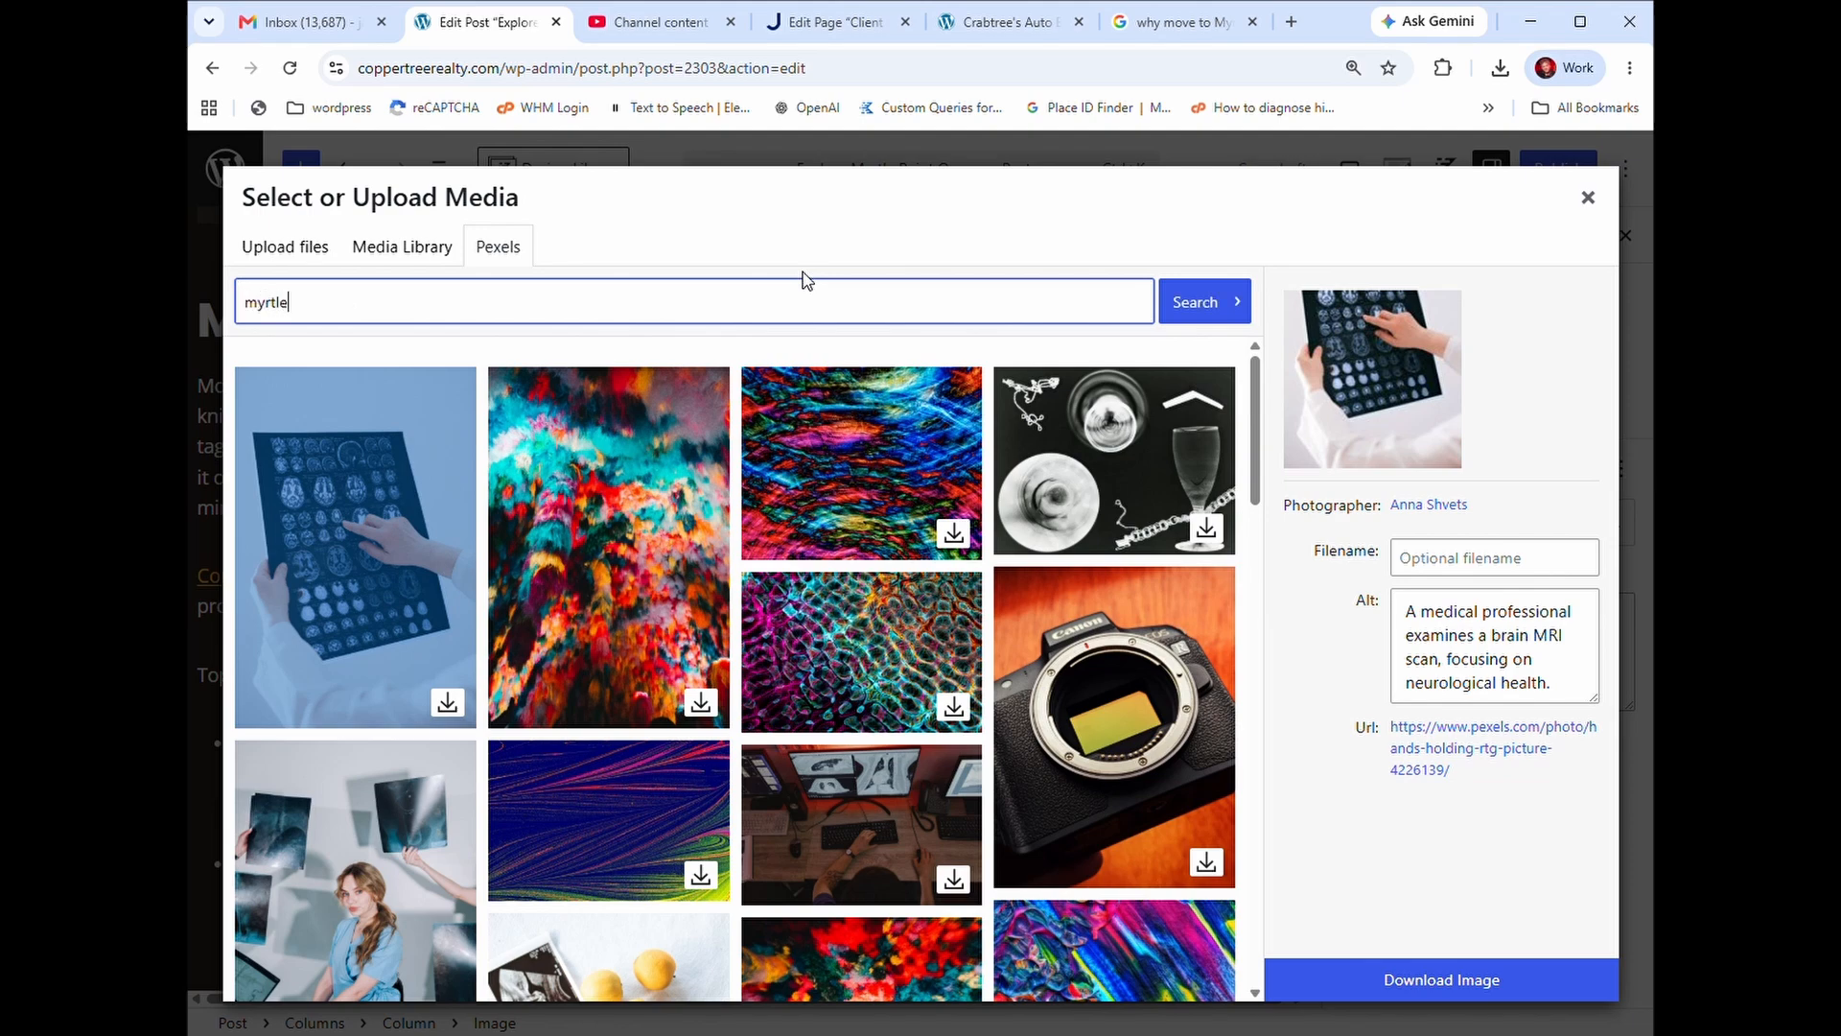
{"action": "type", "text": " point oregon"}
{"action": "key", "text": "Return"}
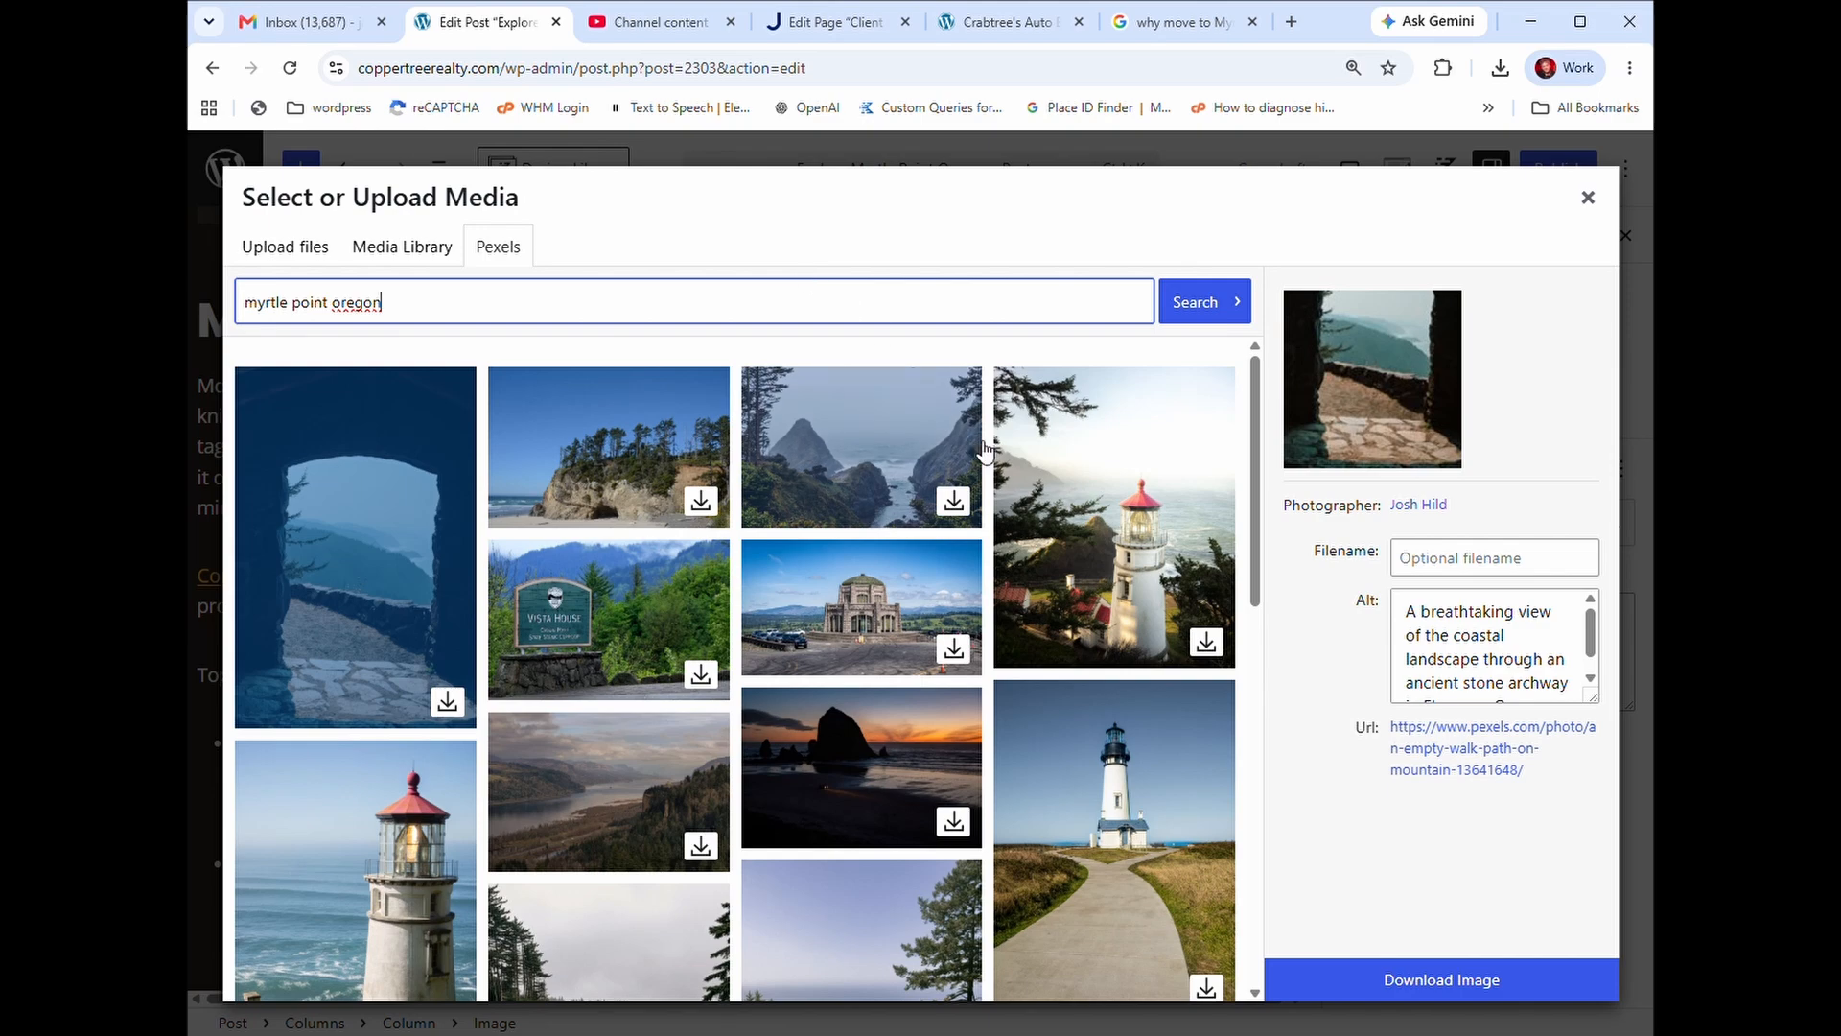
- Download the Pexels photo of the Oregon beach with a cliff and sea stacks and insert it as the replacement image
{"action": "scroll", "coordinate": [985, 450], "scroll_direction": "down", "scroll_amount": 7}
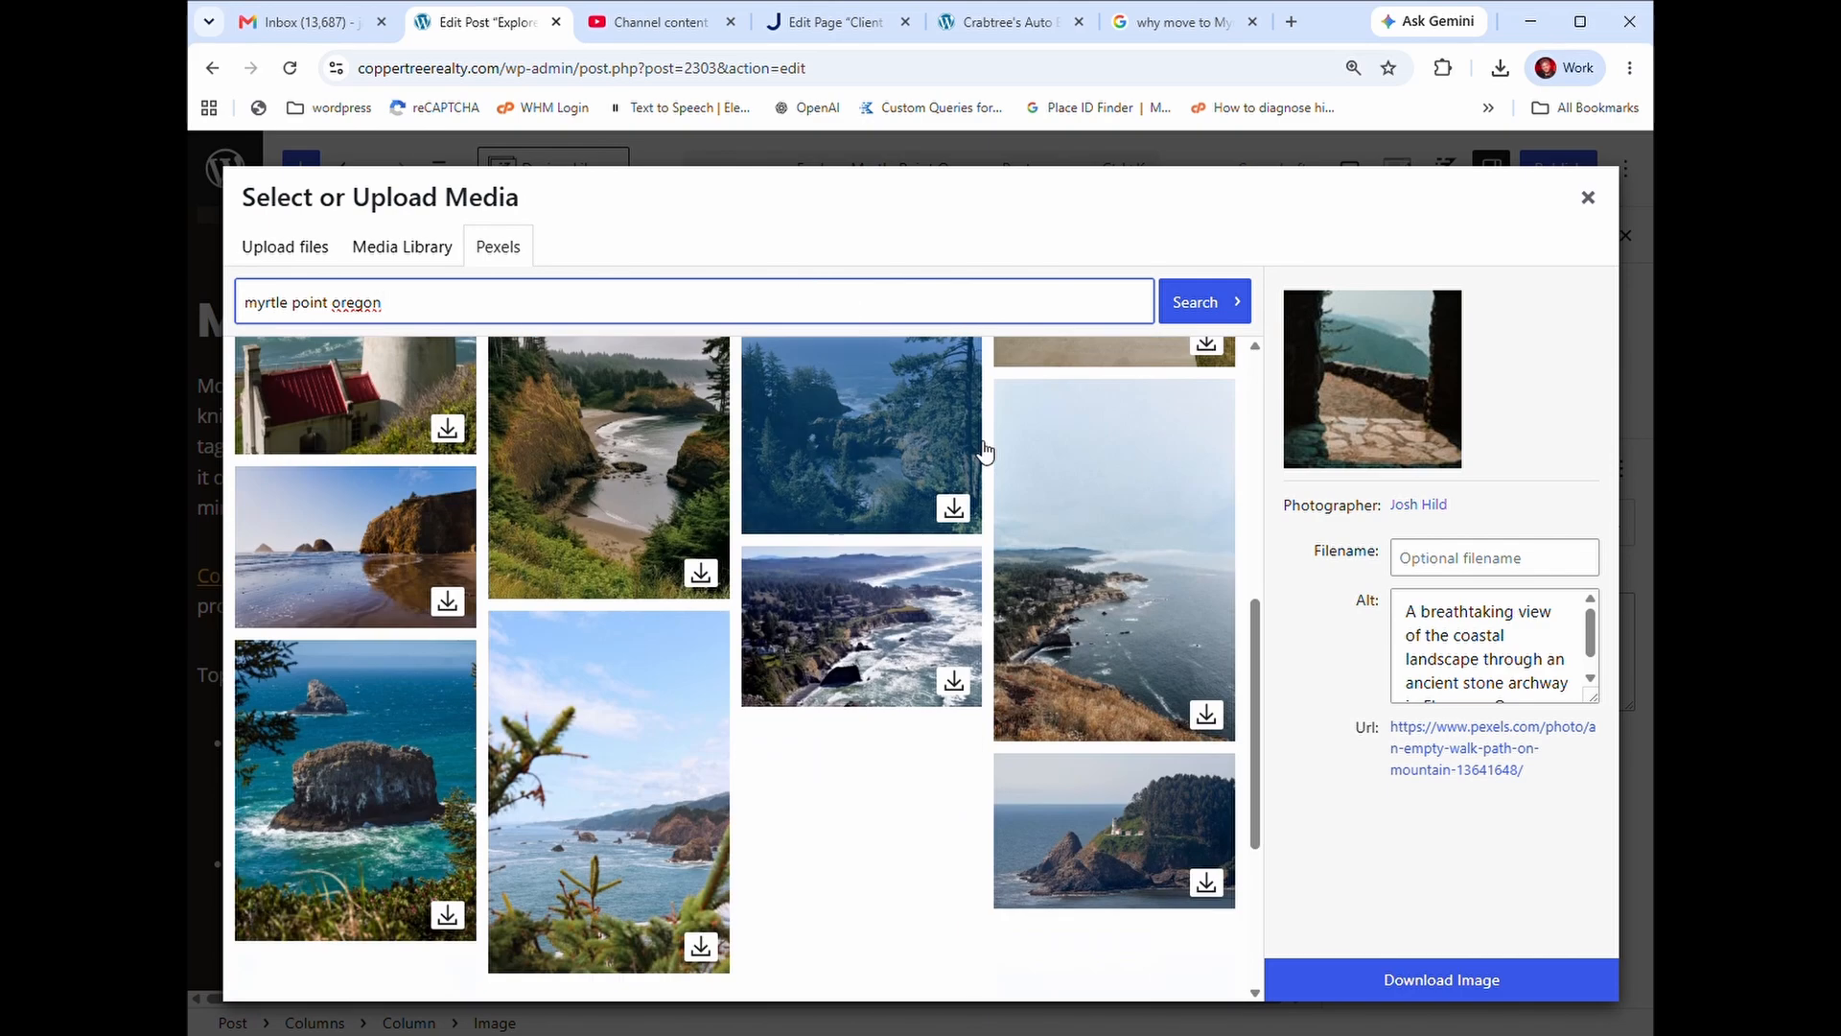
{"action": "scroll", "coordinate": [983, 450], "scroll_direction": "down", "scroll_amount": 4}
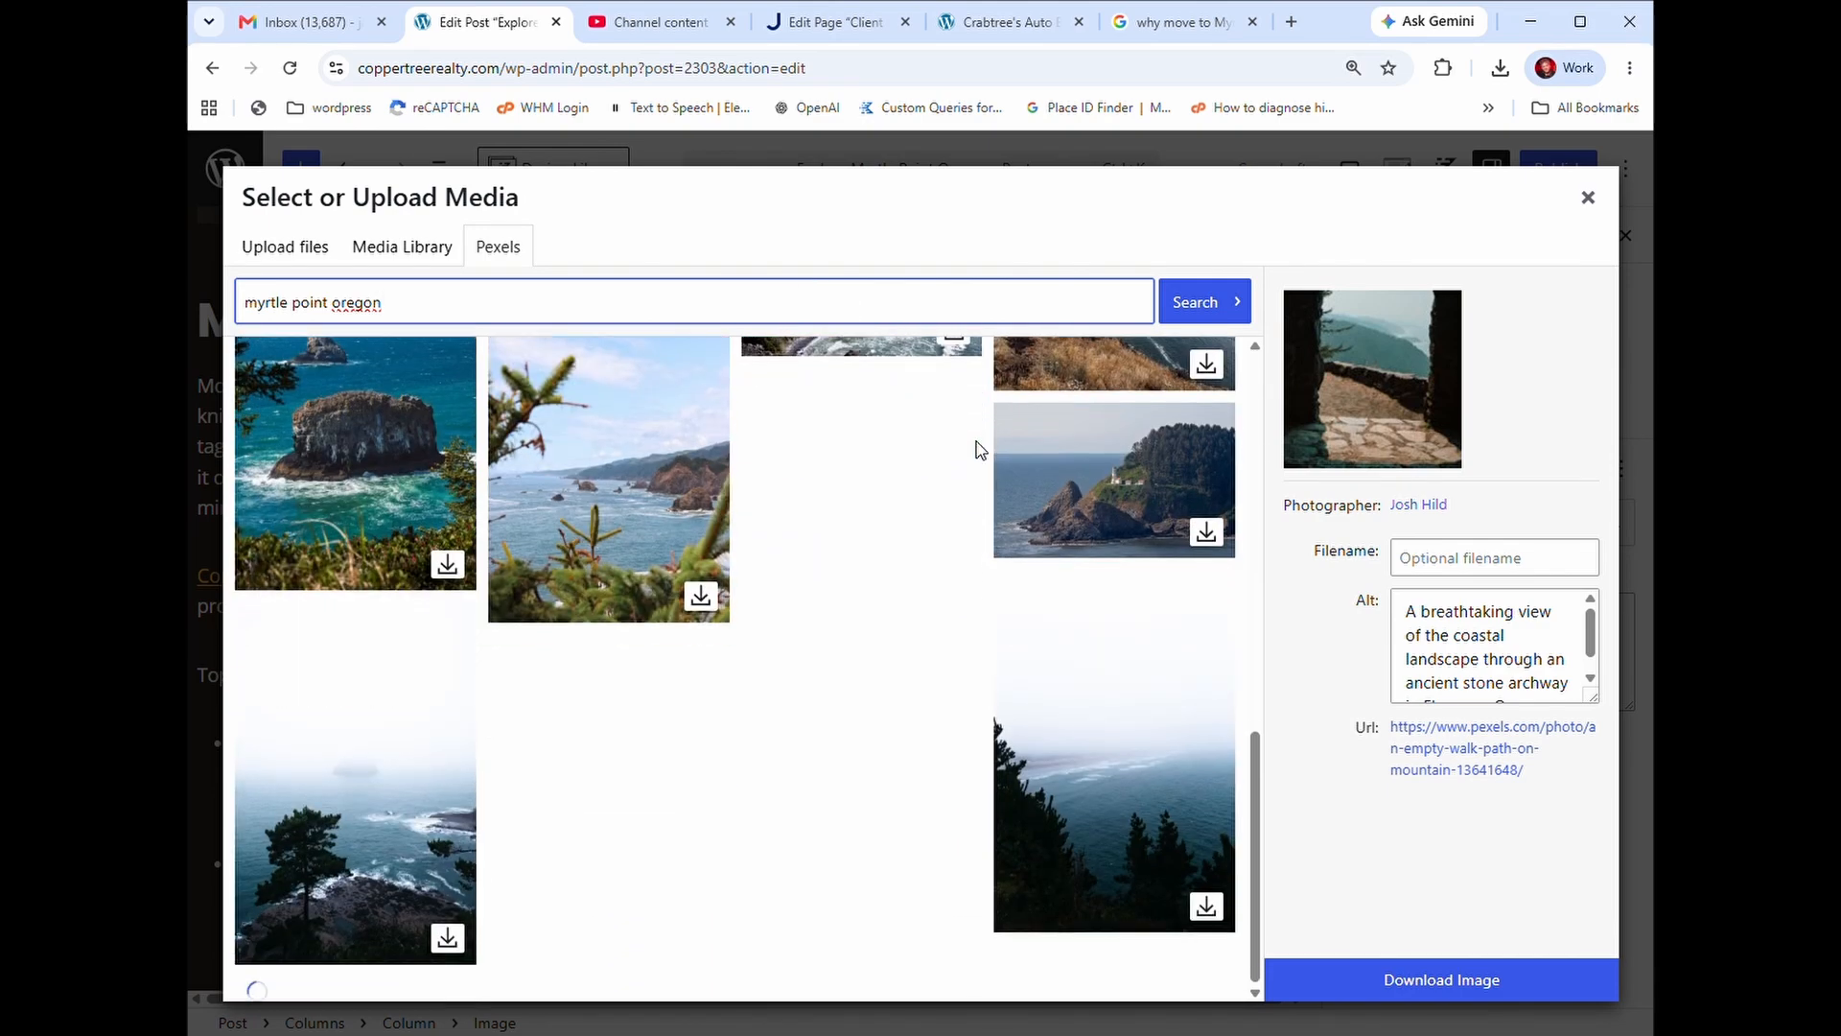
{"action": "scroll", "coordinate": [982, 451], "scroll_direction": "up", "scroll_amount": 3}
{"action": "scroll", "coordinate": [985, 450], "scroll_direction": "up", "scroll_amount": 3}
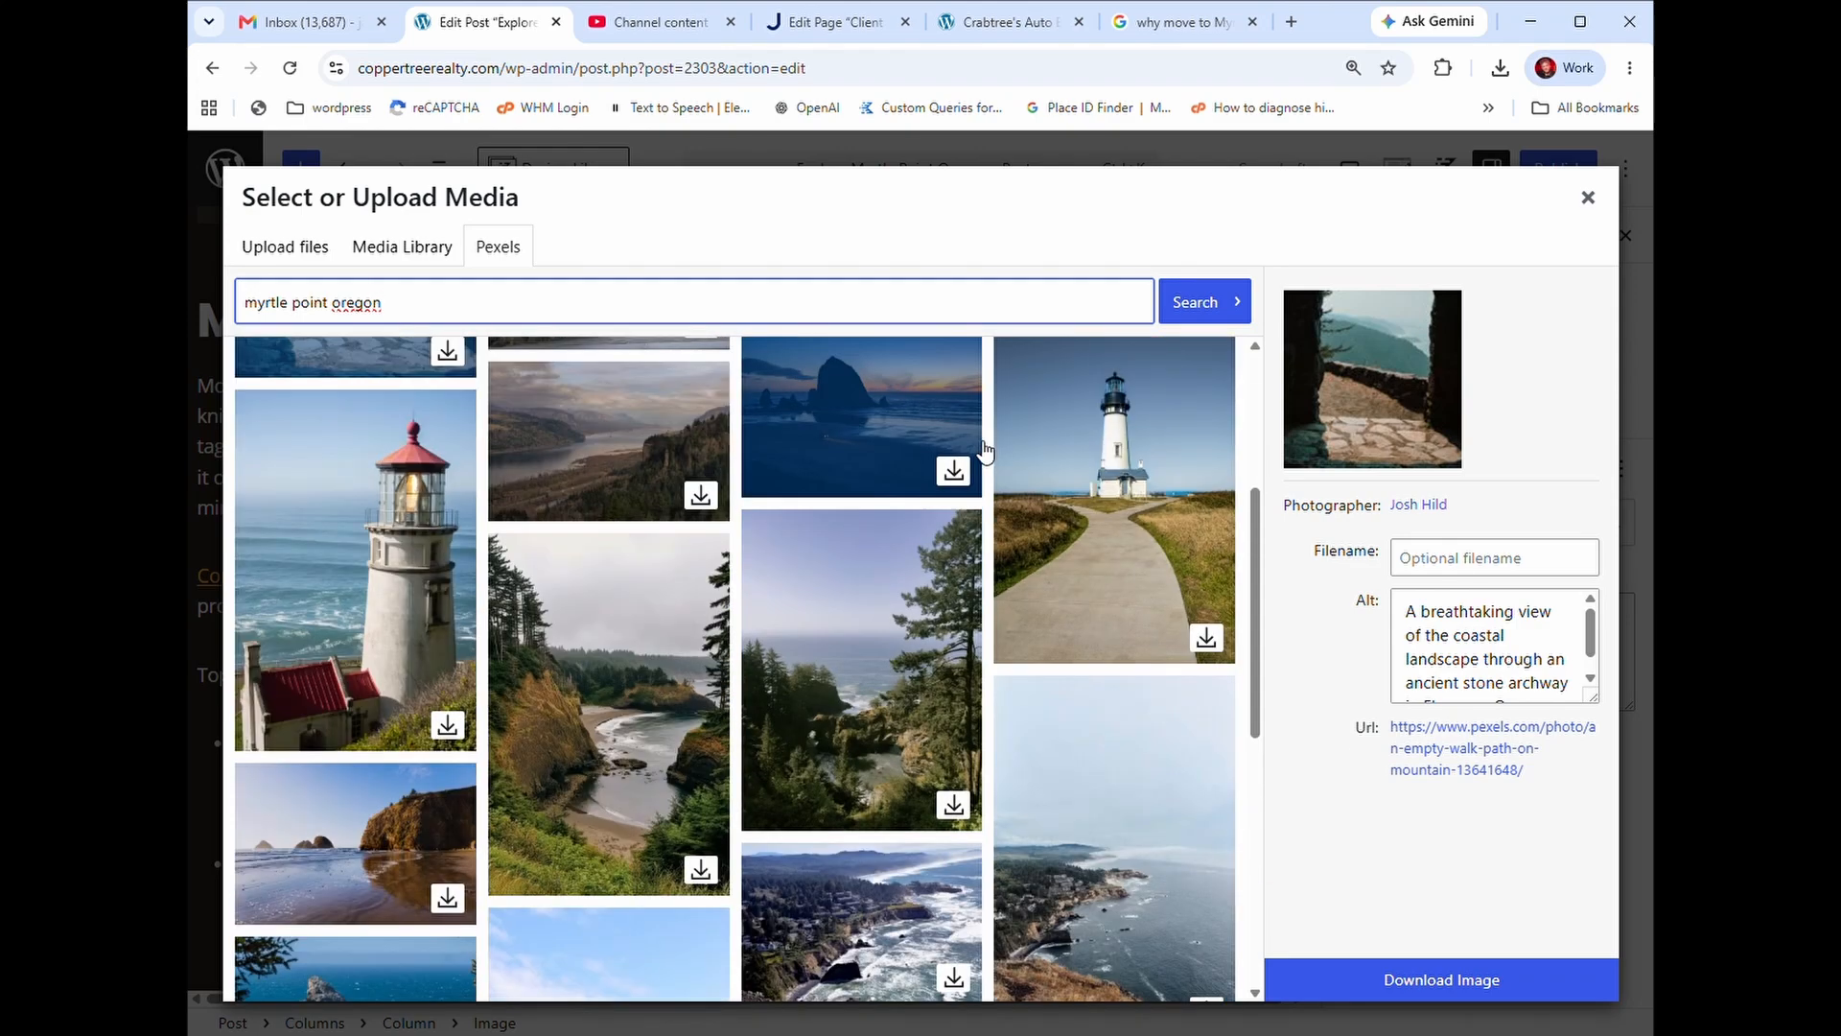
{"action": "scroll", "coordinate": [985, 451], "scroll_direction": "down", "scroll_amount": 2}
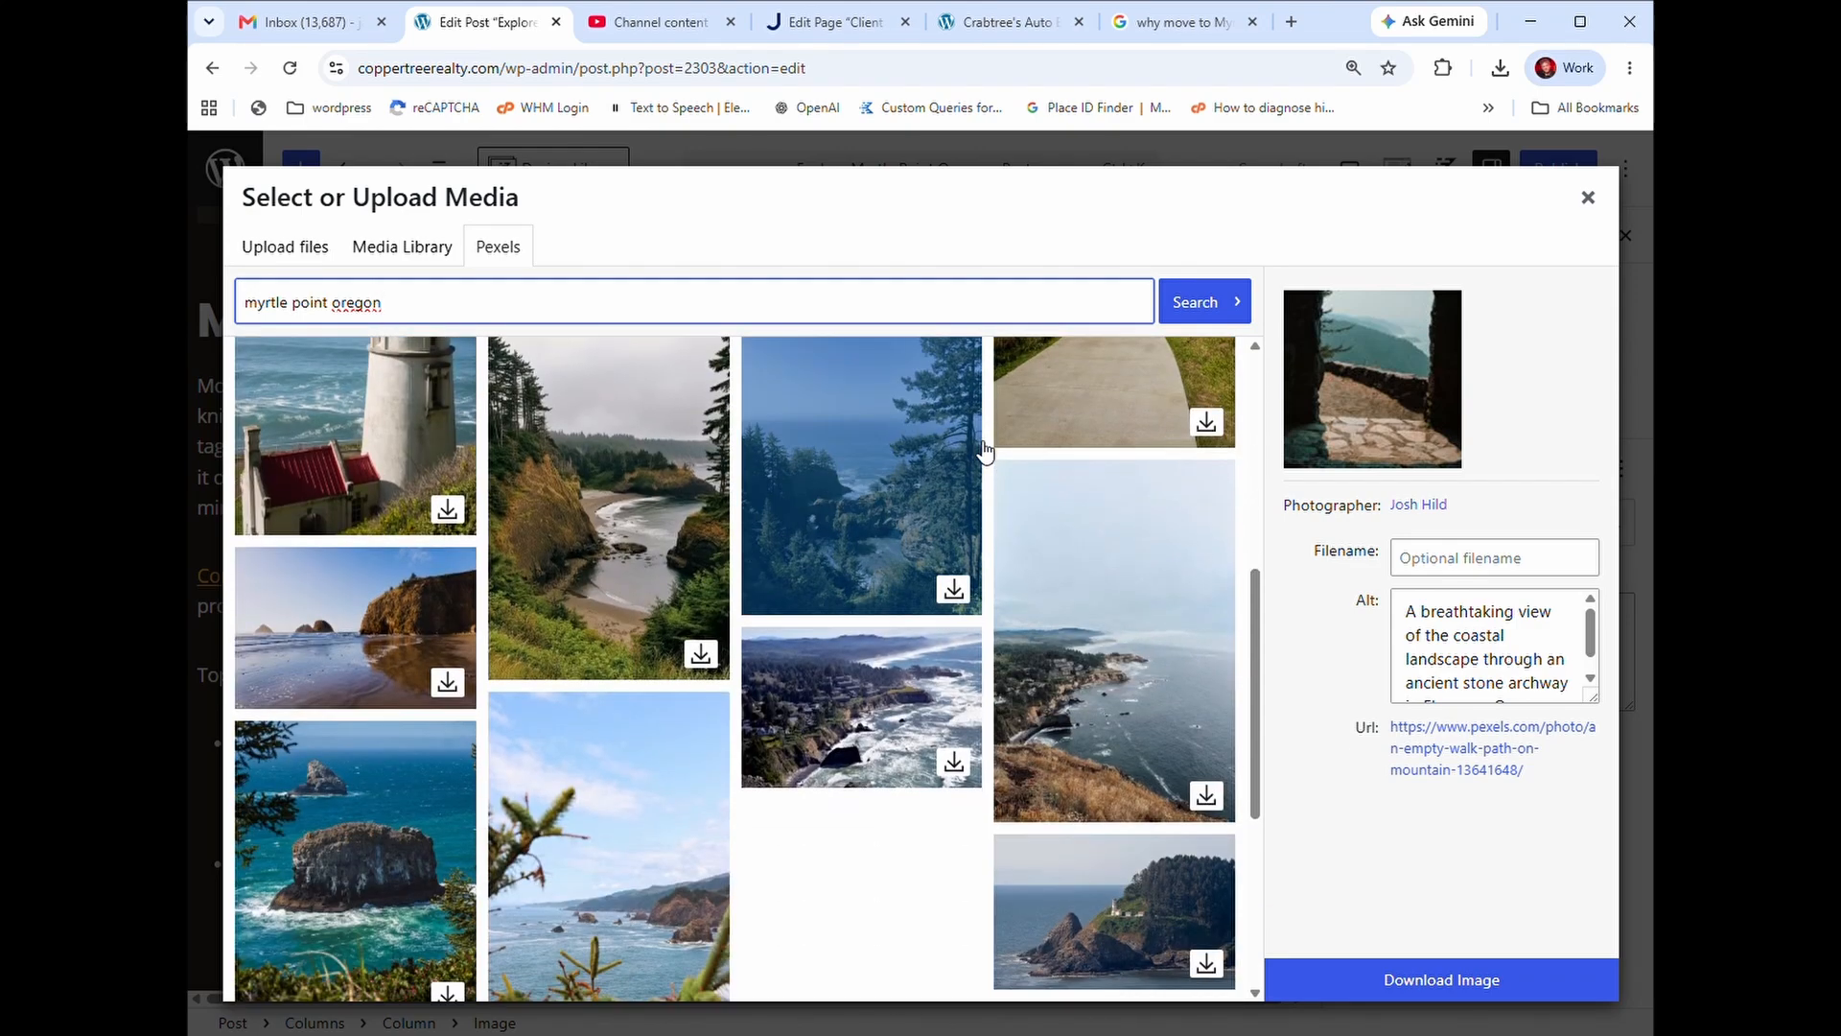
{"action": "left_click", "coordinate": [379, 639]}
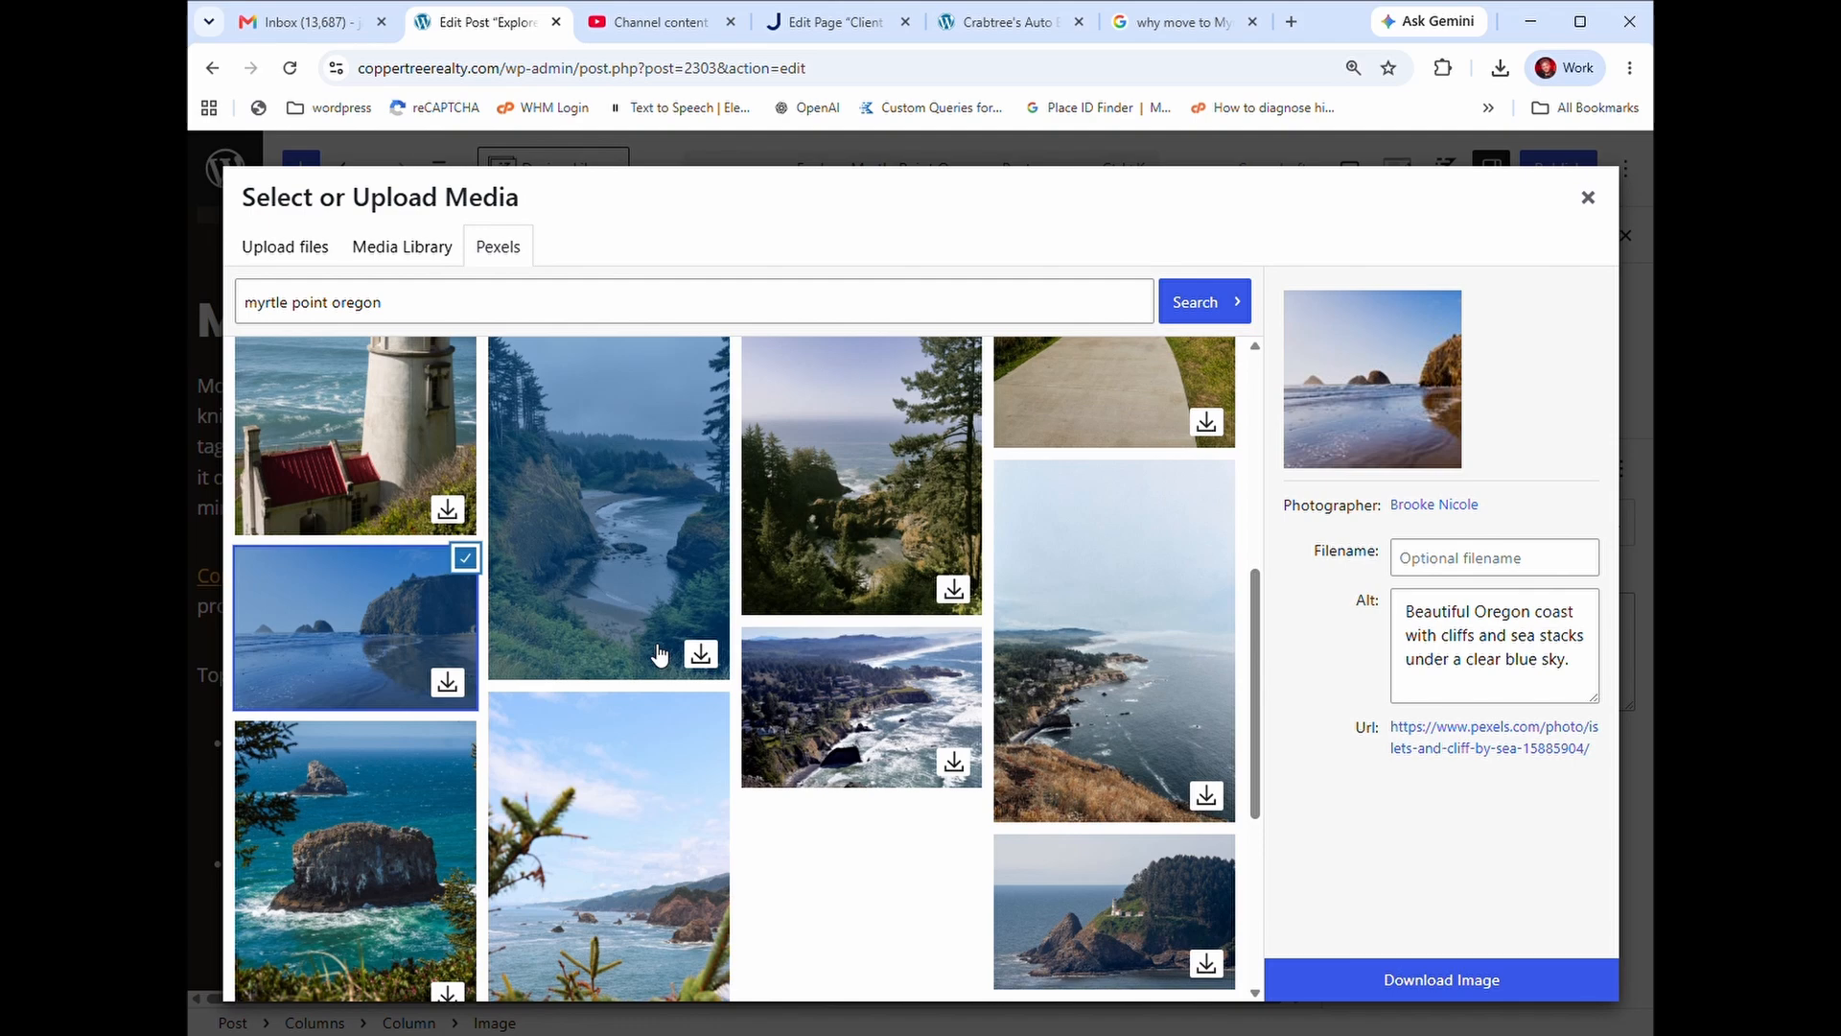
{"action": "left_click", "coordinate": [1463, 978]}
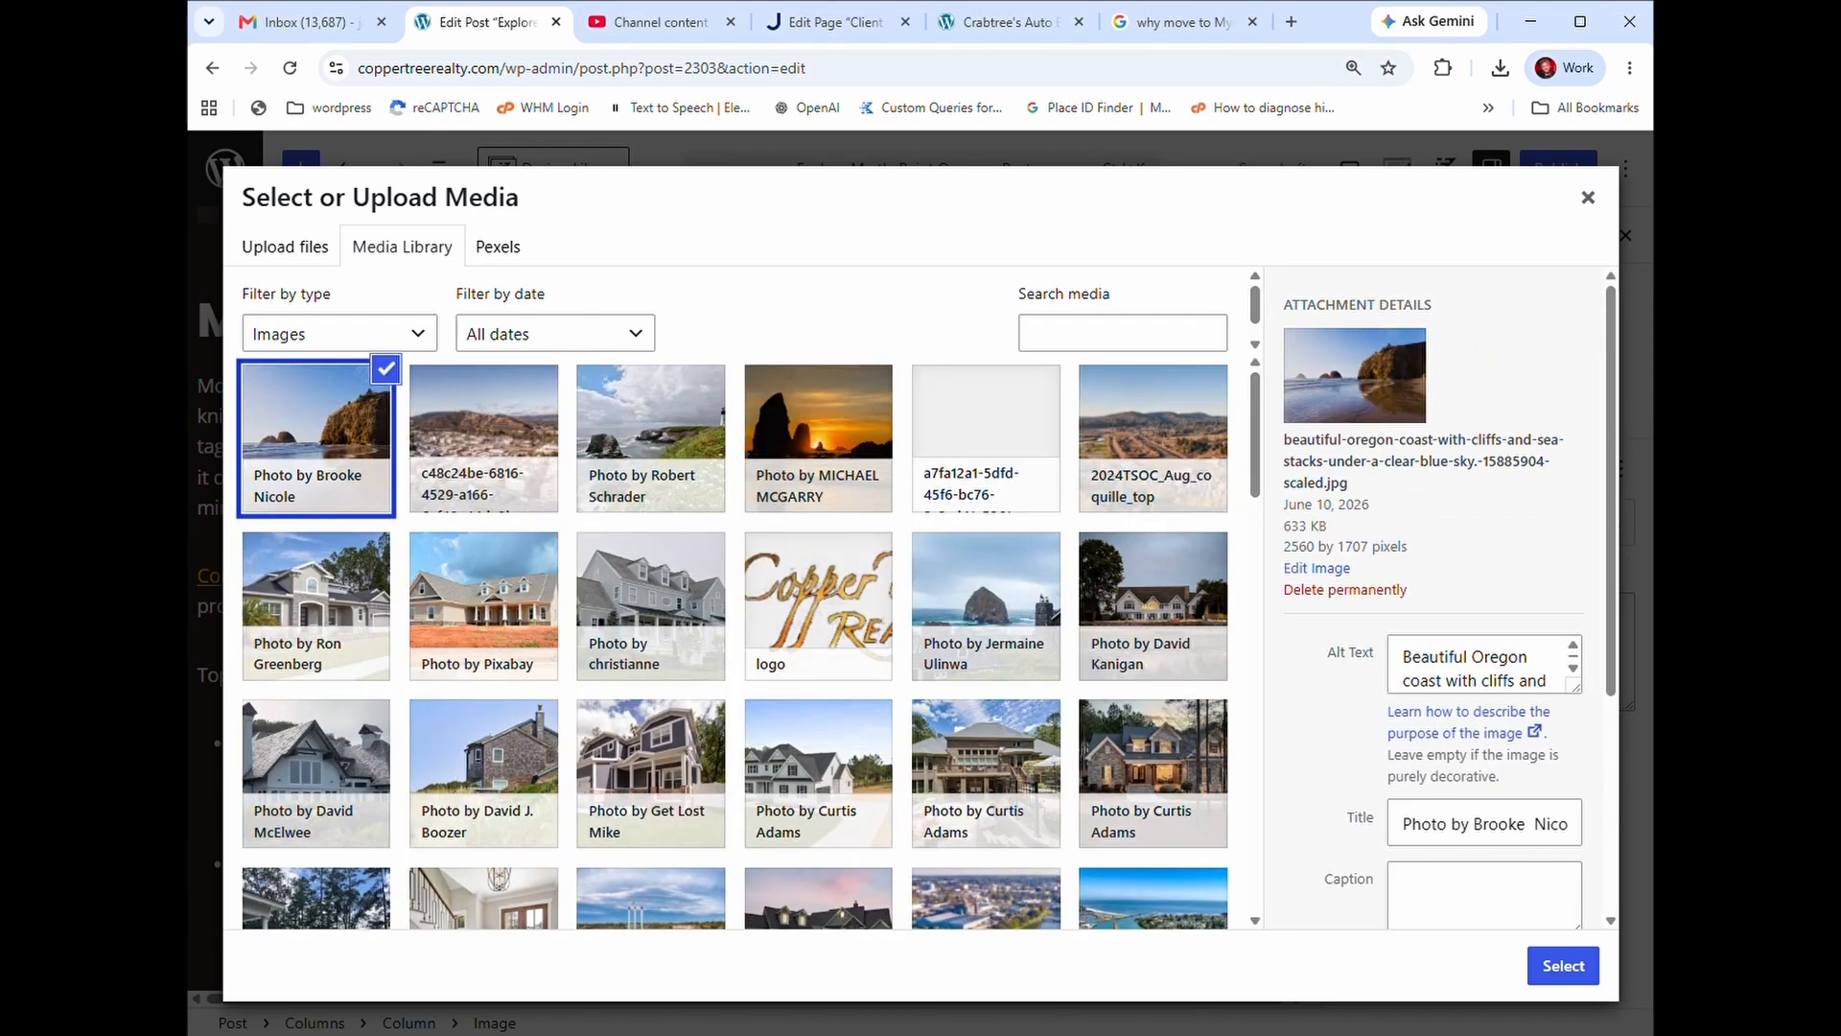
{"action": "left_click", "coordinate": [1588, 979]}
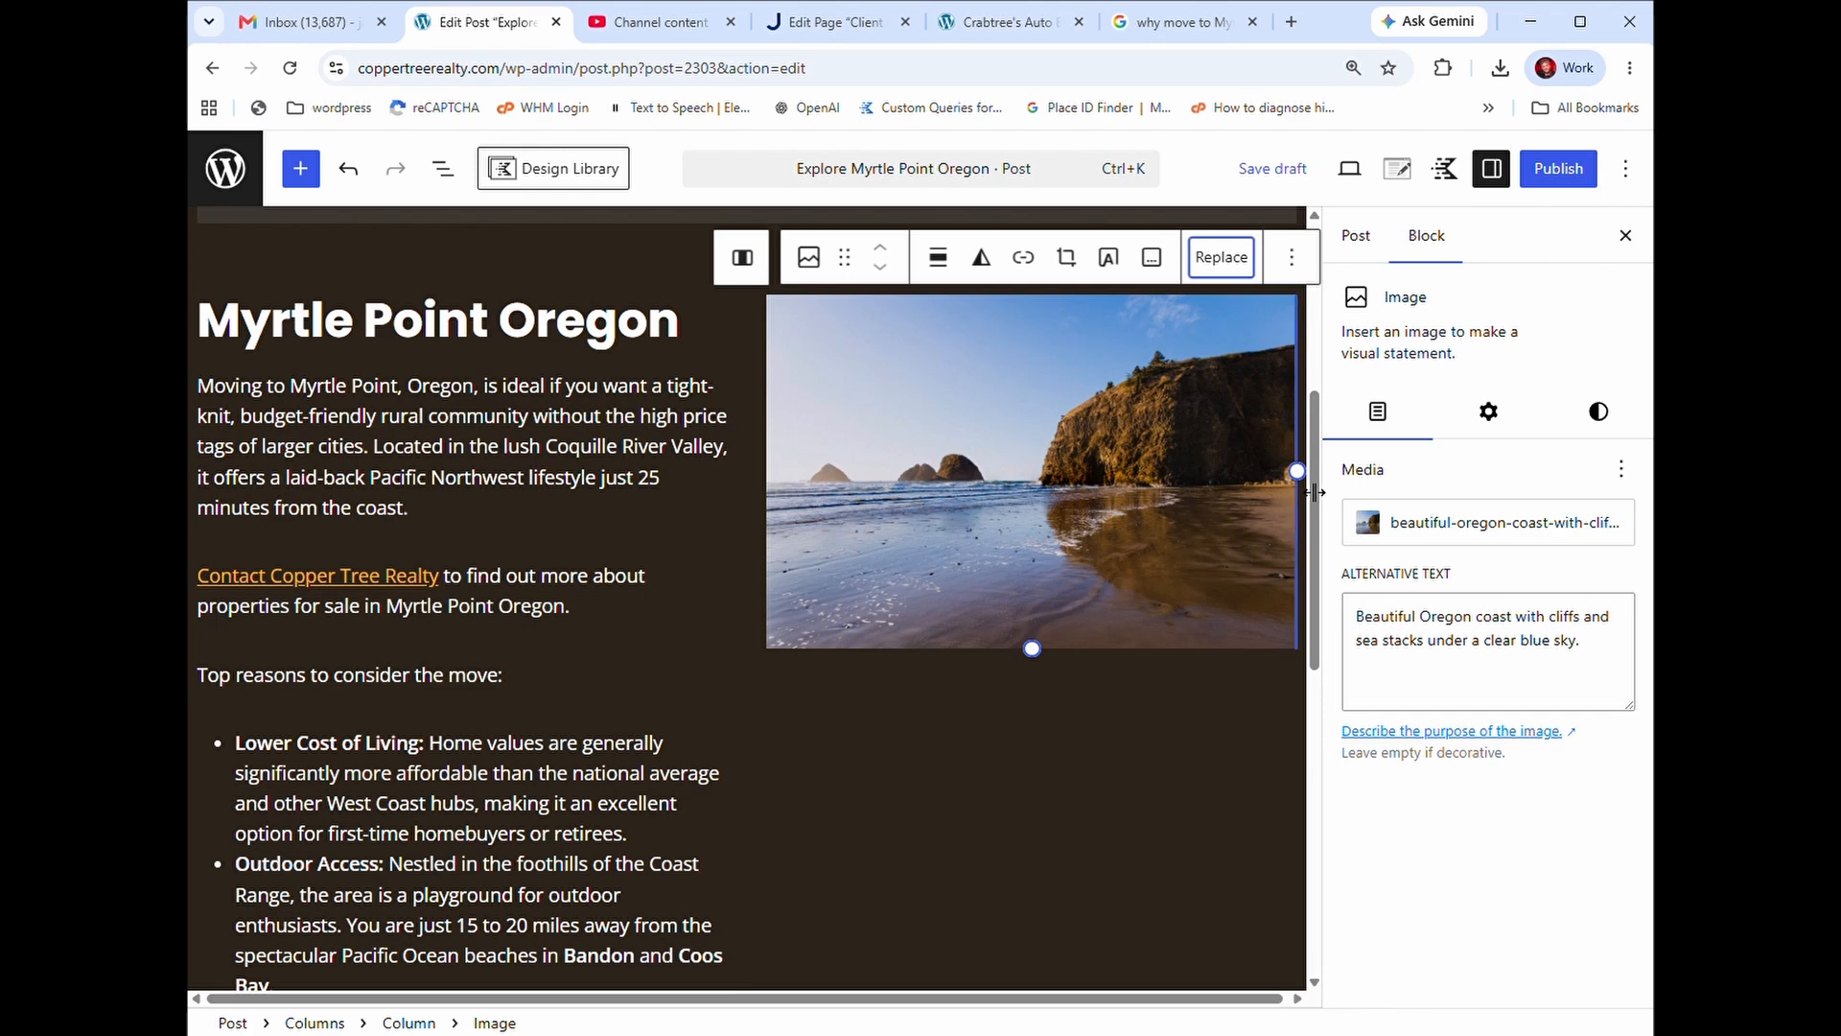
- Replace the post's featured image with the newly added Oregon coast cliff photo from the media library
{"action": "left_click", "coordinate": [1360, 240]}
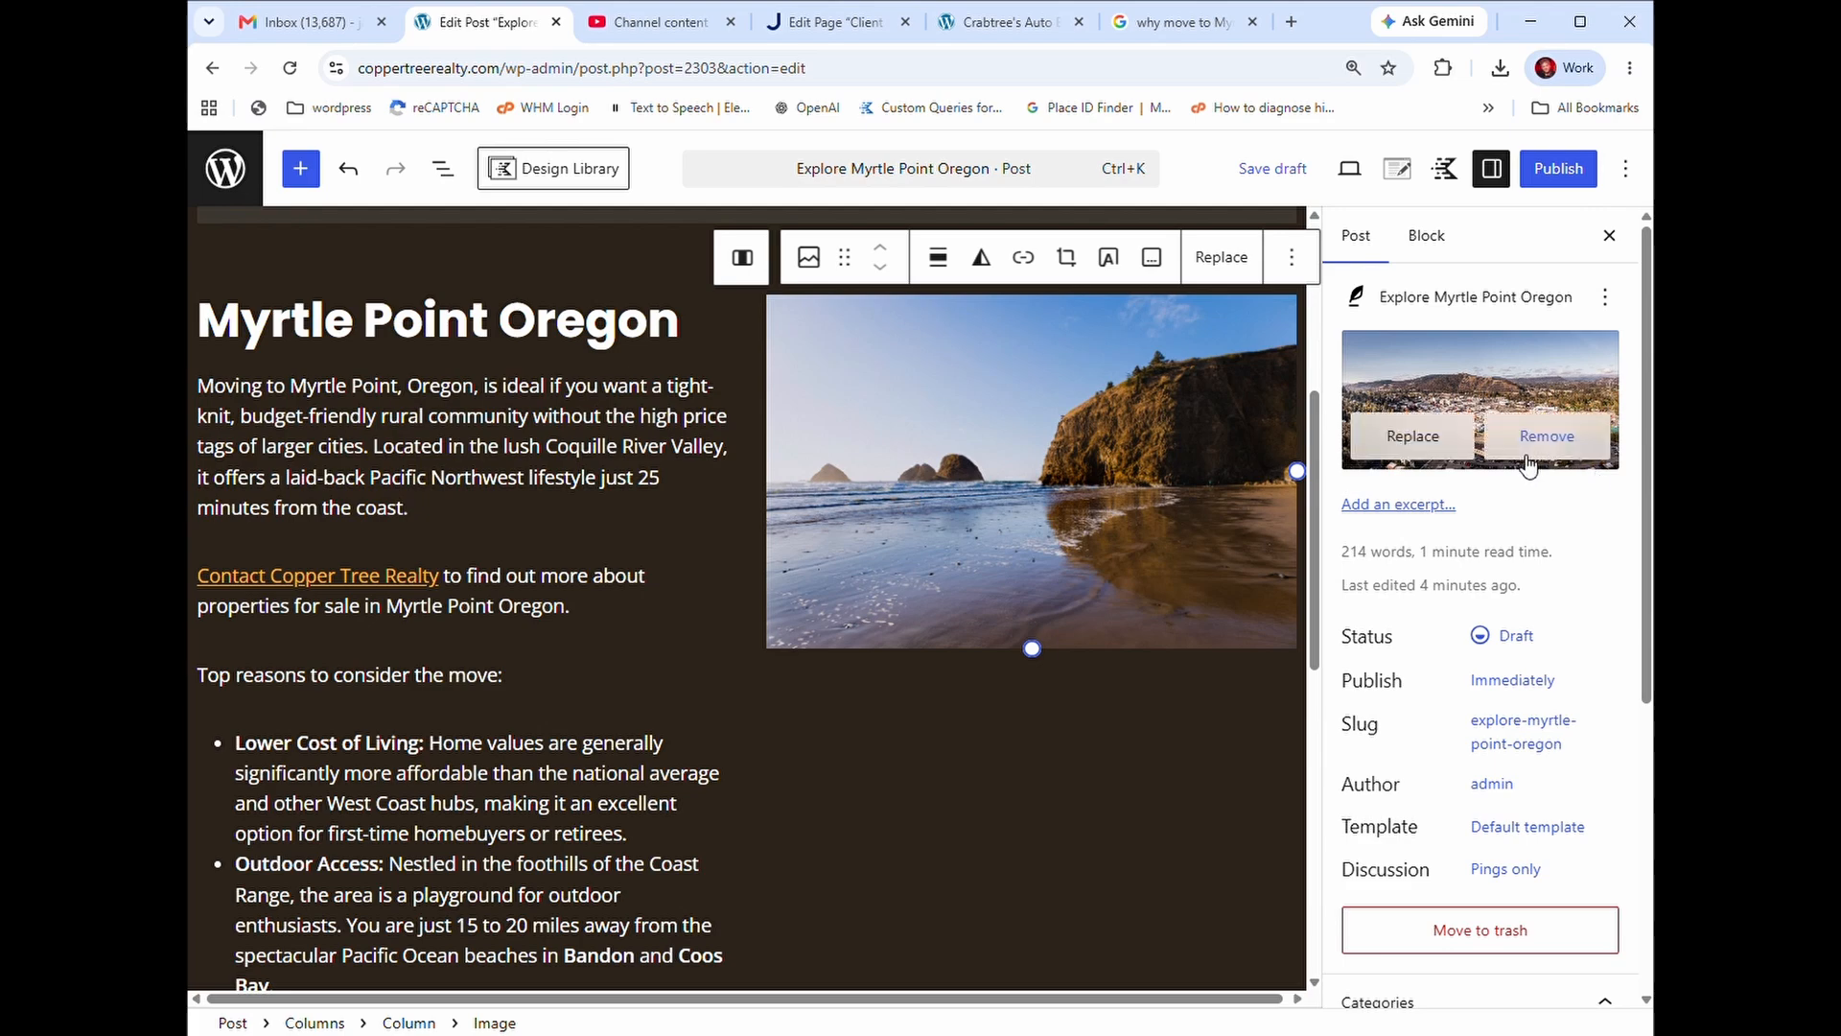
{"action": "left_click", "coordinate": [1441, 442]}
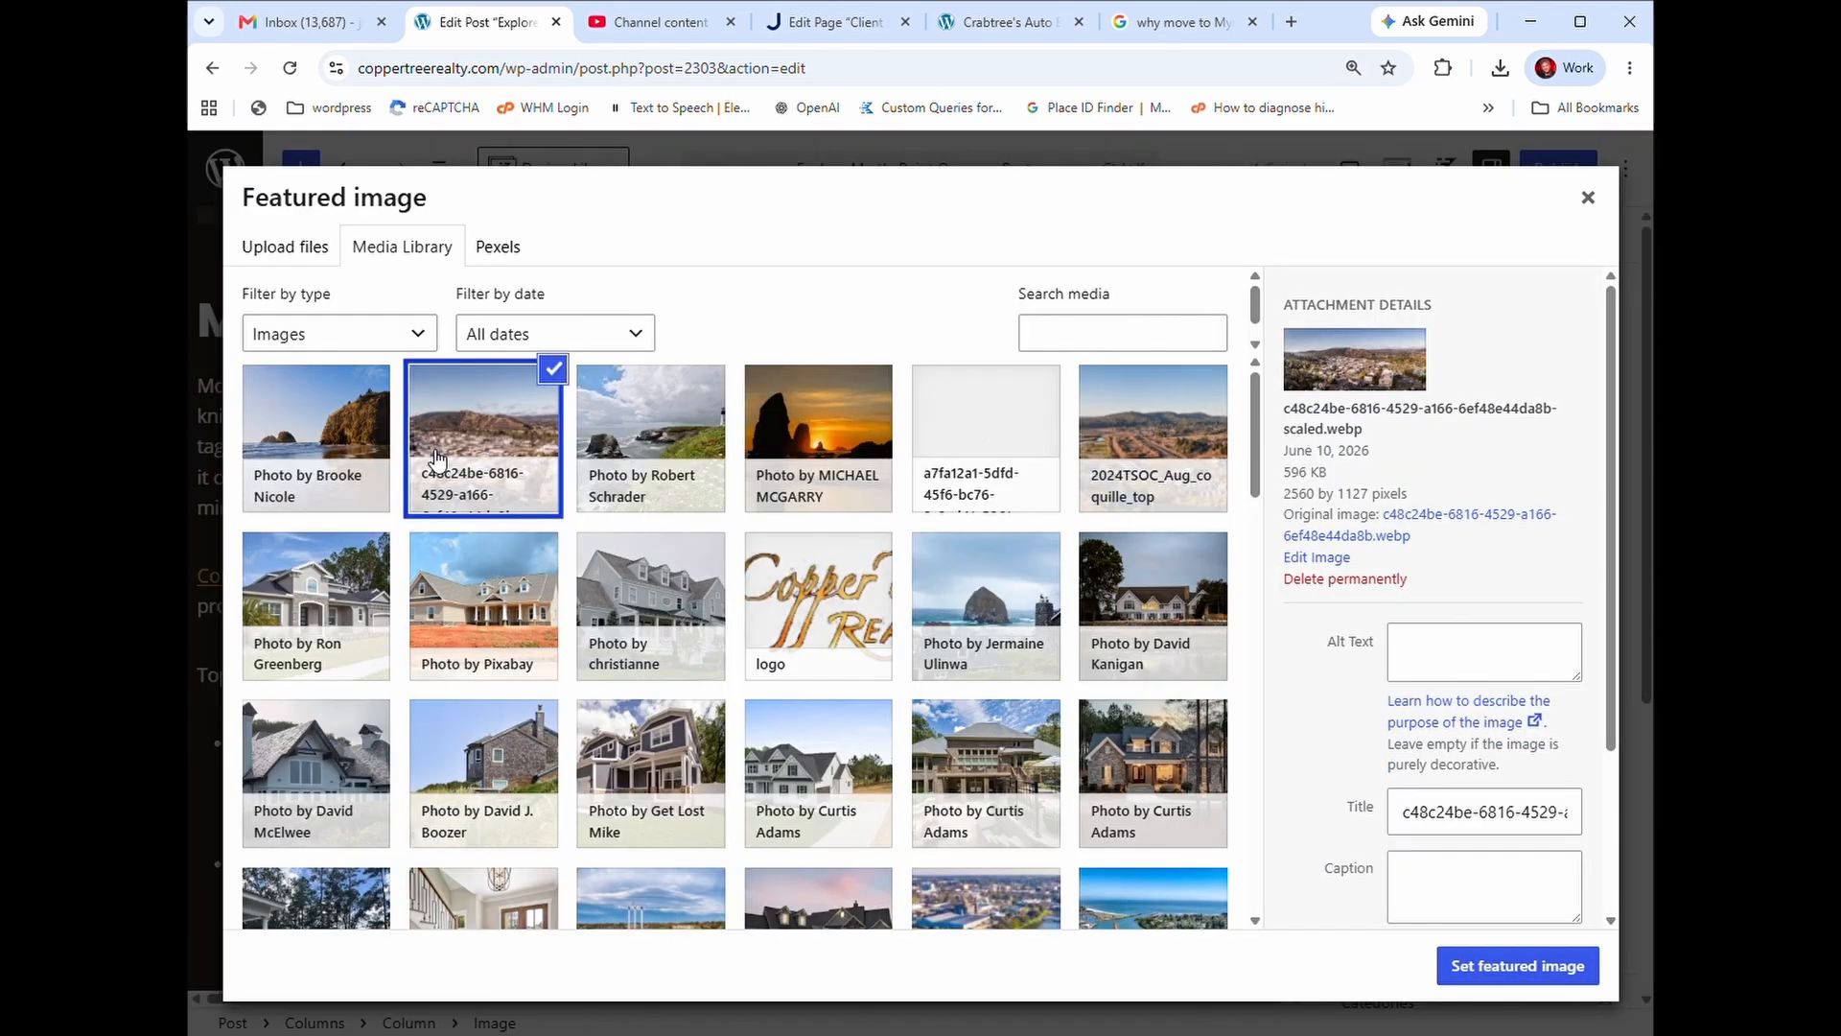
{"action": "left_click", "coordinate": [309, 451]}
{"action": "left_click", "coordinate": [1557, 969]}
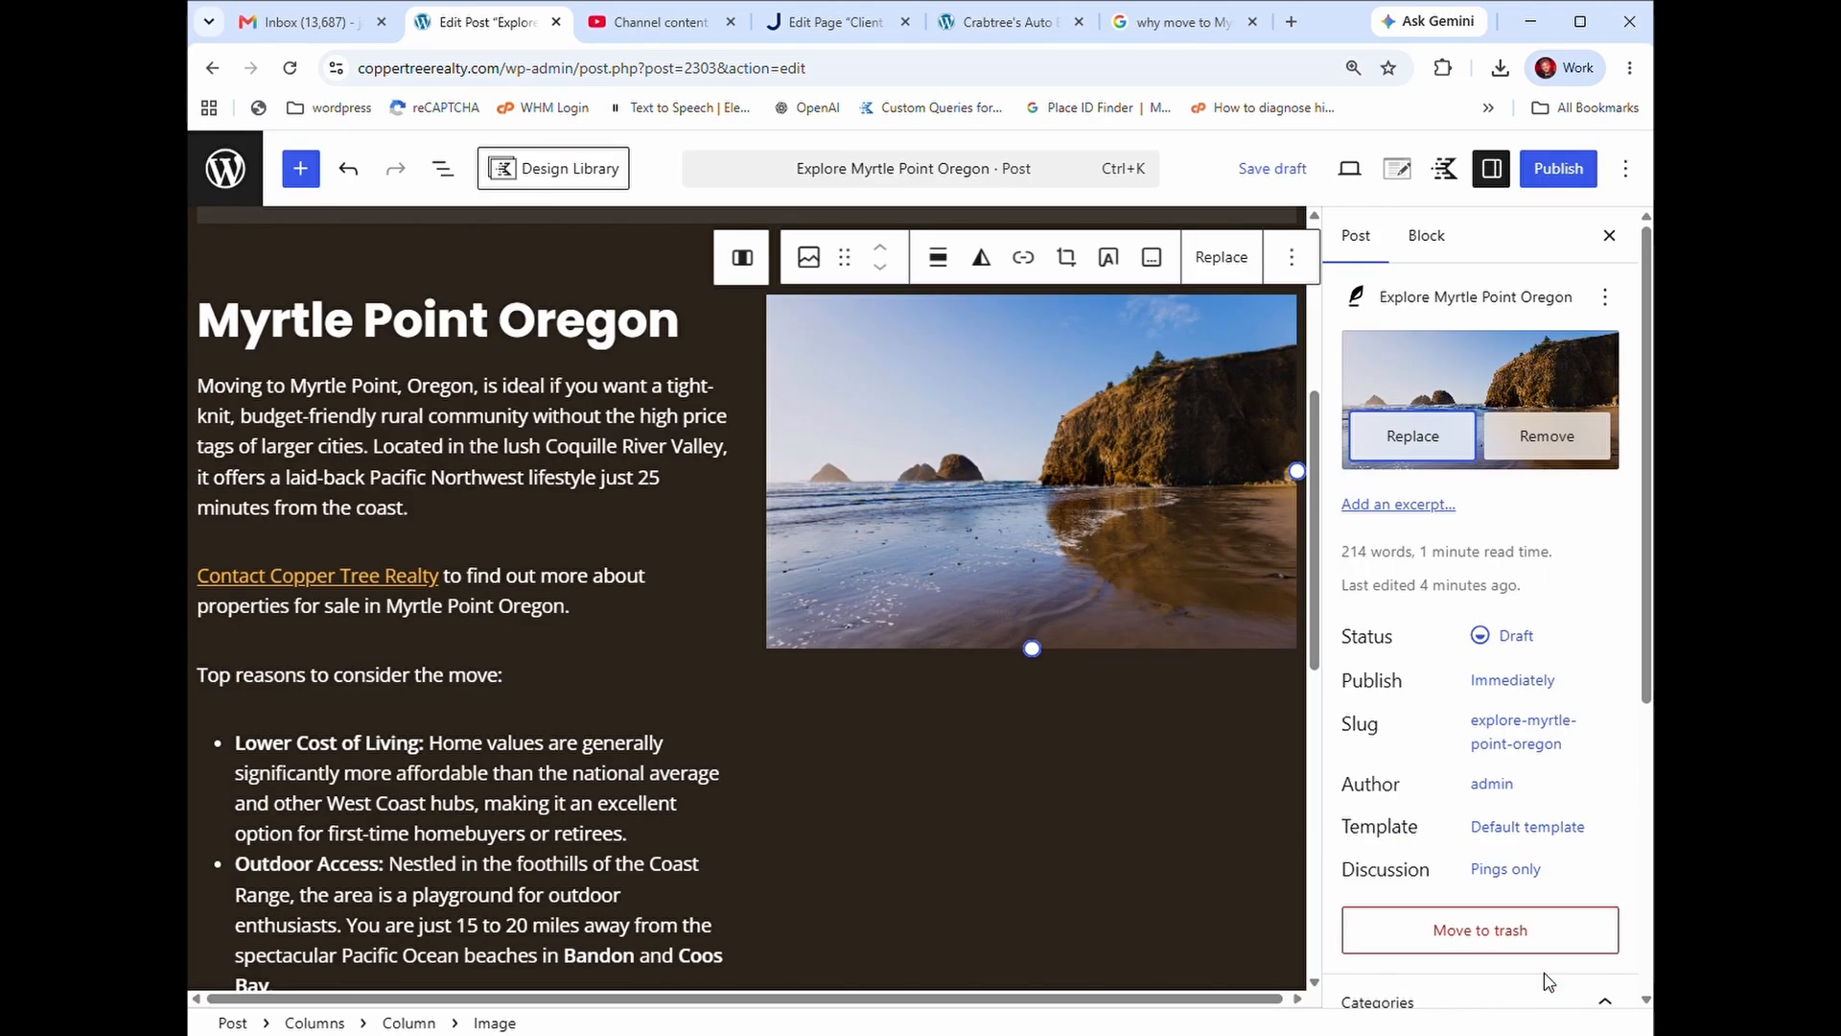
- Remove the post from the Douglas County and Real Estate News categories and assign it to Coos County Oregon
{"action": "scroll", "coordinate": [1568, 710], "scroll_direction": "down", "scroll_amount": 5}
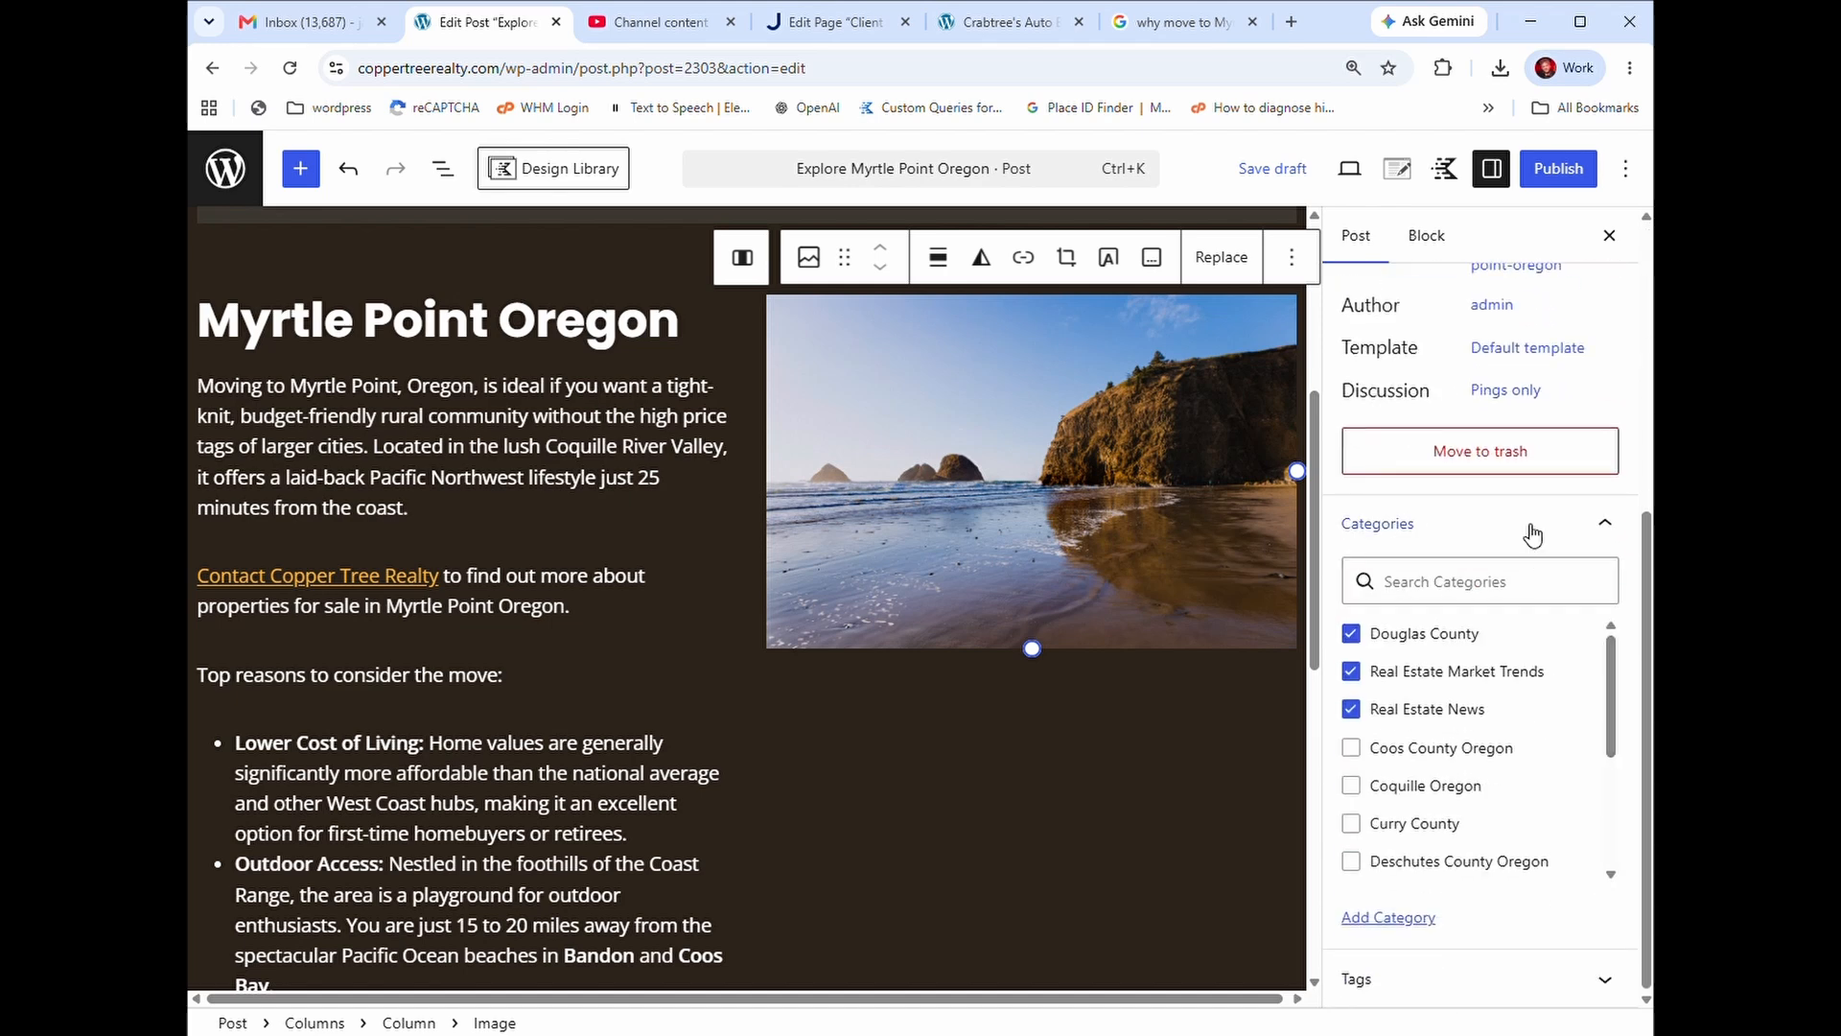
{"action": "left_click", "coordinate": [1352, 635]}
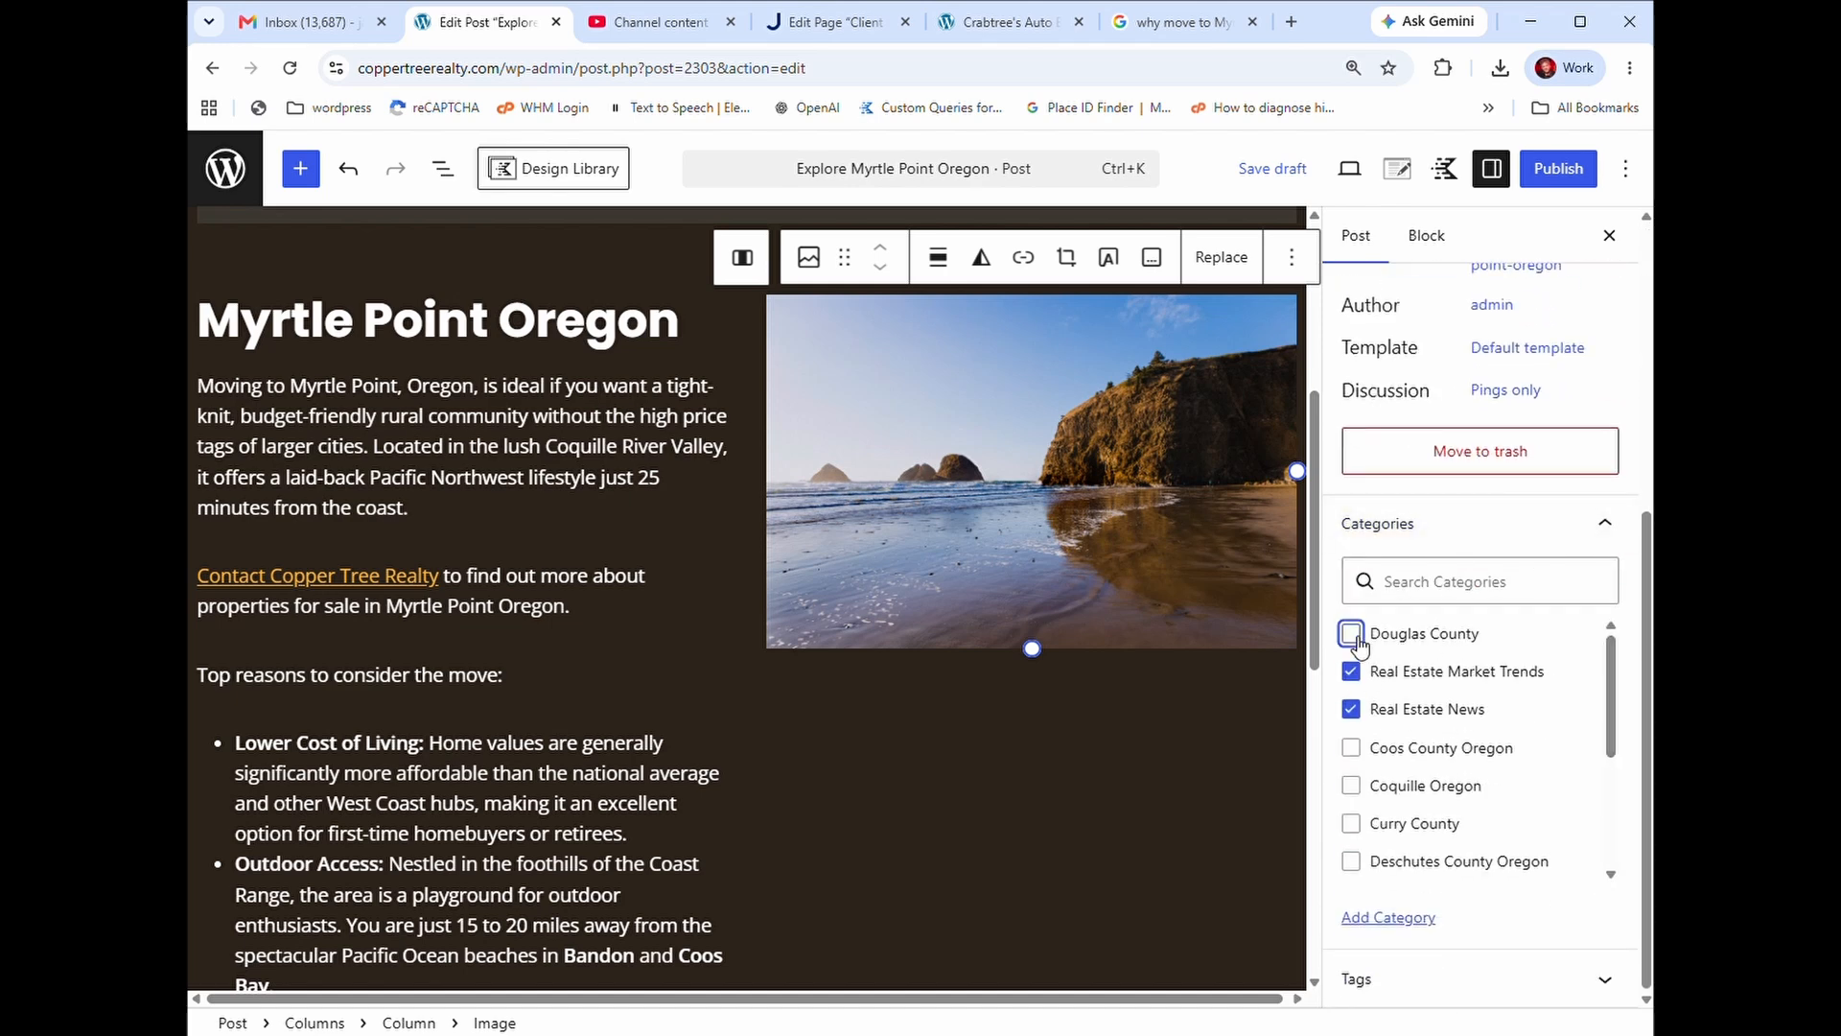
{"action": "left_click", "coordinate": [1353, 748]}
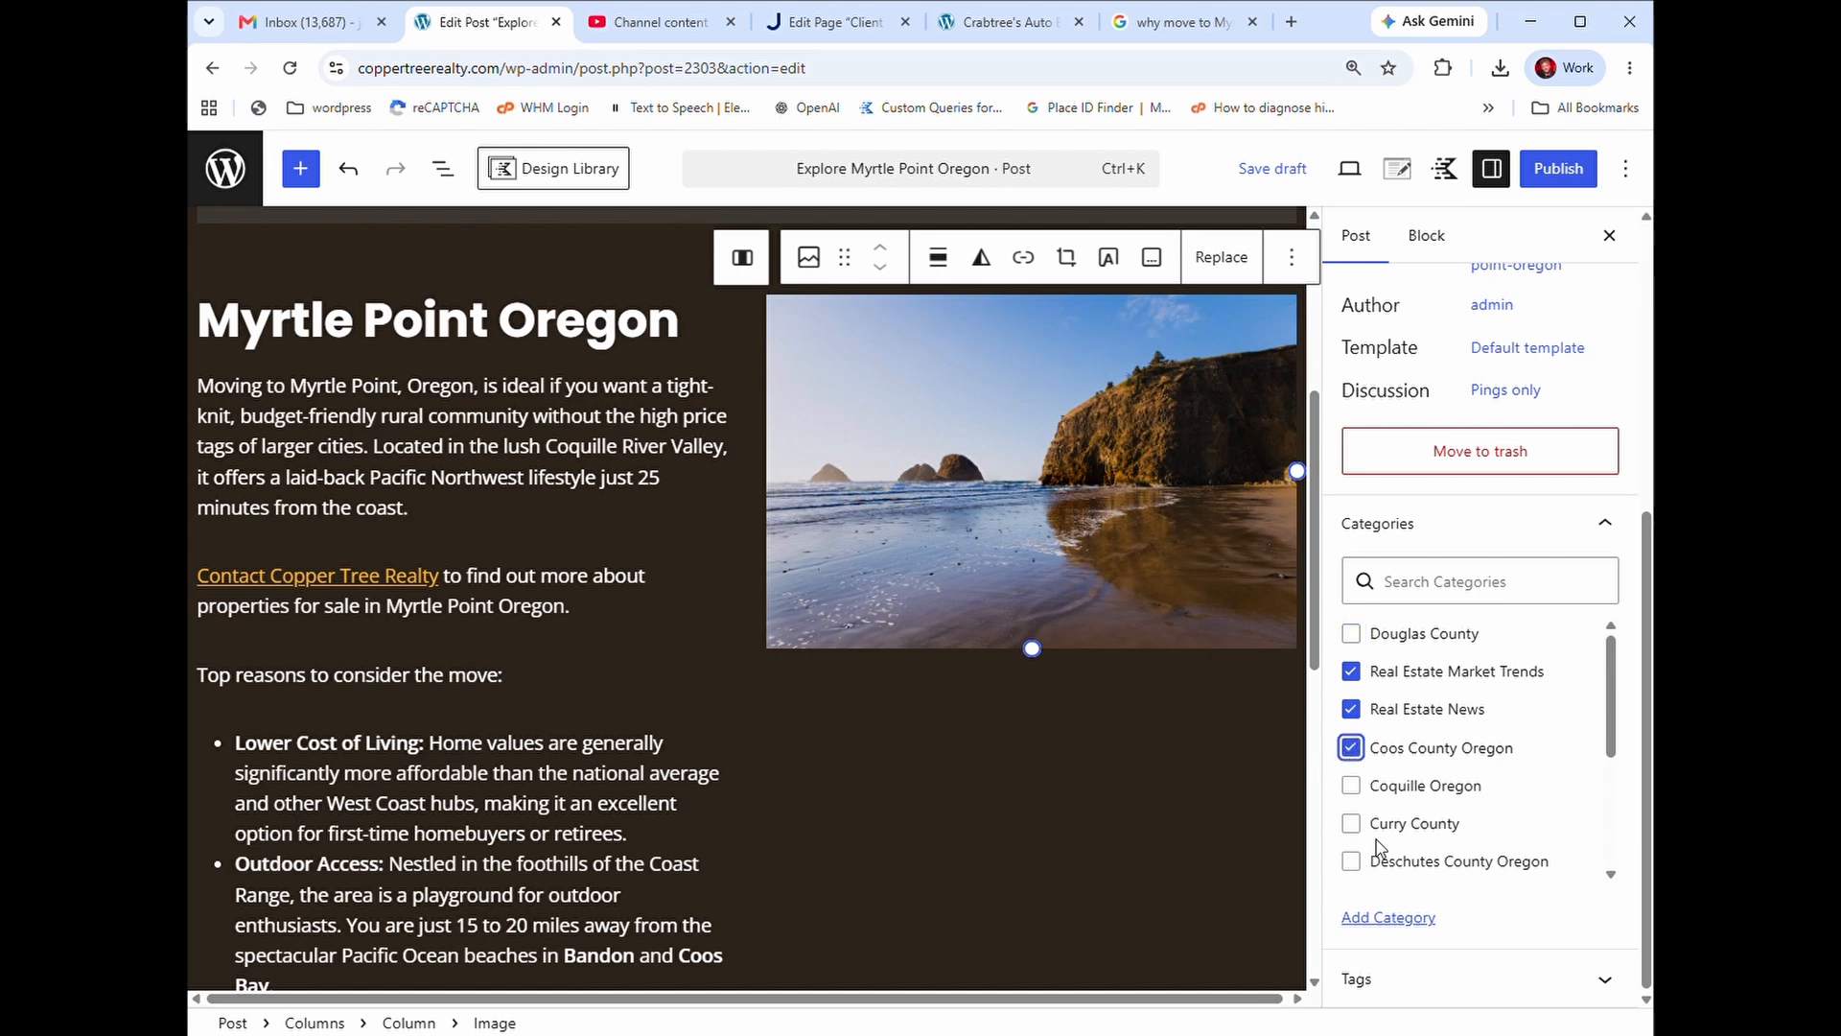
{"action": "left_click", "coordinate": [1352, 708]}
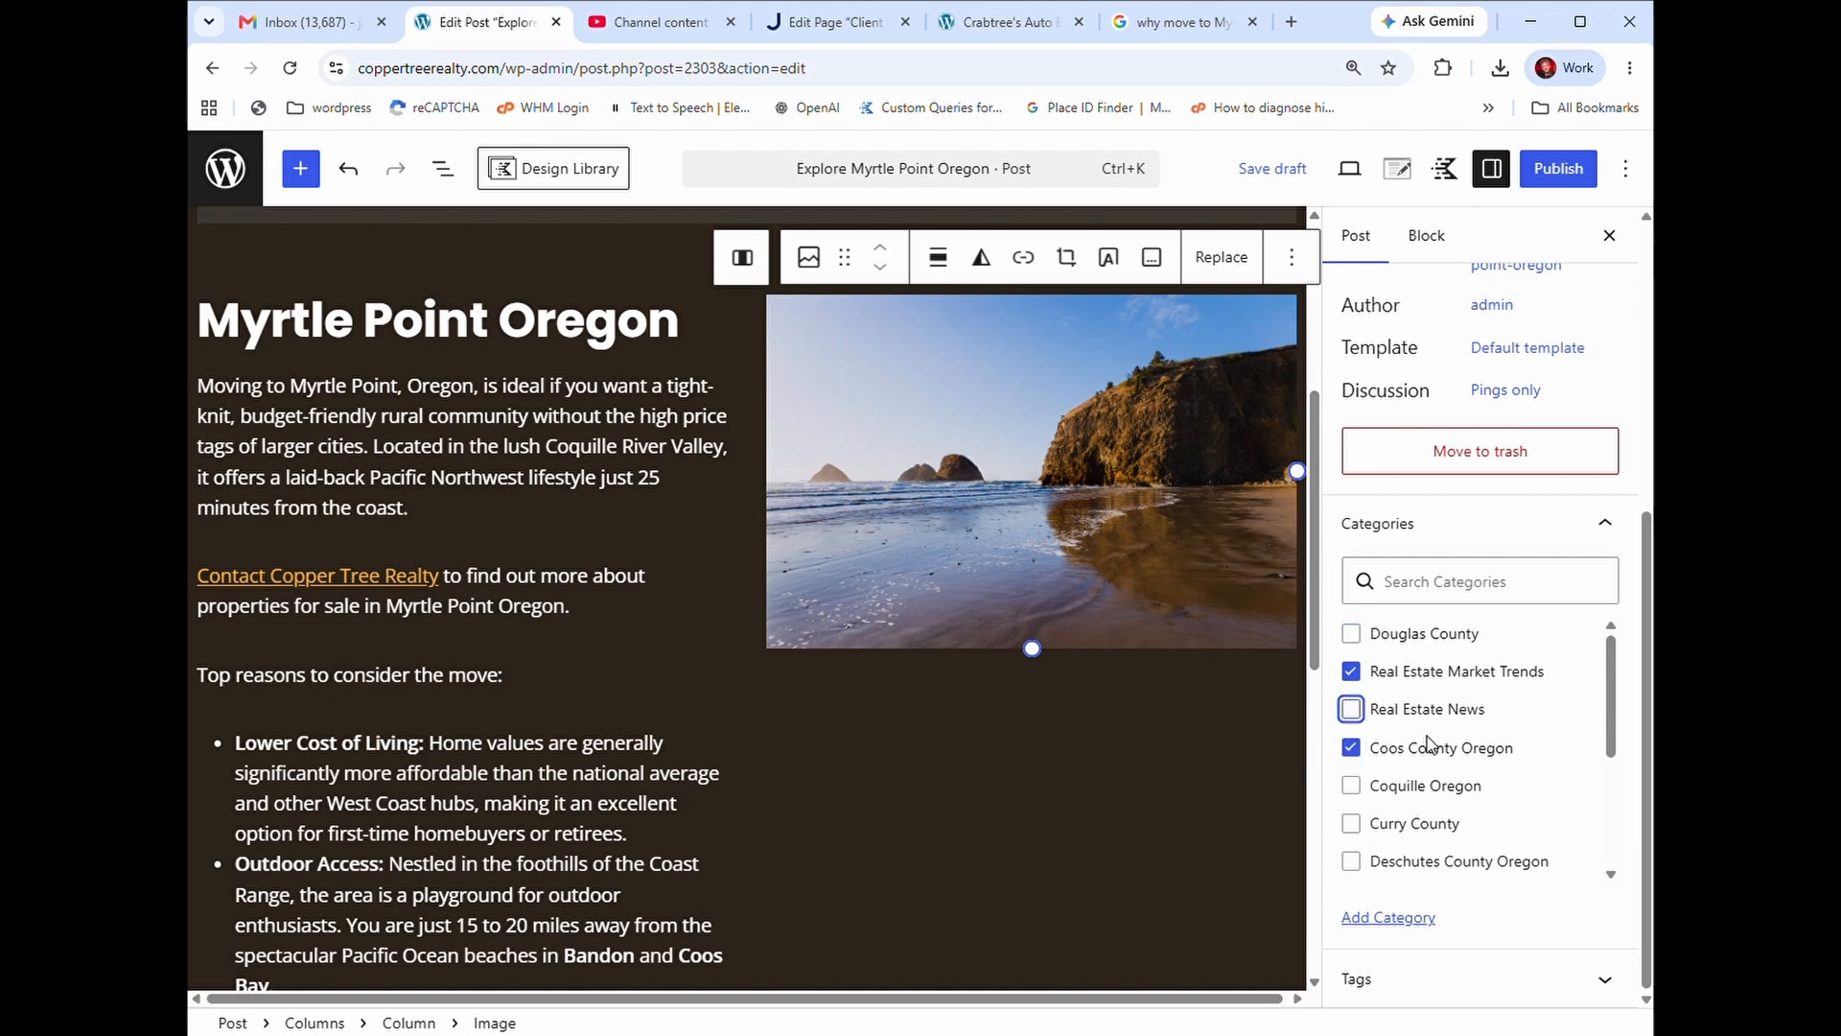
- Publish the Explore Myrtle Point Oregon post and confirm the publication
{"action": "left_click", "coordinate": [1576, 169]}
{"action": "left_click", "coordinate": [1592, 182]}
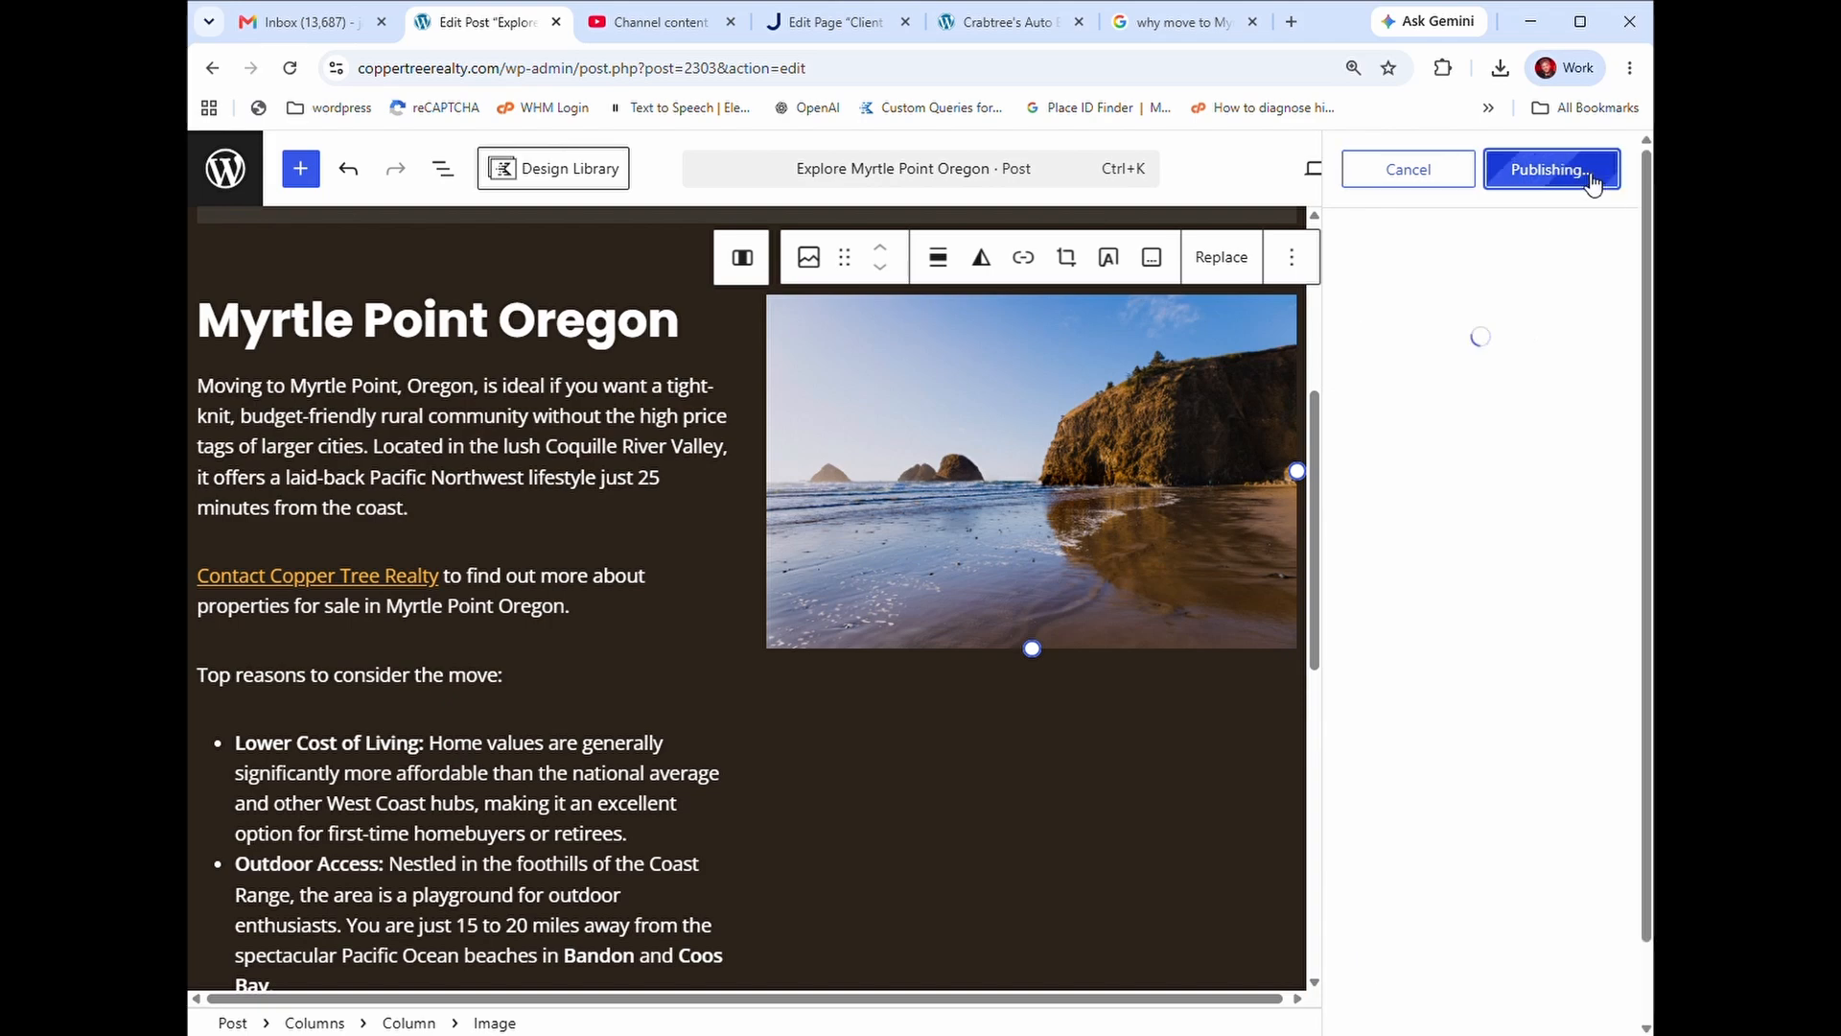